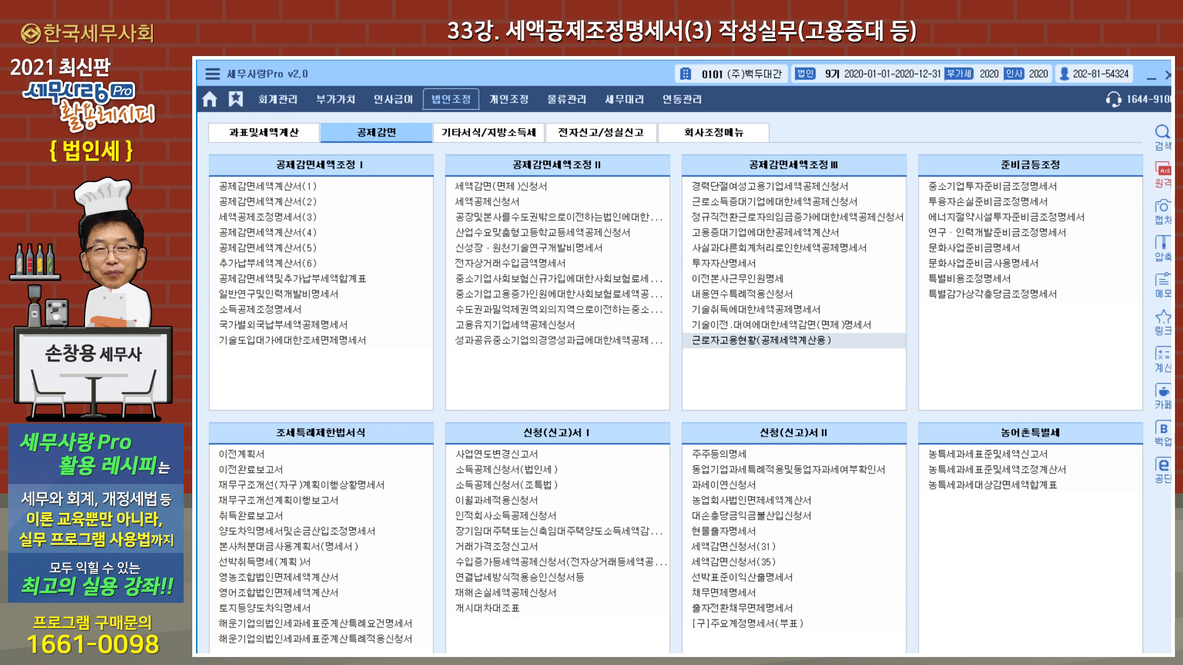
Open the employee registration (사원등록) under payroll management for the 2020 term.
click(401, 100)
click(250, 187)
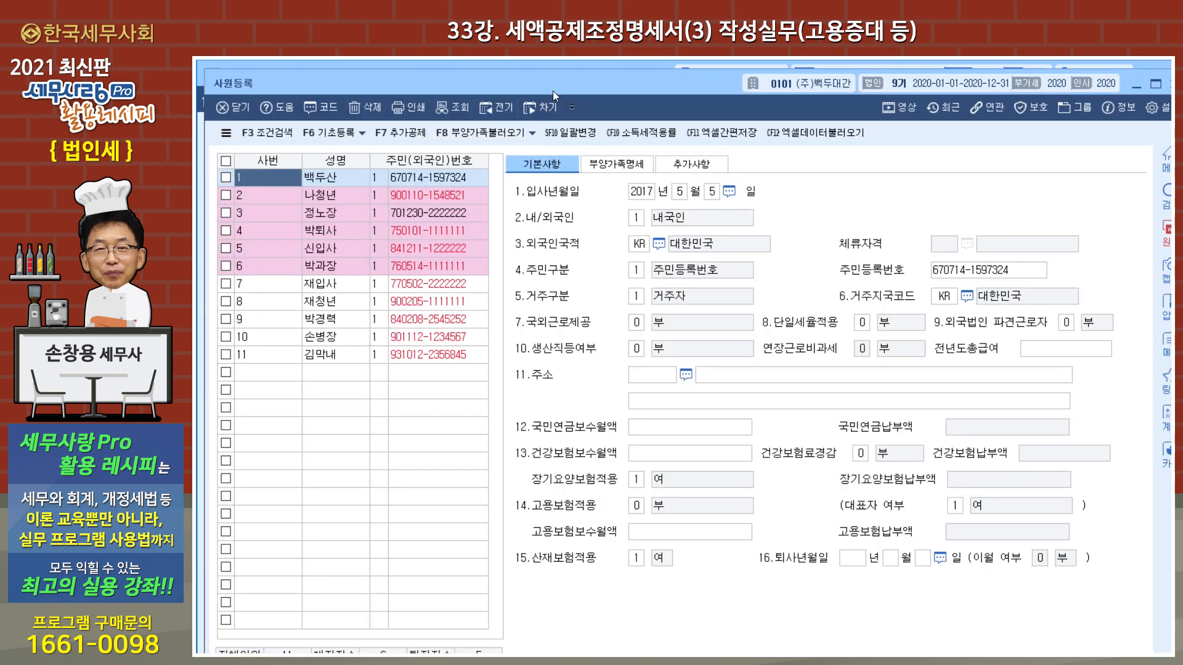
drag(552, 91, 582, 93)
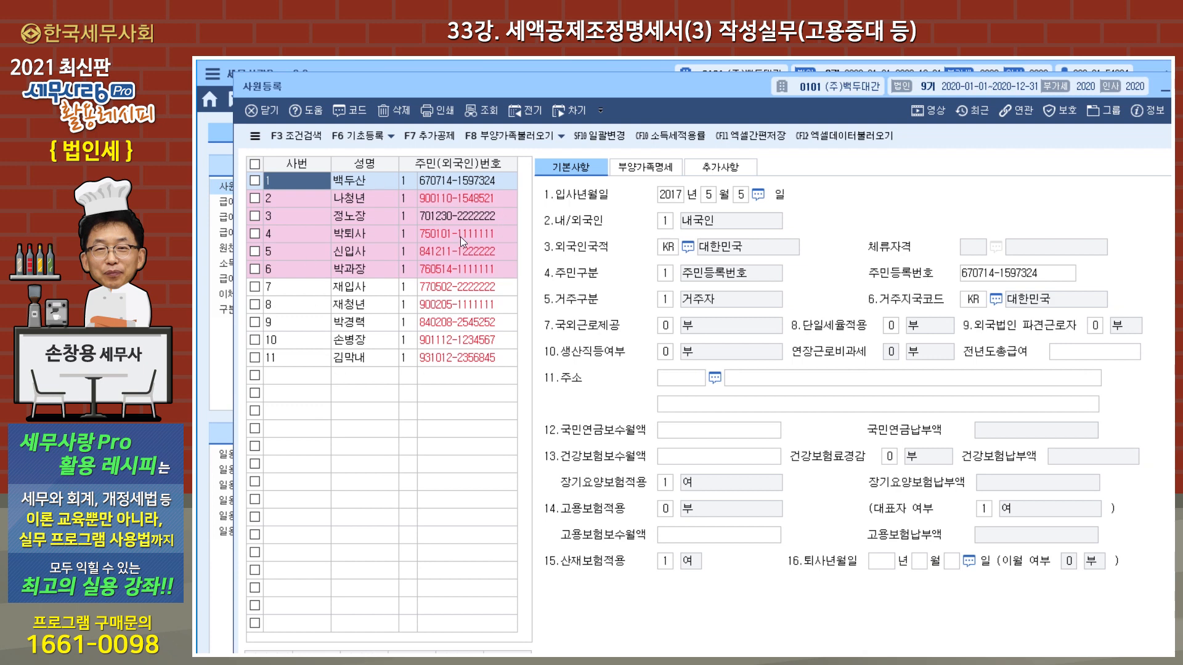
View the prior-year employee registration alongside the current one, and close both windows.
click(528, 120)
drag(606, 87, 628, 351)
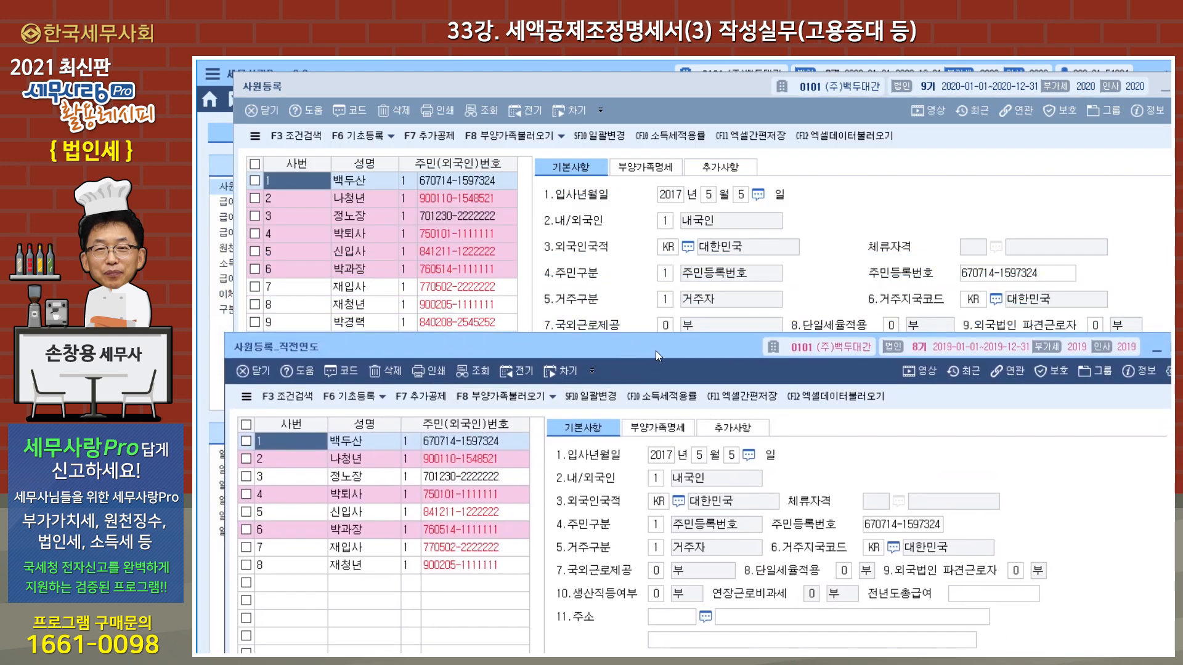
drag(655, 350, 616, 161)
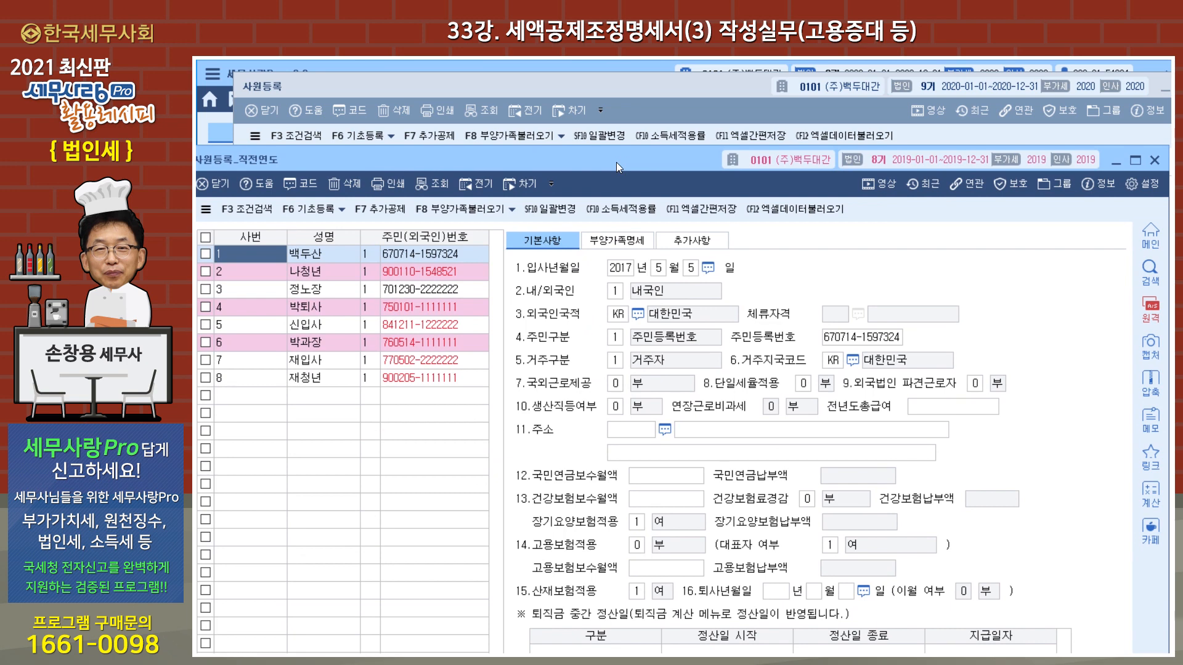
click(1156, 160)
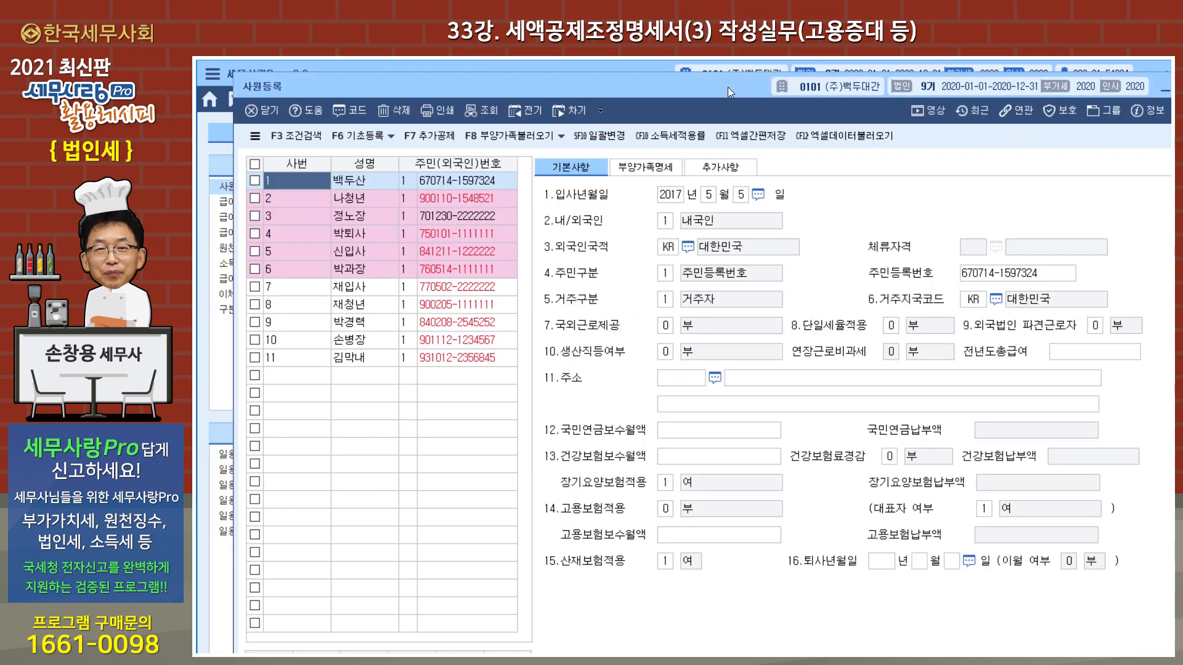
drag(700, 84, 662, 89)
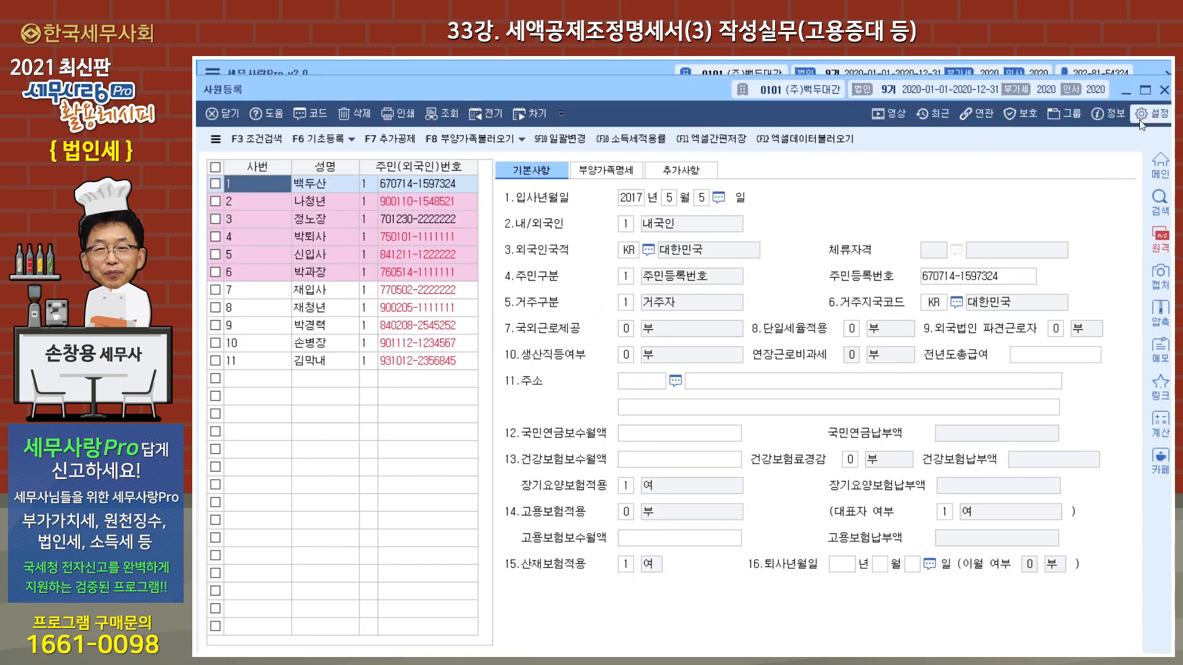
click(1163, 90)
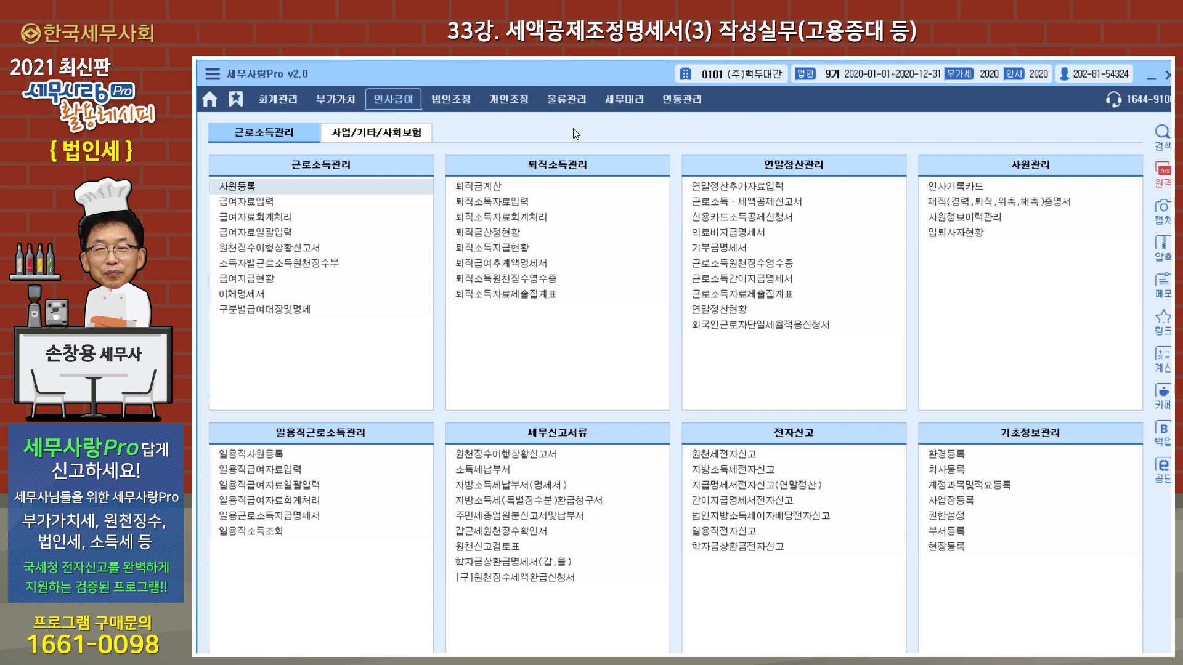
Open the employment status form for tax credit calculation, 근로자고용현황(공제세액계산용), under corporate tax adjustment.
click(454, 100)
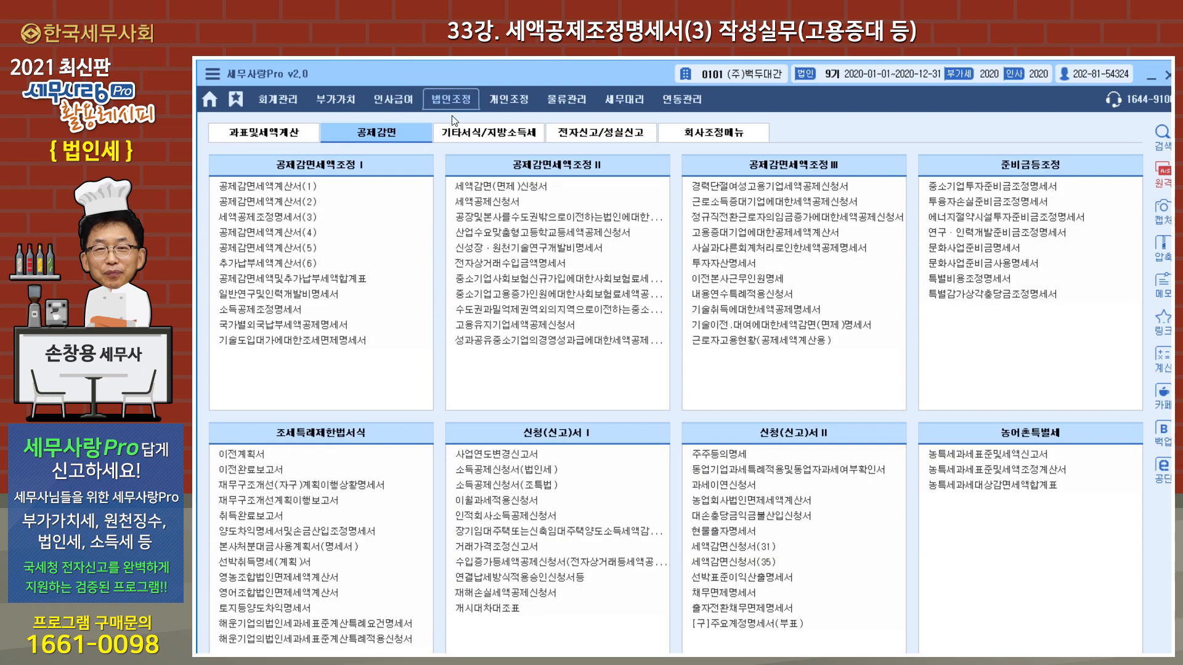
click(817, 345)
drag(672, 108, 685, 94)
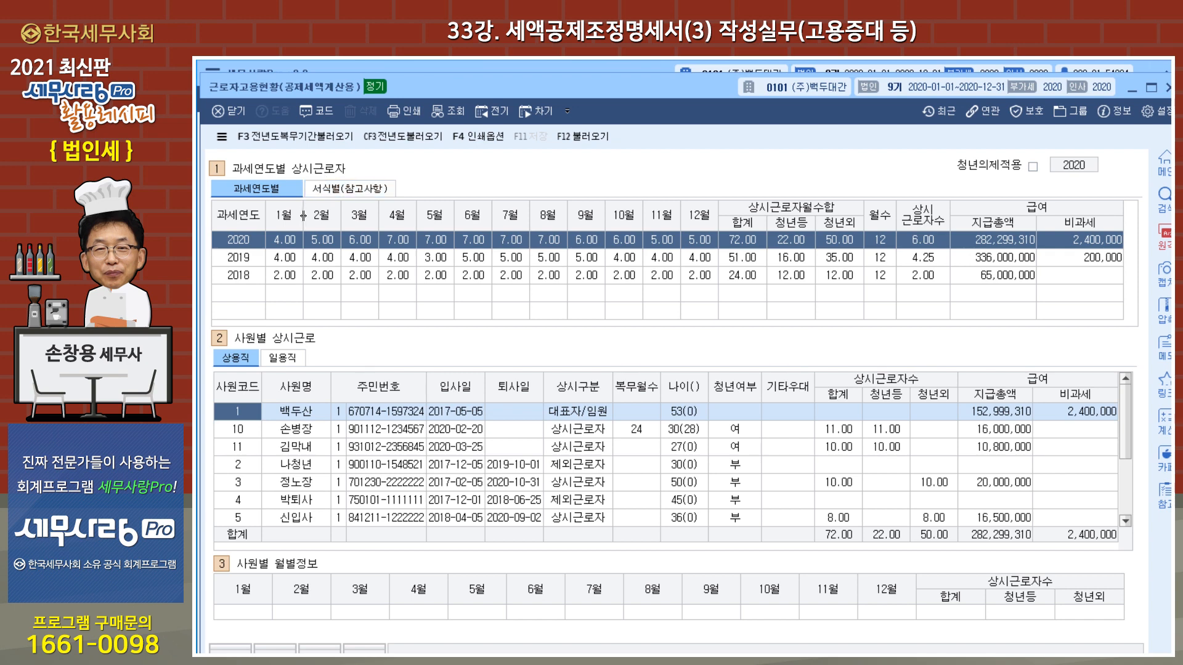
Load the employment data for terms 9, 8 and 7 (2020, 2019 and 2018), treating all daily workers as excluded.
click(584, 138)
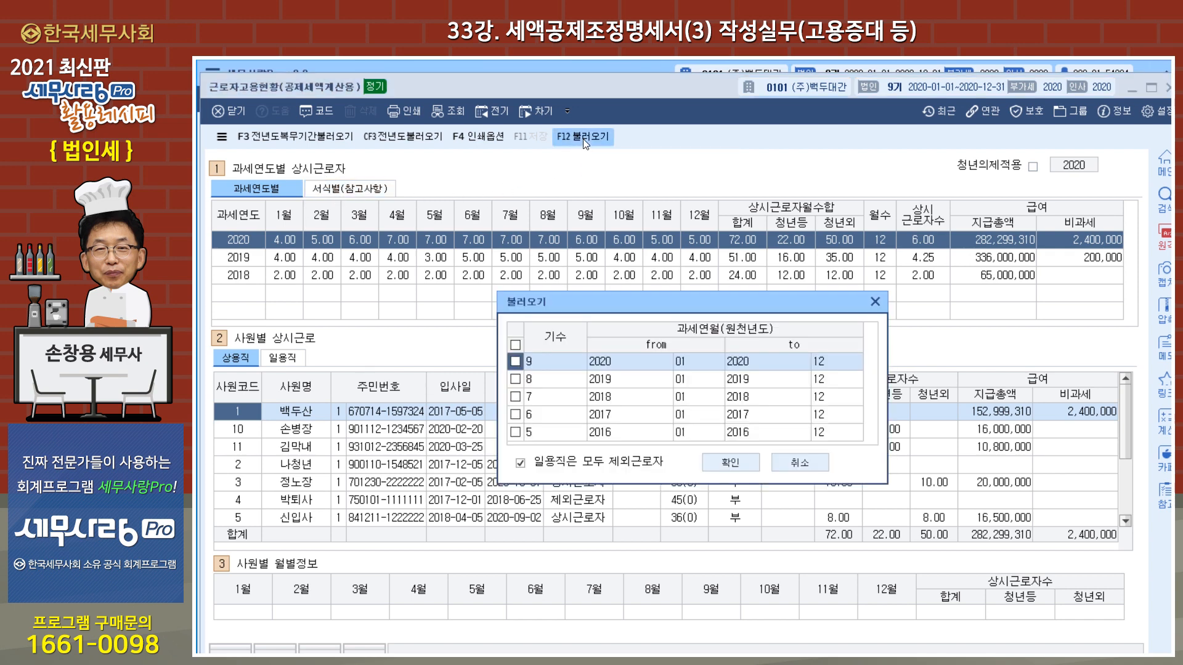
click(516, 364)
click(518, 382)
click(517, 397)
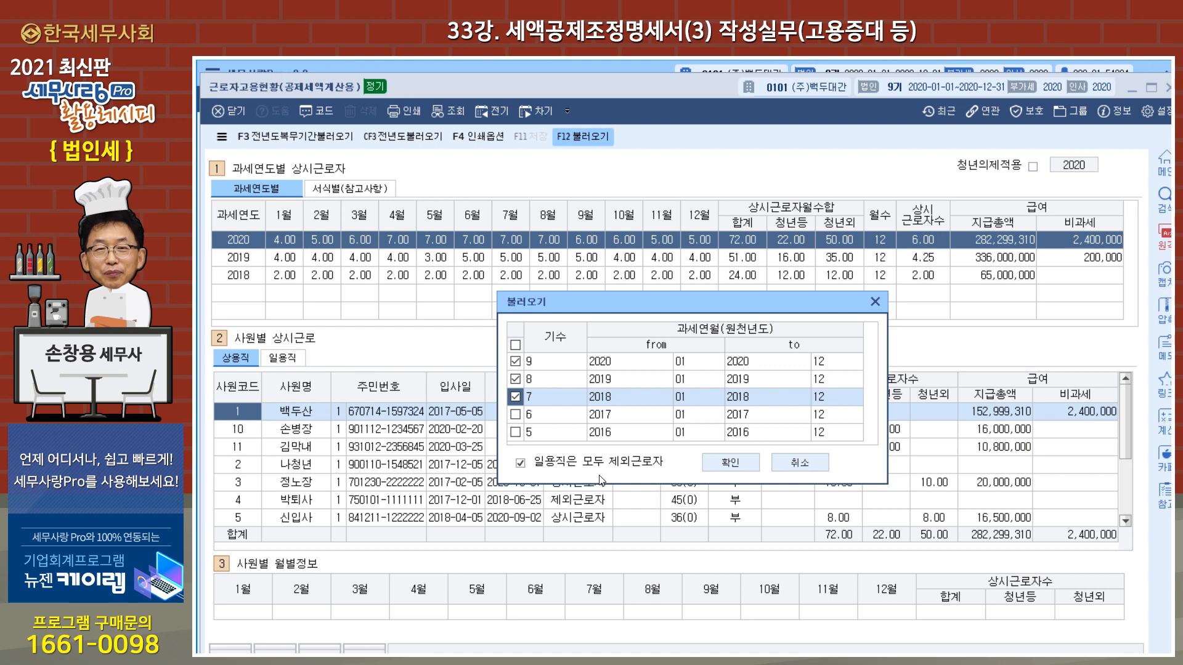
click(713, 465)
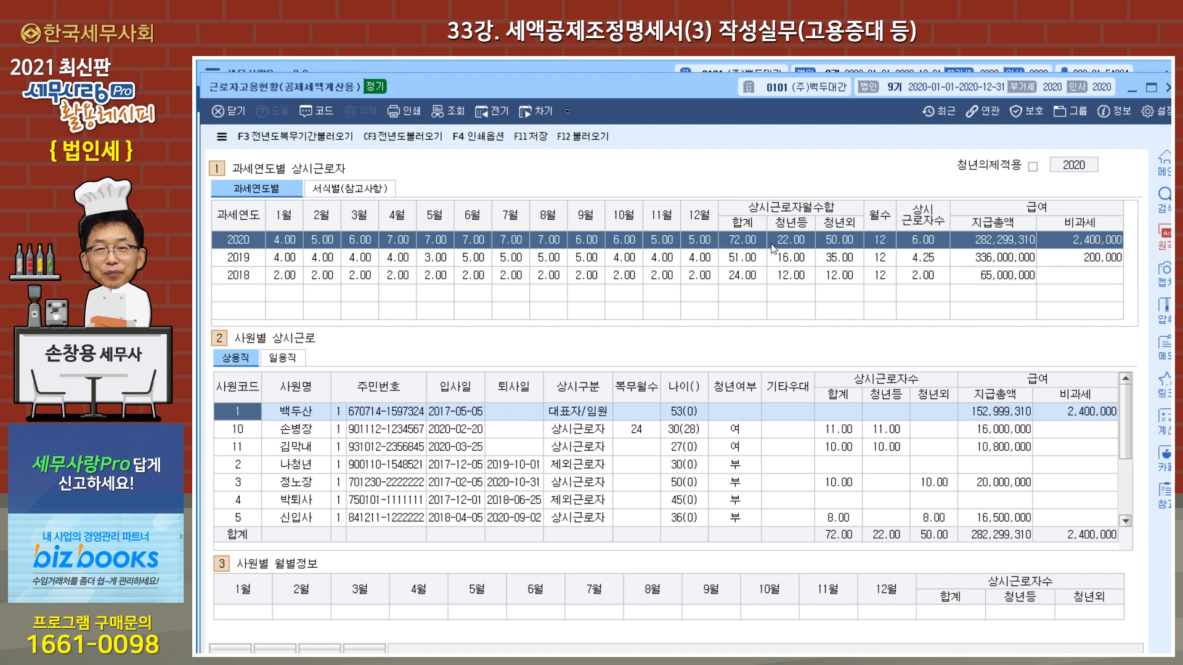
Review the form's related menus for both incoming (불러오기) and outgoing (불러가기) data, and close the list.
click(988, 113)
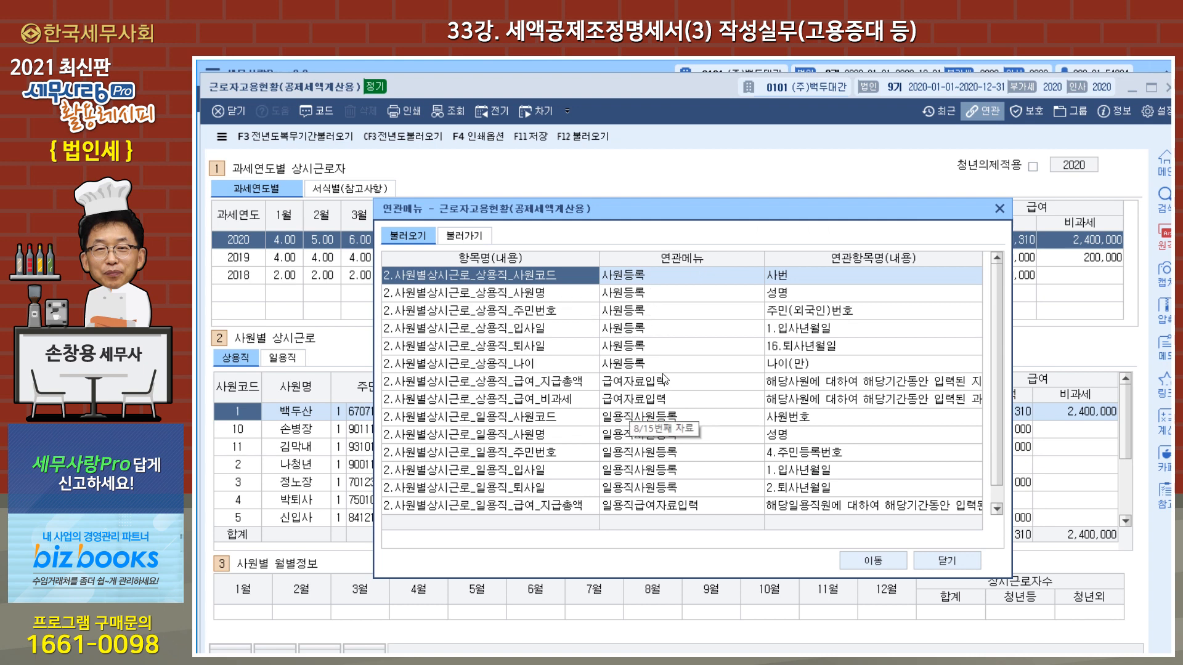
click(486, 242)
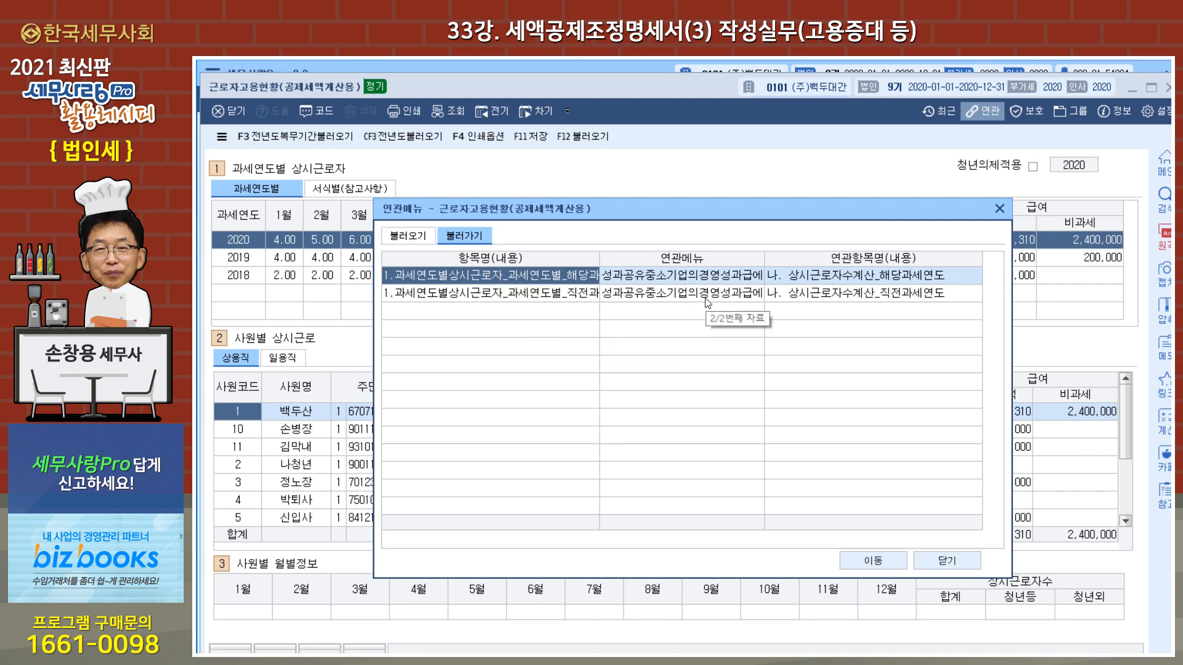
click(1000, 209)
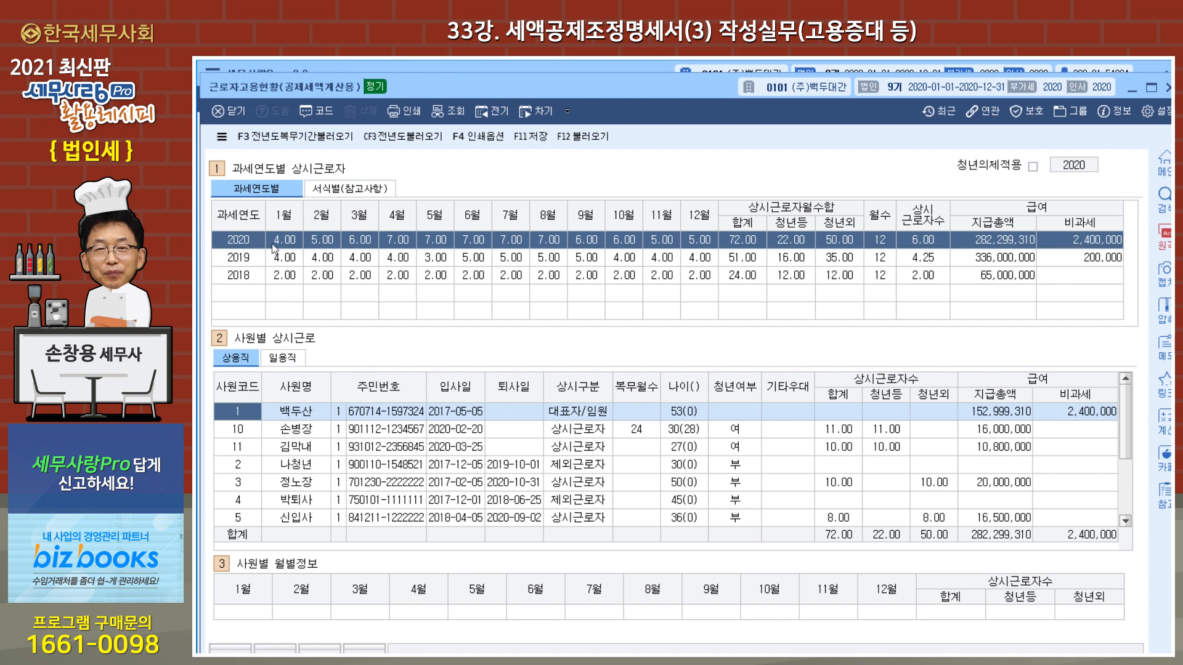
Compare the regular employees listed for tax years 2019, 2018 and 2020.
click(252, 258)
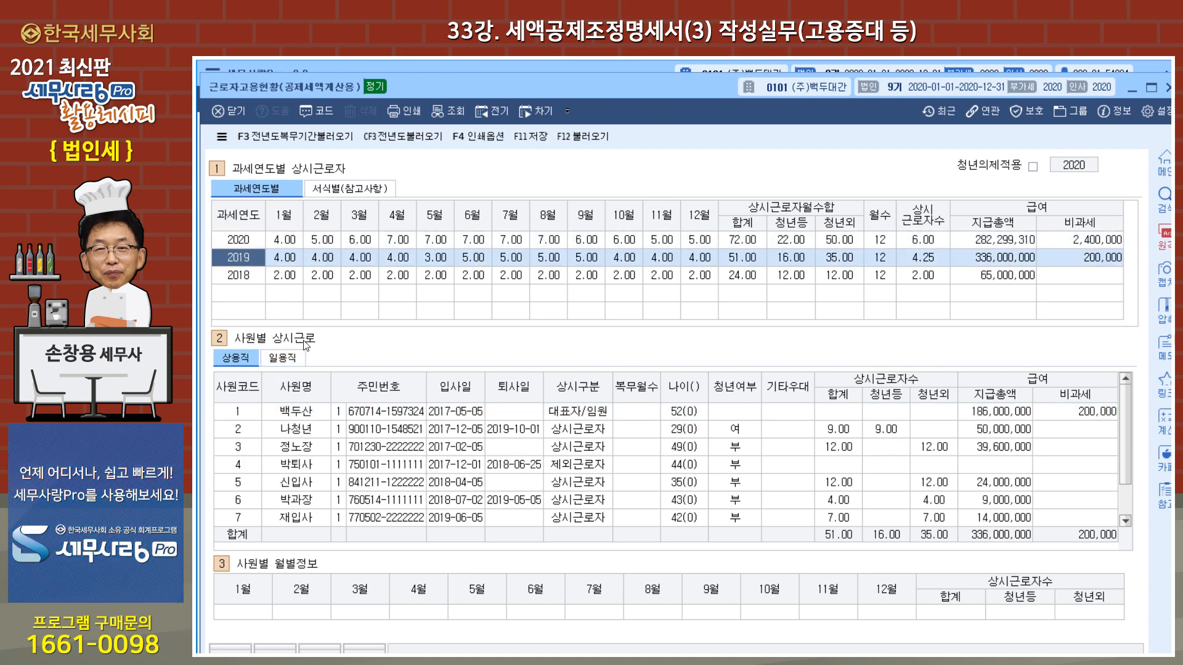
click(250, 277)
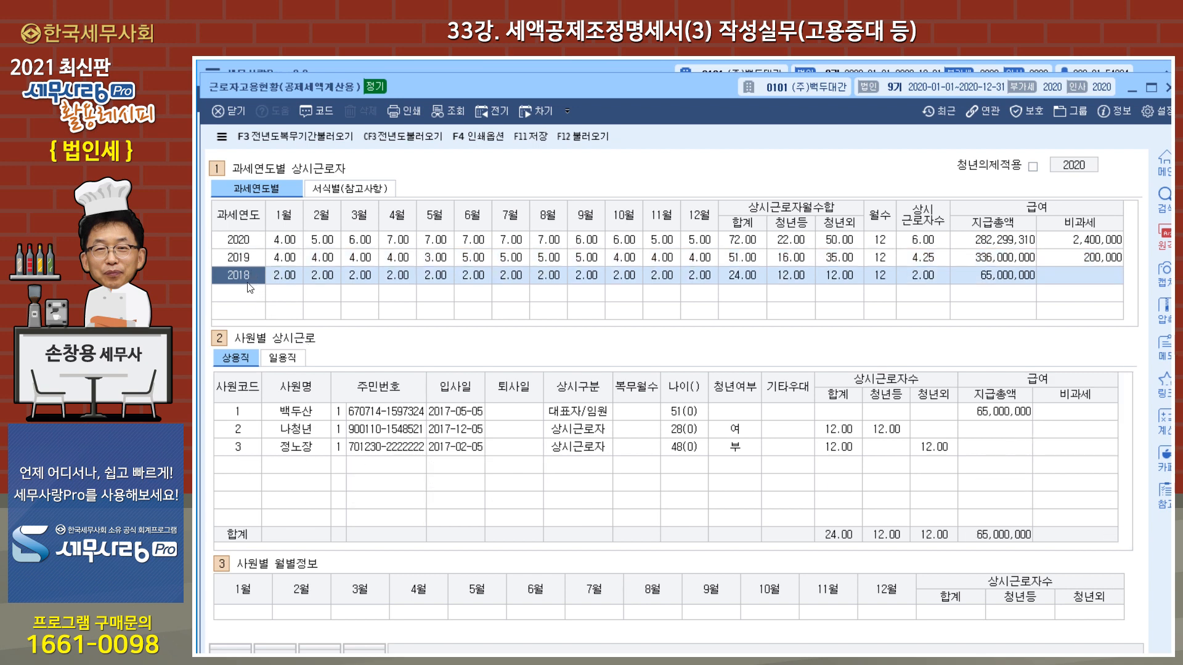
click(316, 431)
click(315, 413)
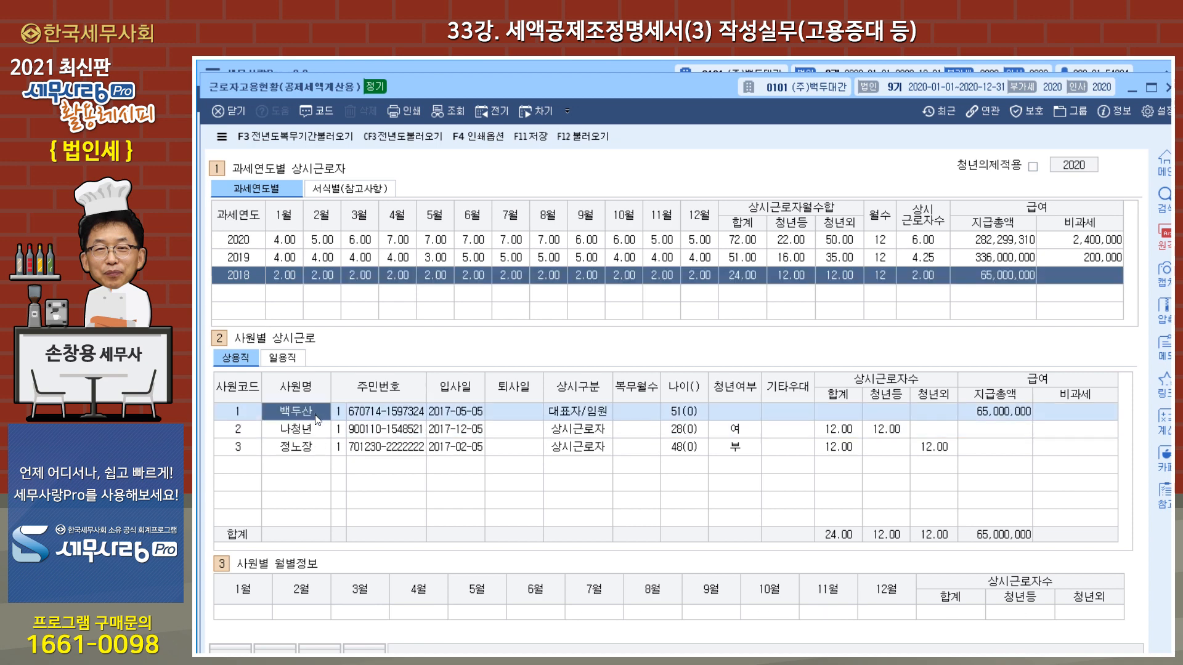
click(271, 258)
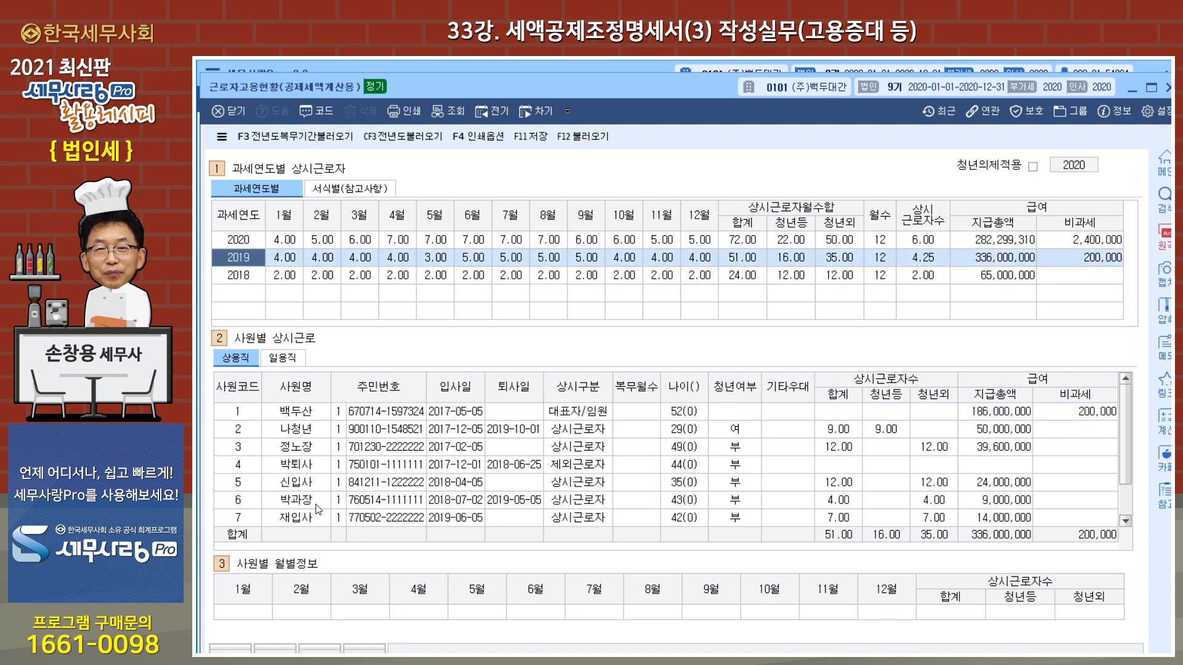
click(245, 241)
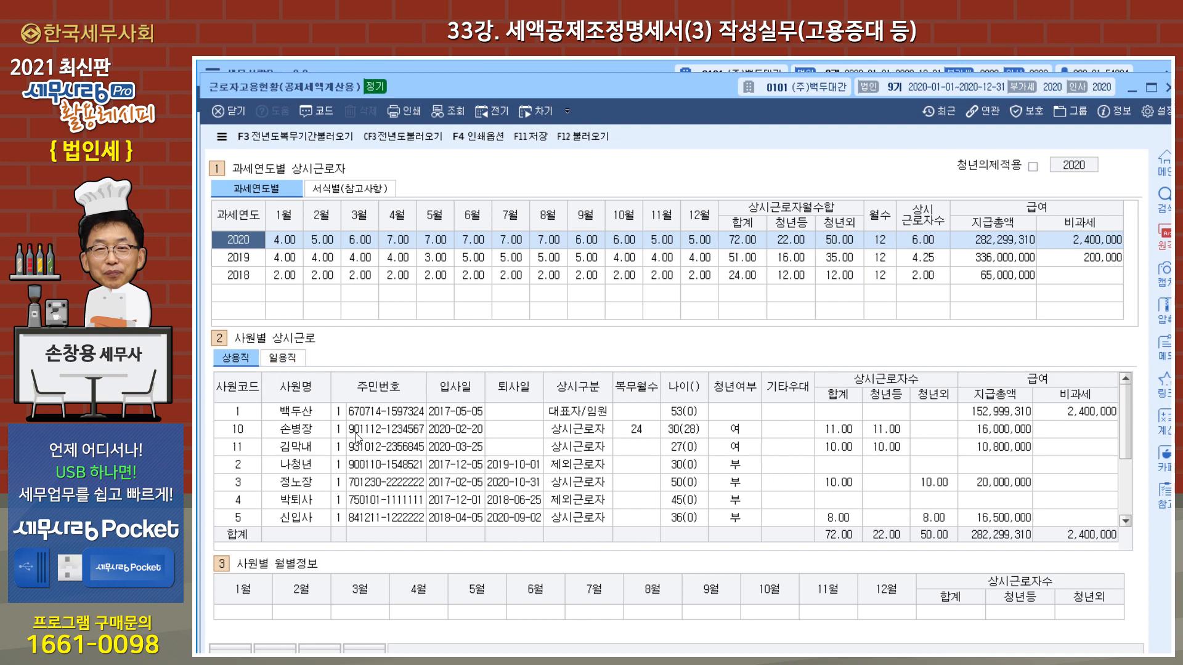
Check the representative status (대표자 여부) of employee code 1 in the employee registration and return to the employment status form.
click(399, 417)
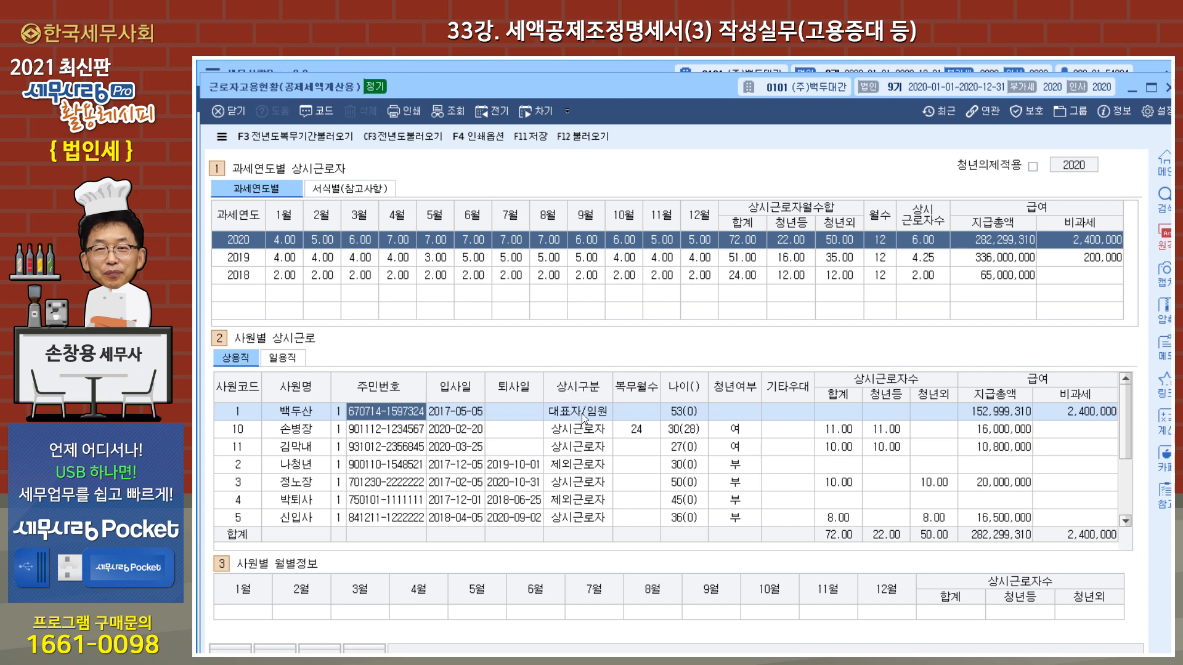
click(529, 67)
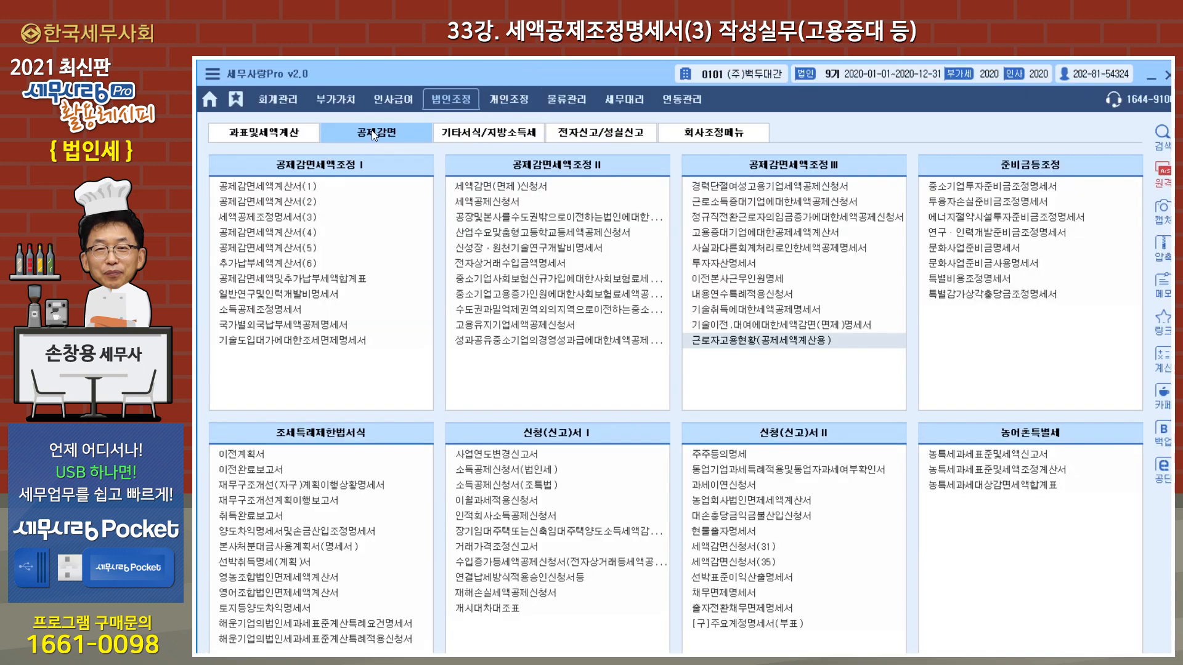
click(393, 99)
click(240, 184)
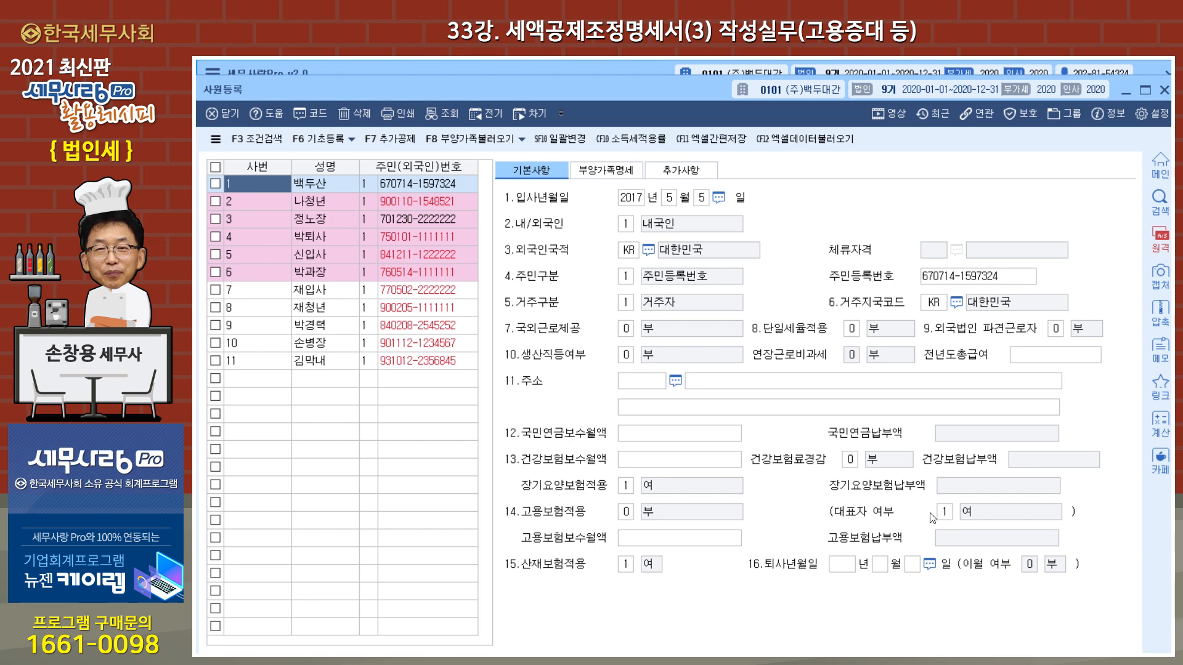
click(948, 513)
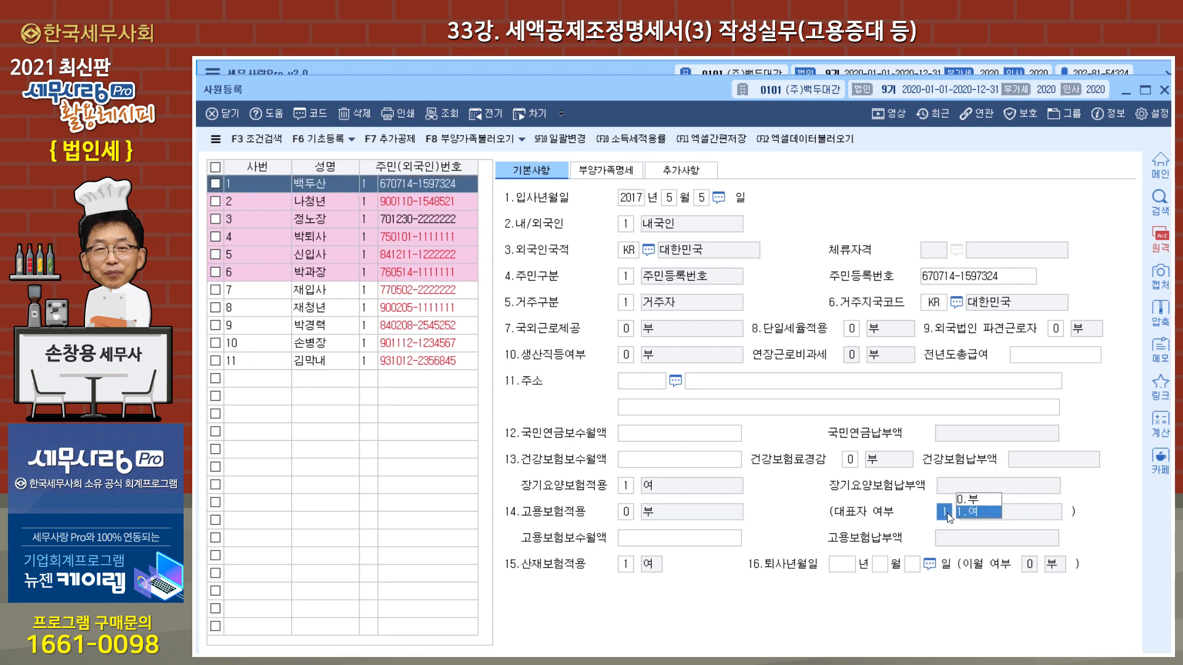
click(1164, 90)
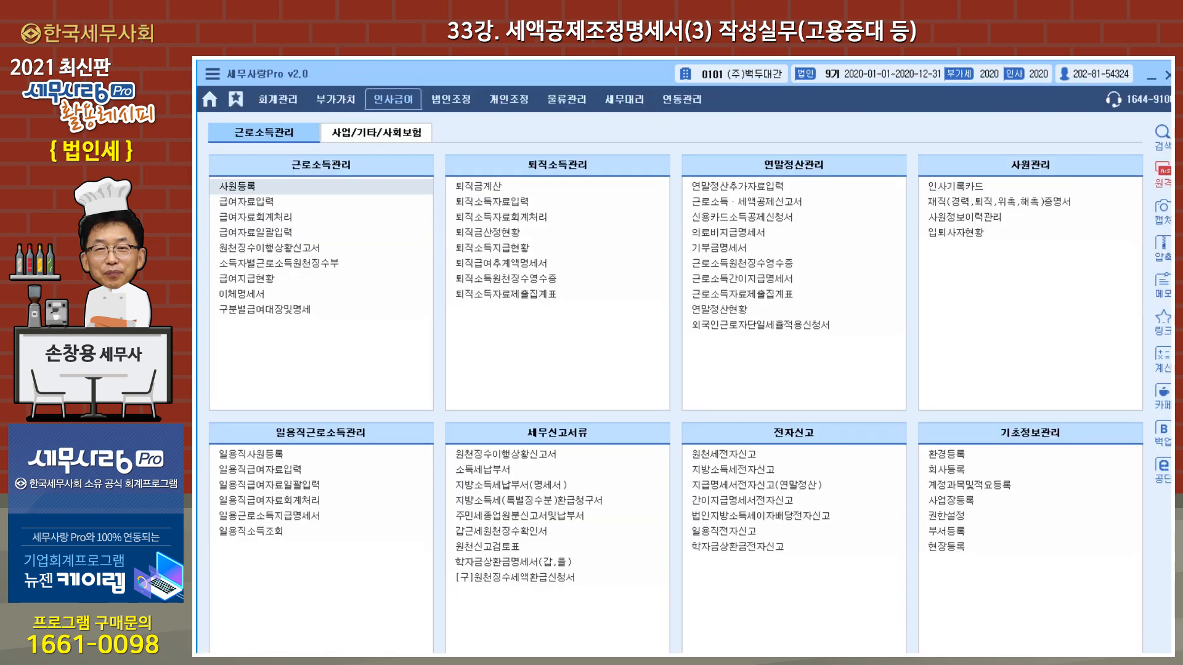
key(alt+Tab)
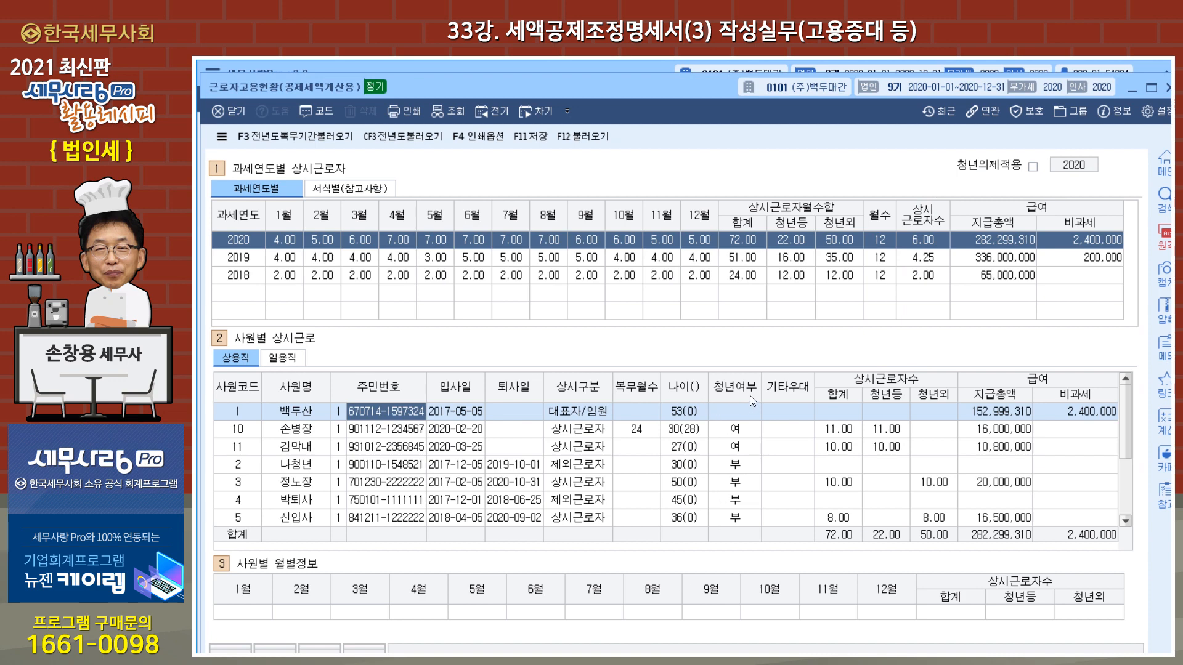
Inspect the regular-worker classification (상시구분) options for employee codes 10 and 2.
click(587, 431)
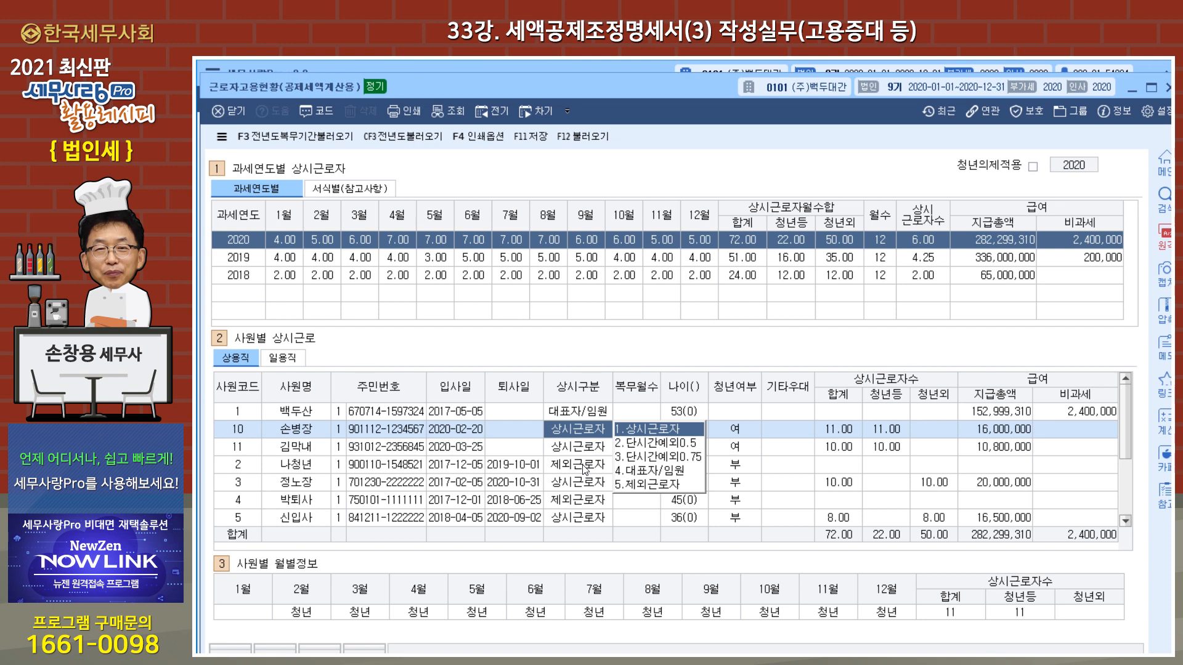
click(584, 469)
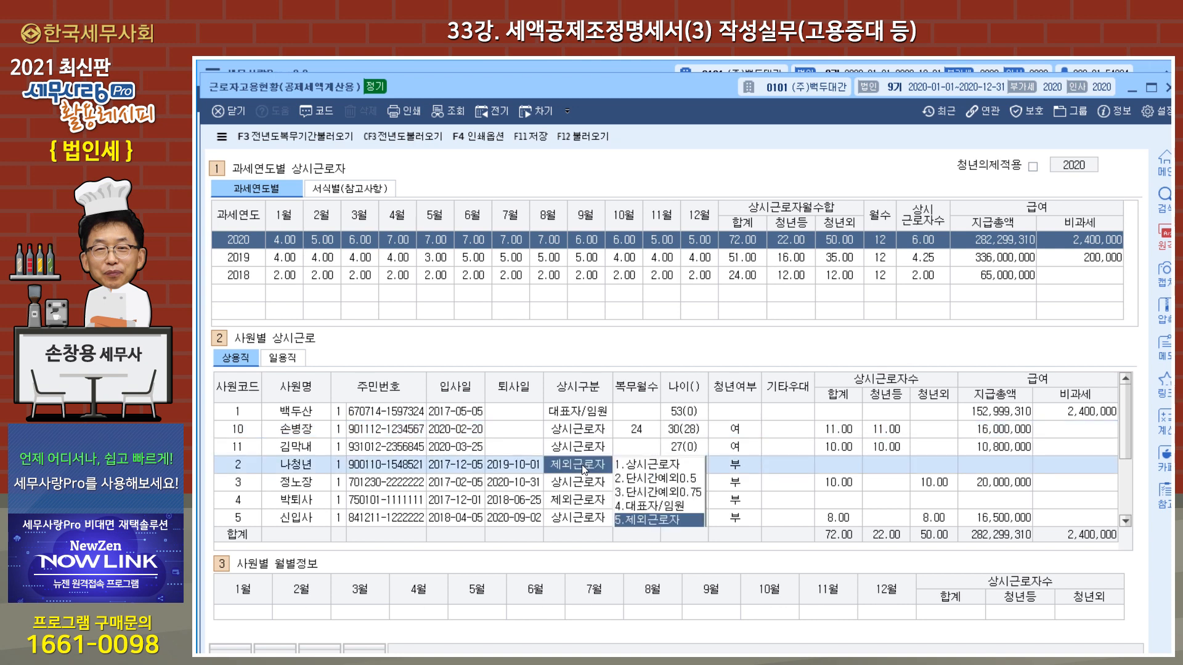
click(850, 470)
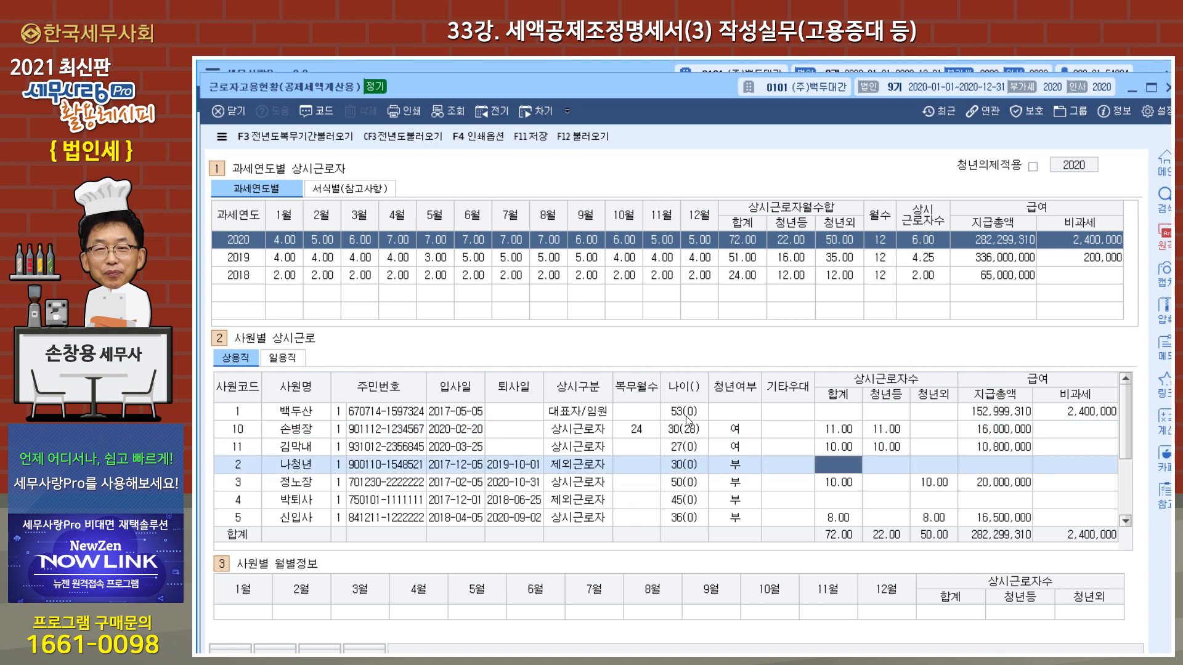
Clear the military service months (복무월수) of employee code 10 in tax year 2020.
click(635, 430)
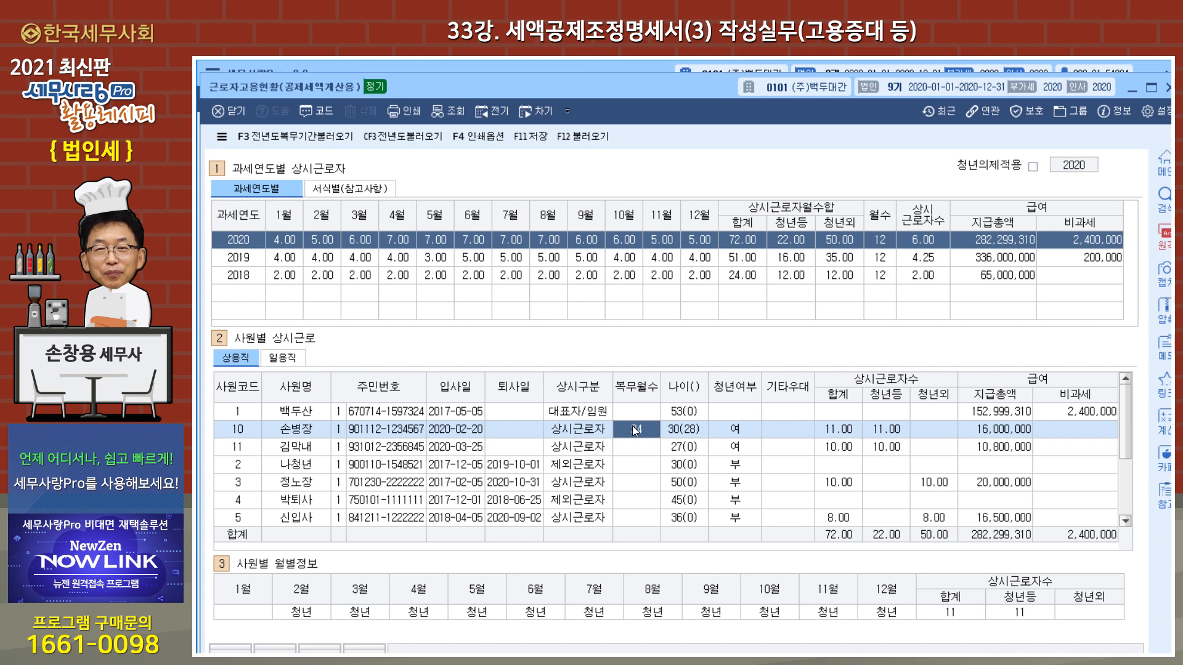
key(Delete)
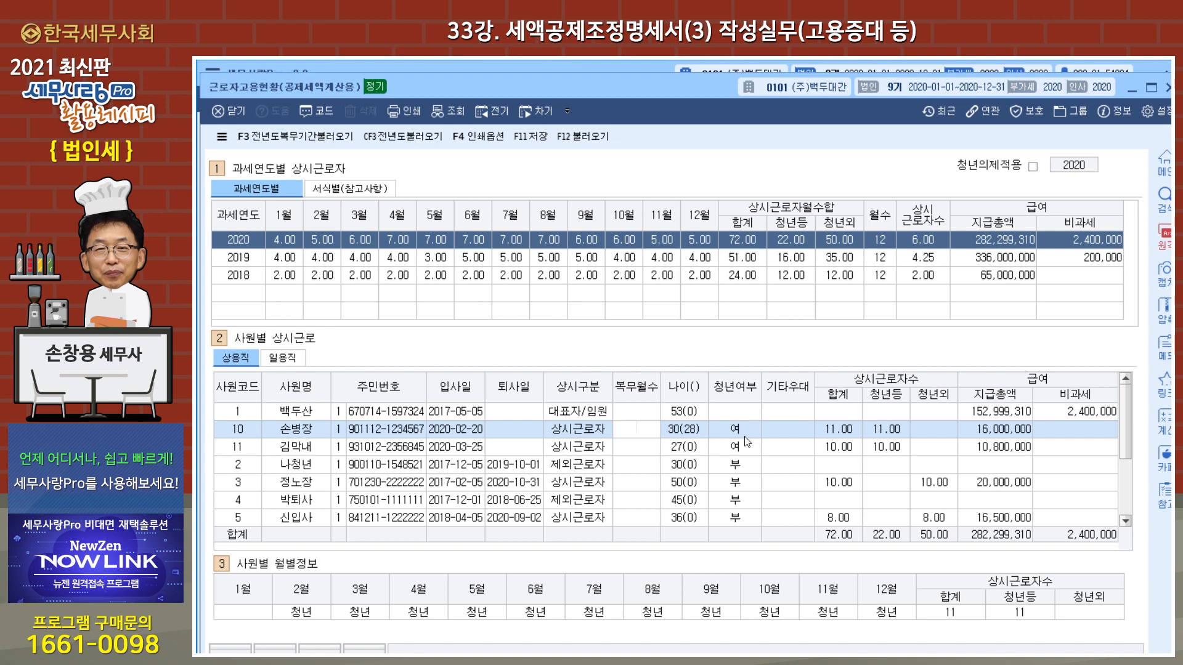
key(Return)
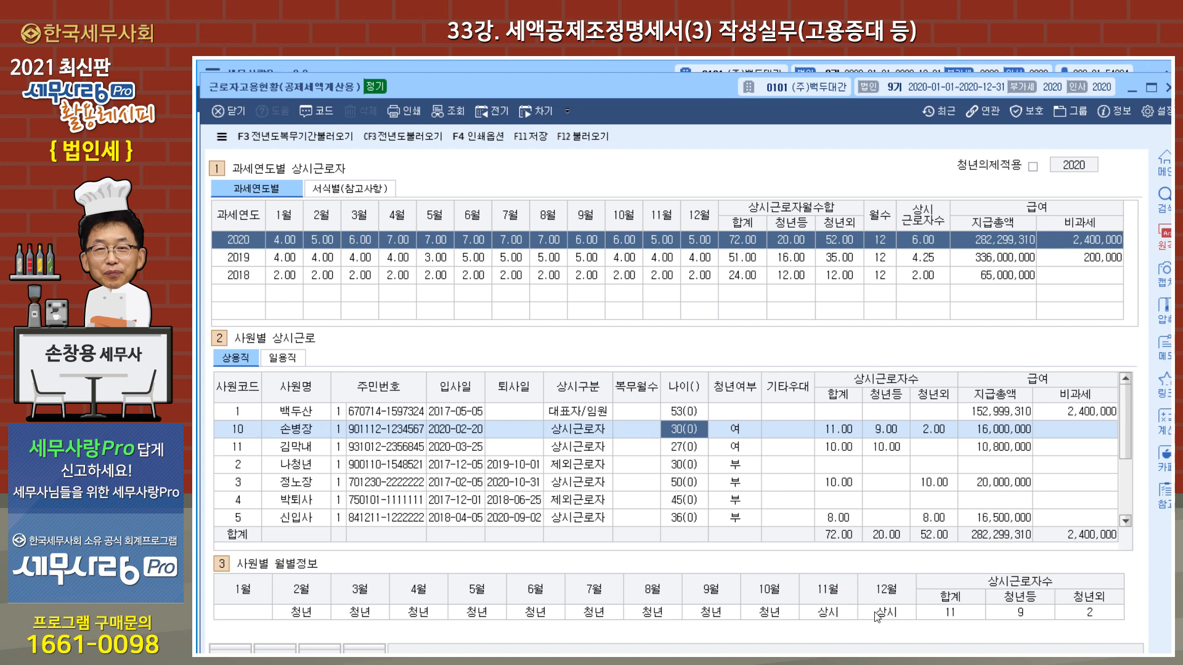
Set the military service months (복무월수) of employee code 10 to 24.
click(638, 436)
text(24)
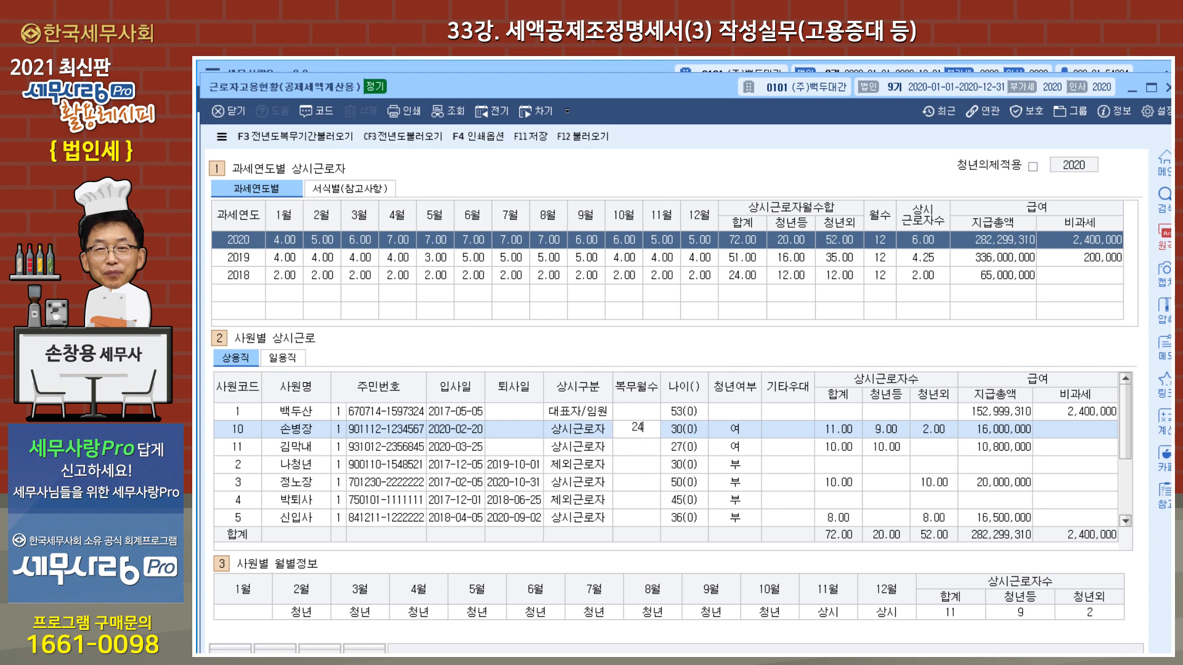
key(Return)
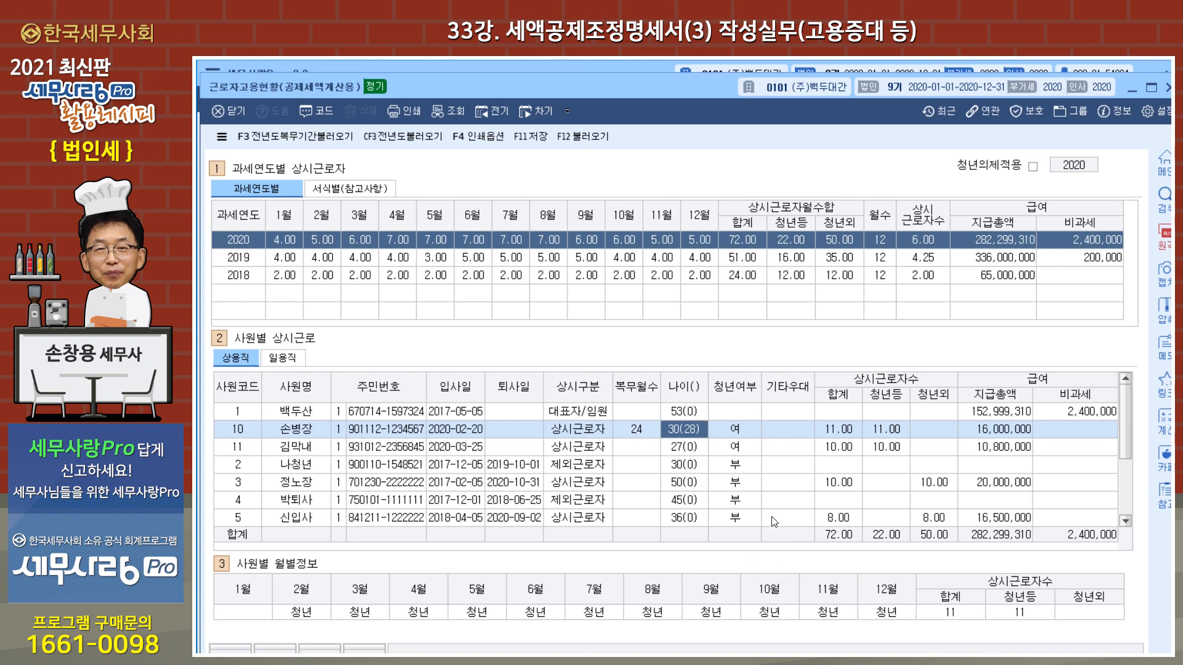
Set the other-preference classification (기타우대) of employee code 9 to 경력단절 for tax year 2020.
scroll(686, 473, down, 2)
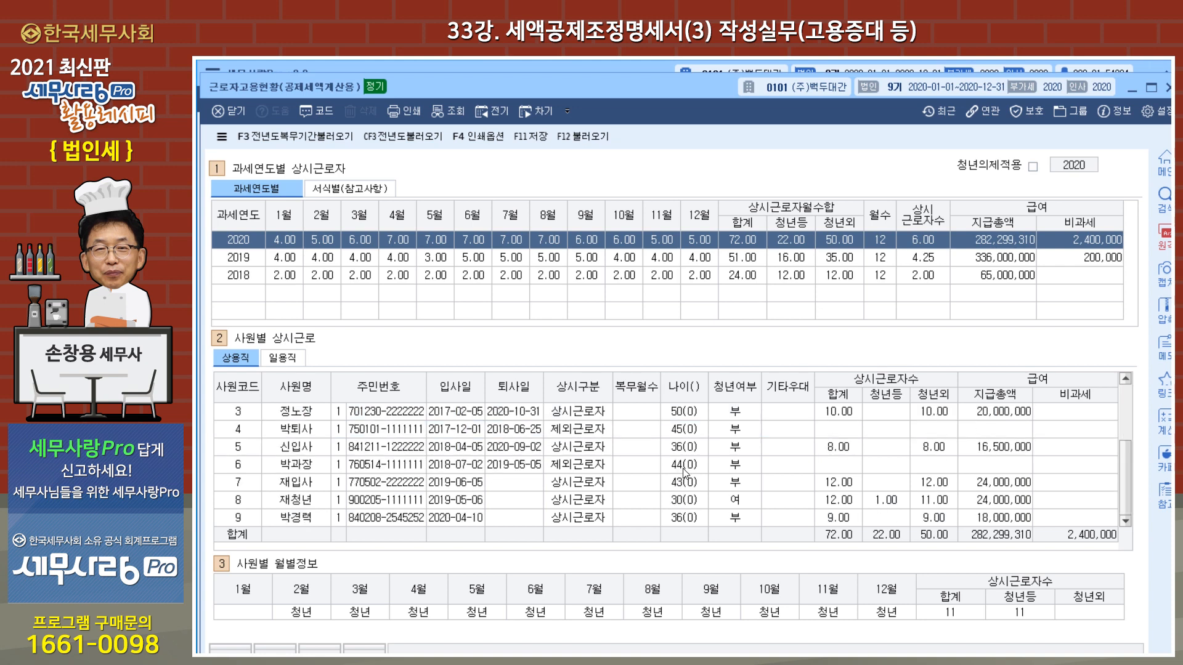
click(787, 525)
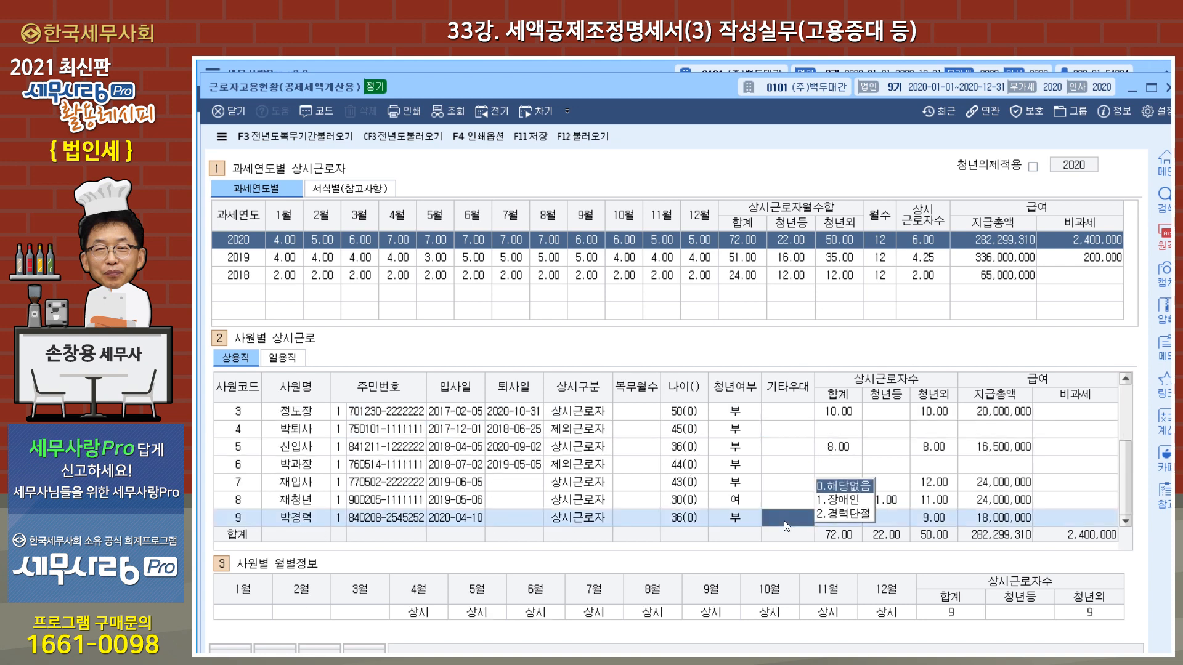
click(847, 515)
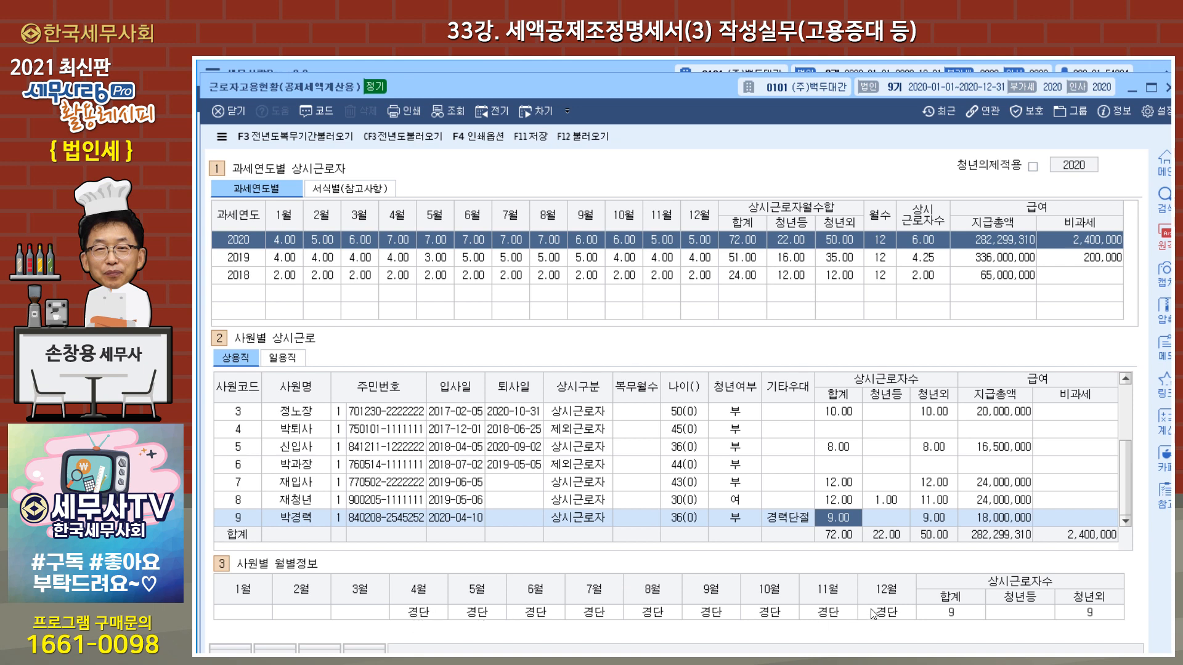
Examine the 2020 monthly worker information (사원별 월별정보) of employee codes 8, 7, 5, 2, 11 and 10.
click(413, 500)
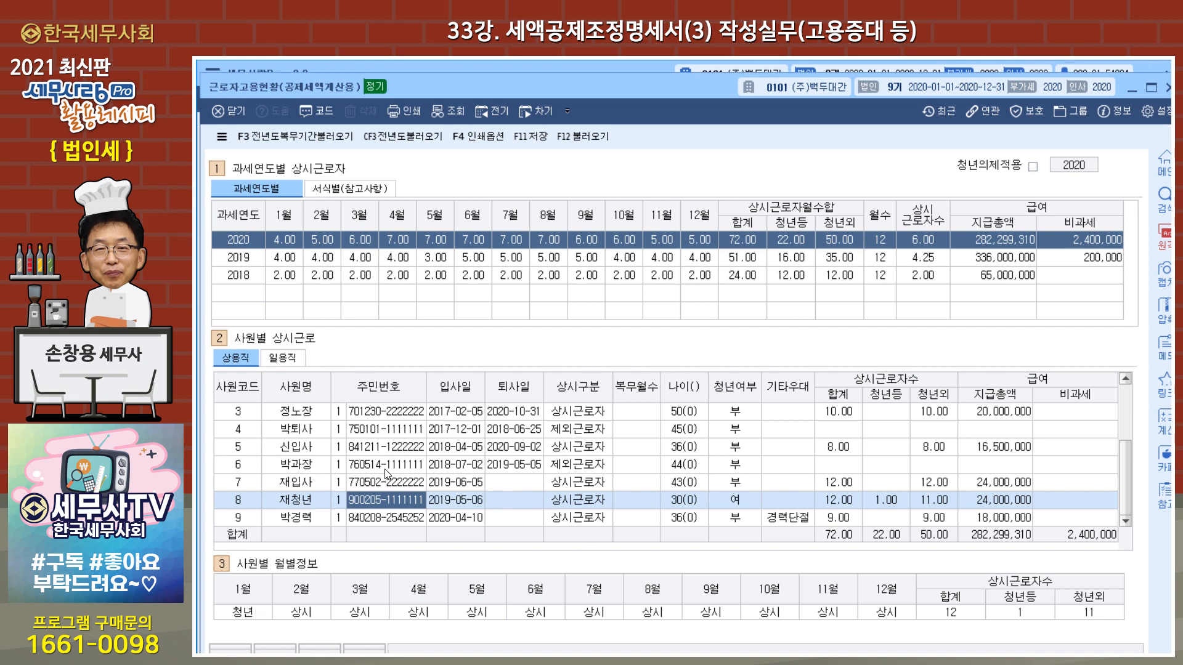
click(374, 484)
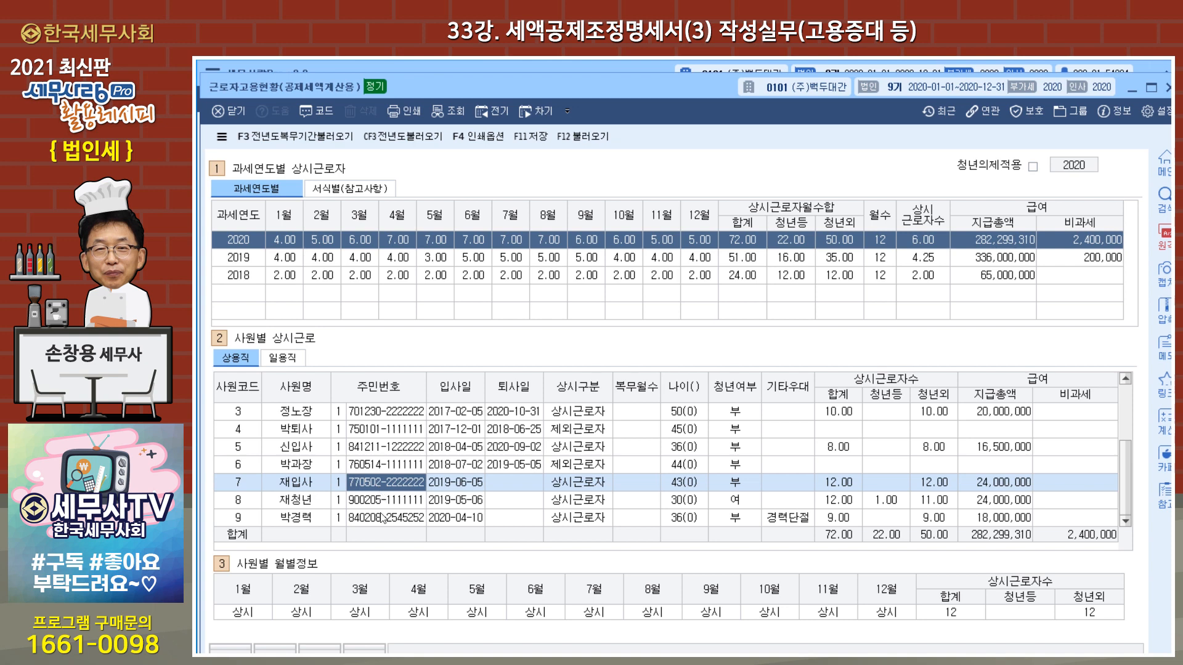
click(404, 448)
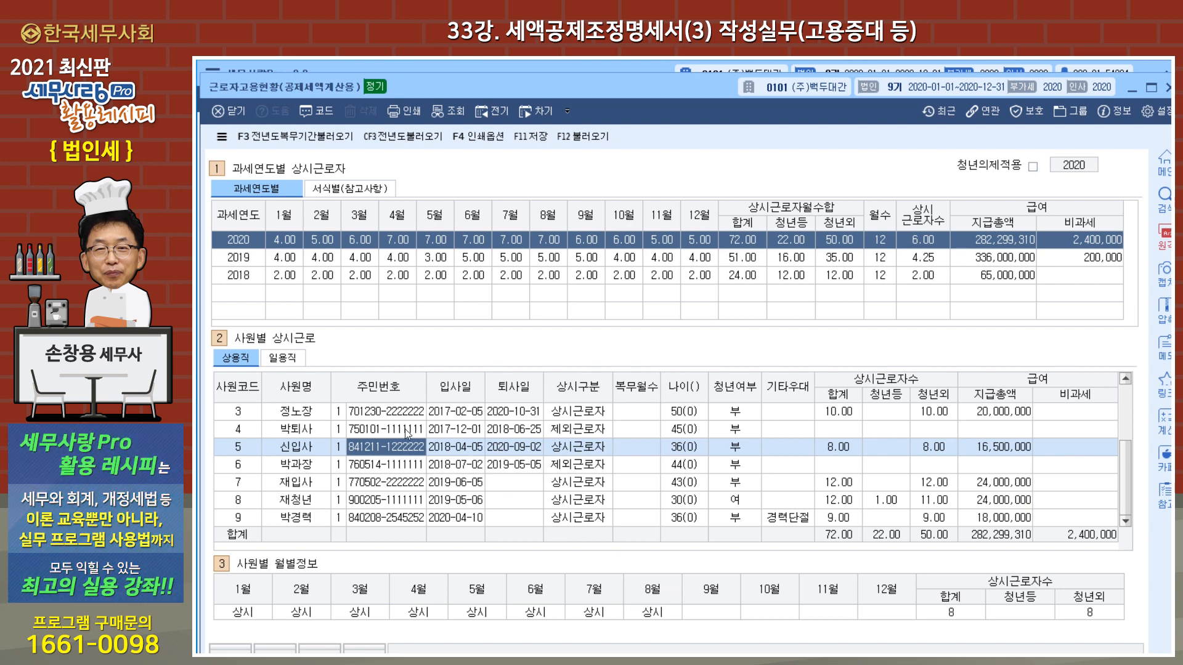
scroll(405, 429, up, 1)
click(382, 448)
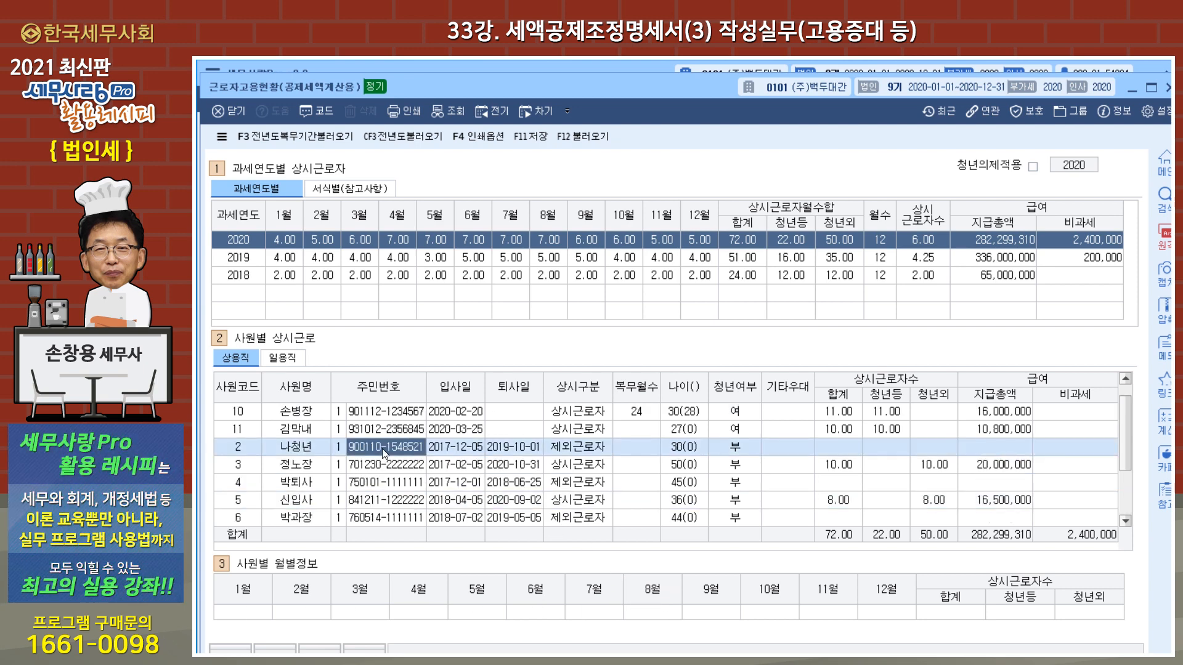
click(389, 430)
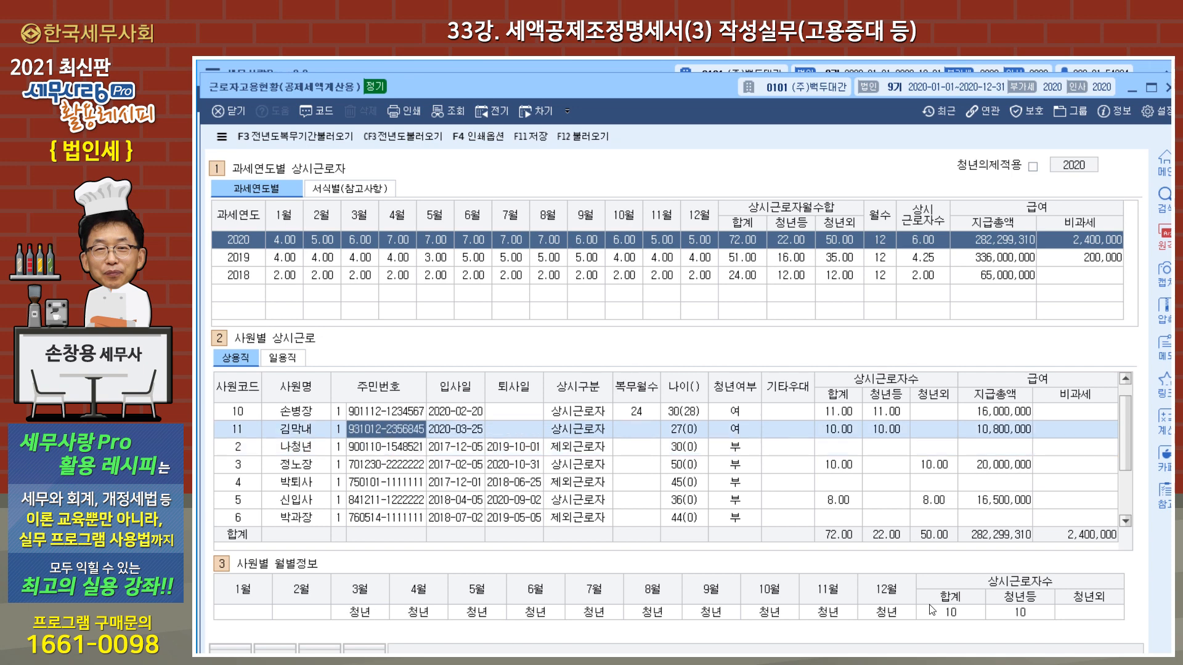
click(386, 412)
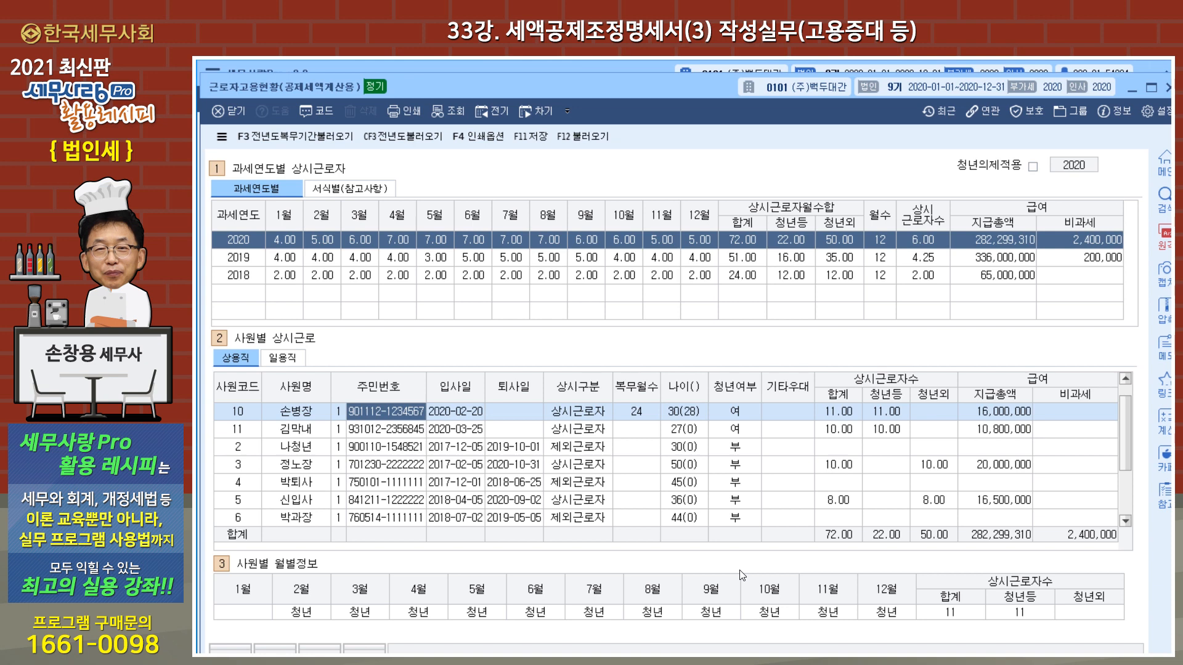
Check the 2019 employee data, including employee code 3's monthly information, and the form-specific reference figures (서식별 참고사항).
click(253, 259)
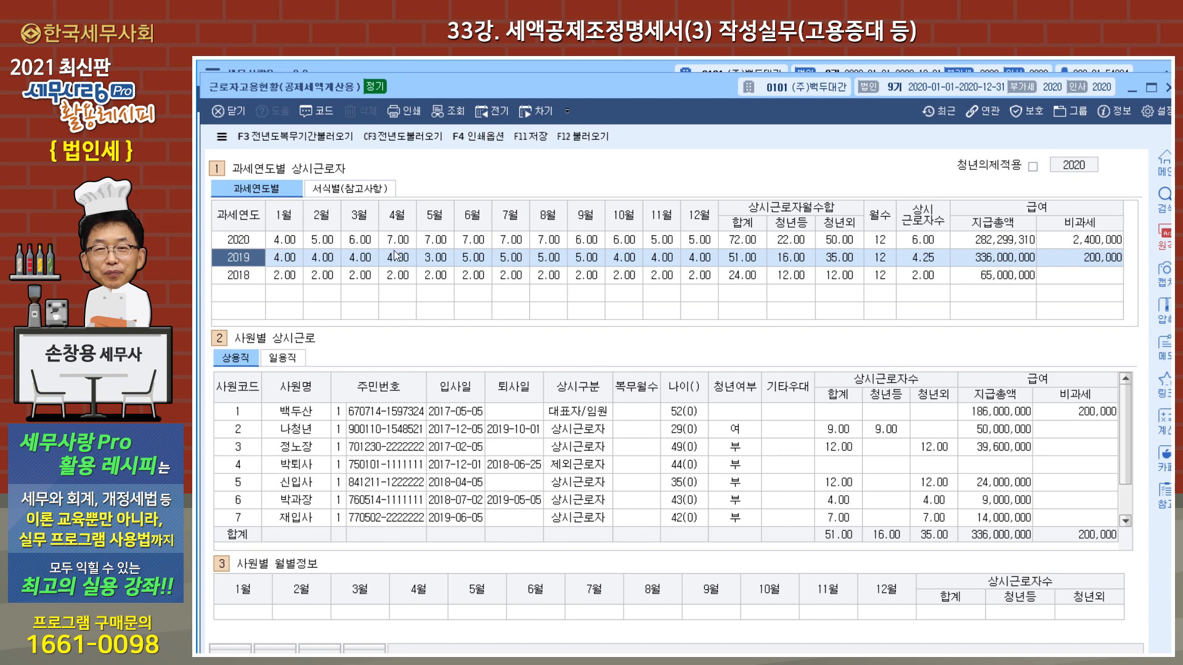
click(397, 444)
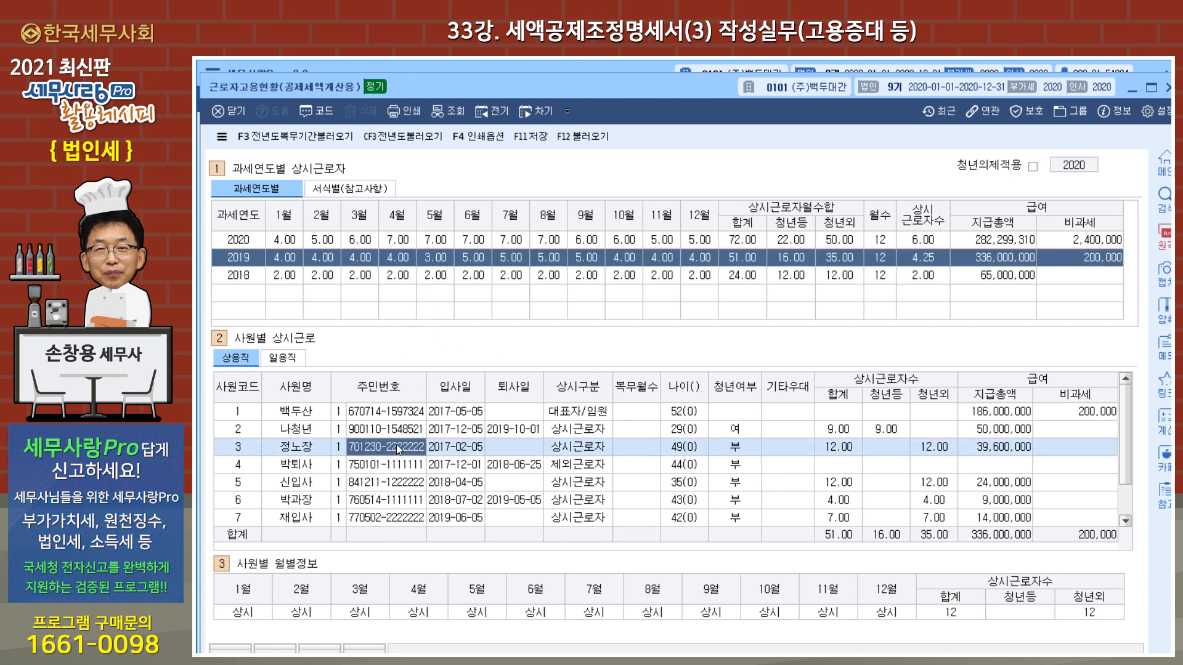
click(377, 192)
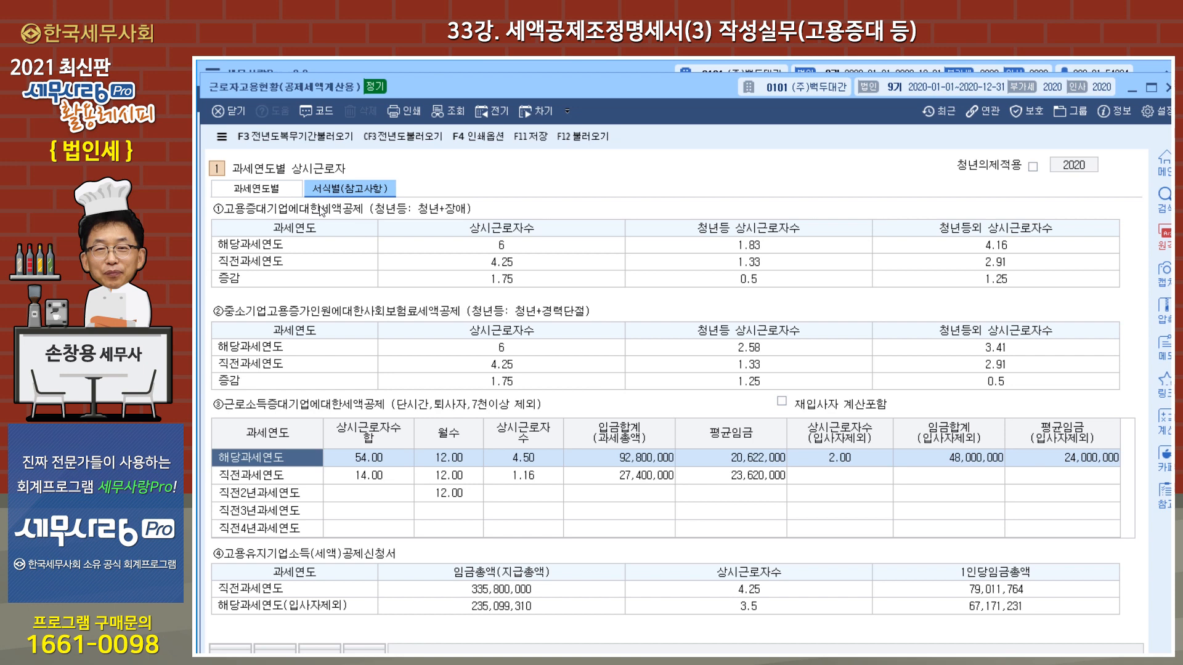
click(263, 189)
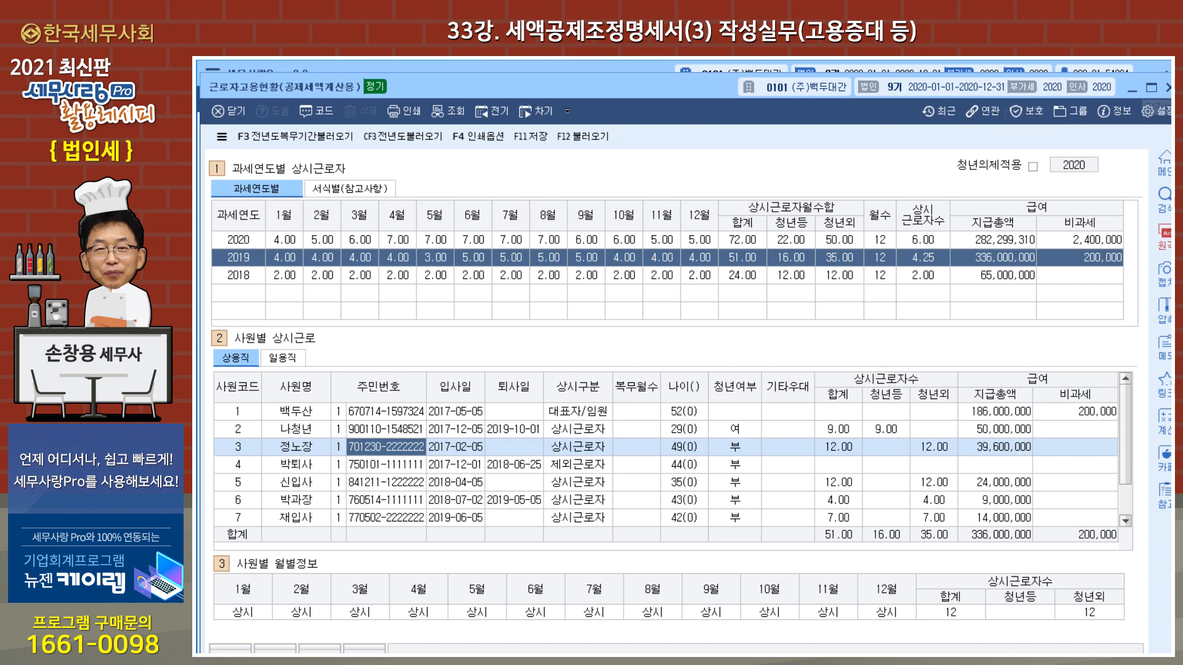
Close the employment status form and open the corporate tax form 중소기업고용증가인원에대한사회보험료세액공제.
click(1165, 87)
click(653, 432)
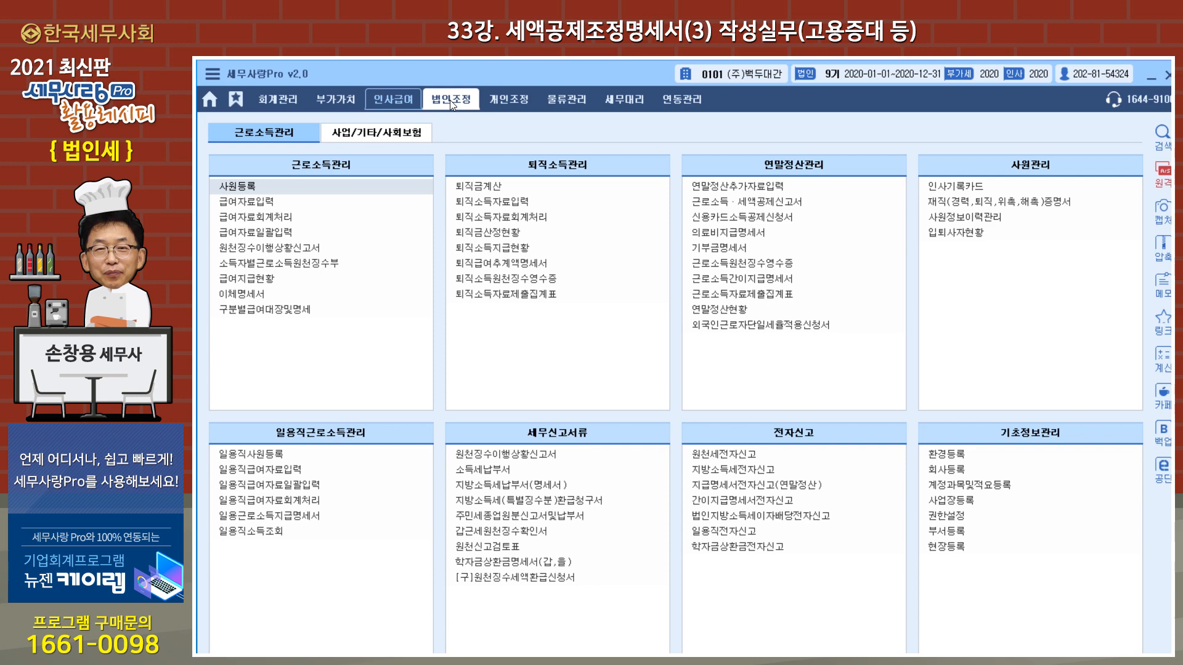
click(449, 99)
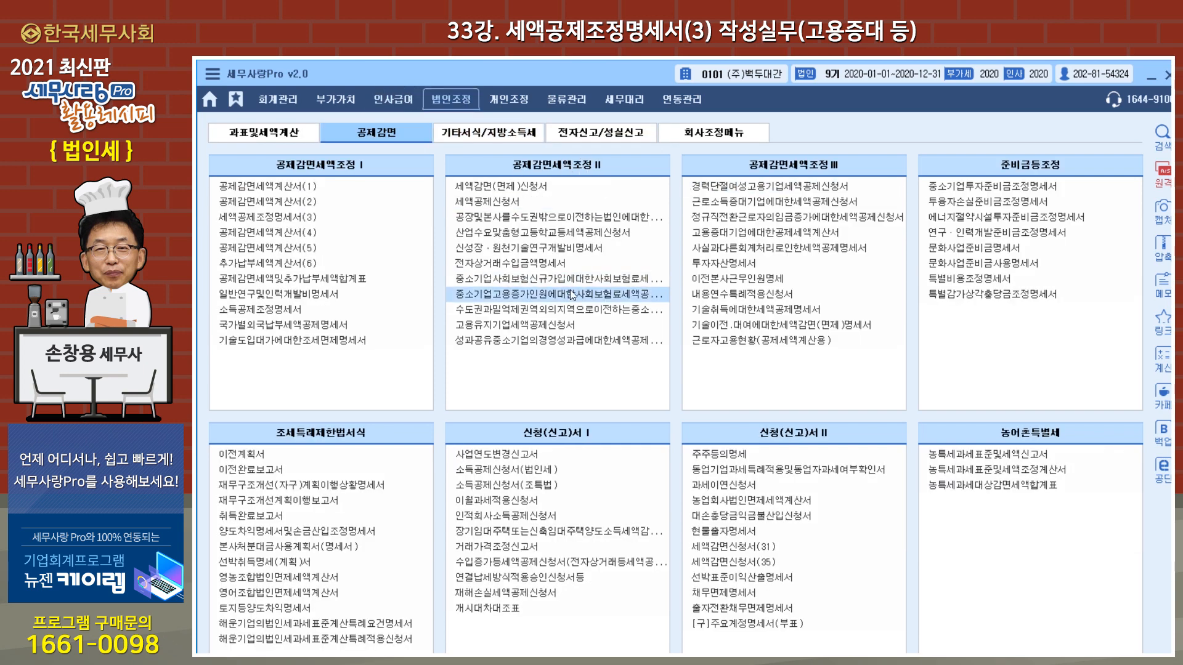
click(537, 294)
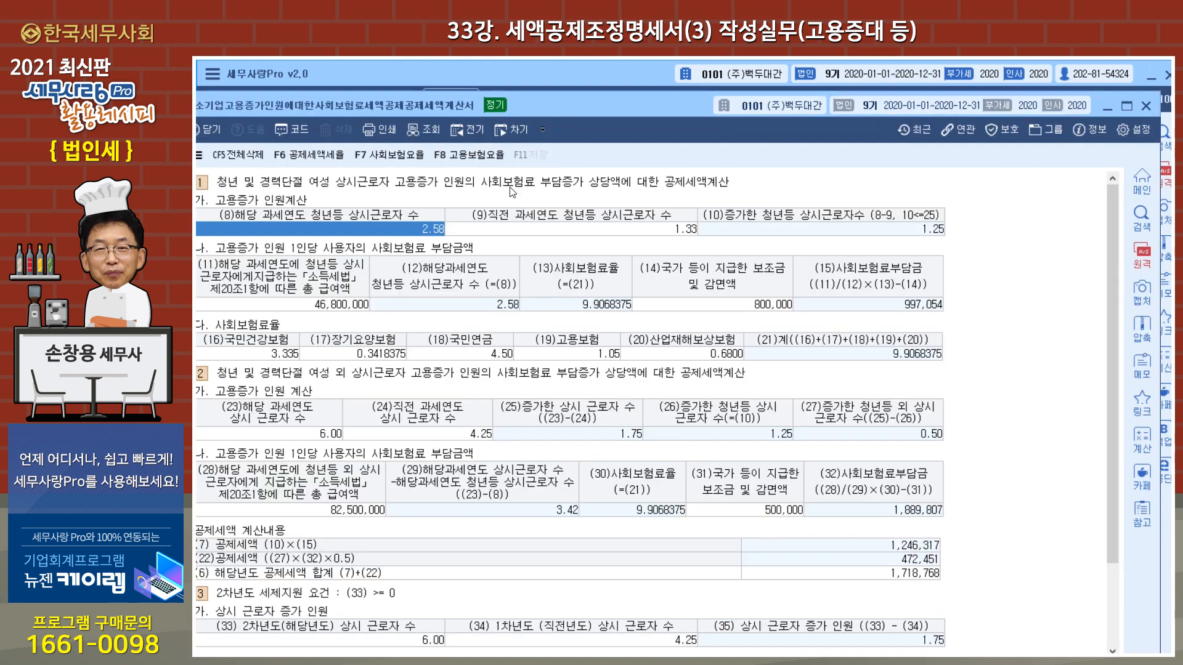
drag(560, 108, 596, 85)
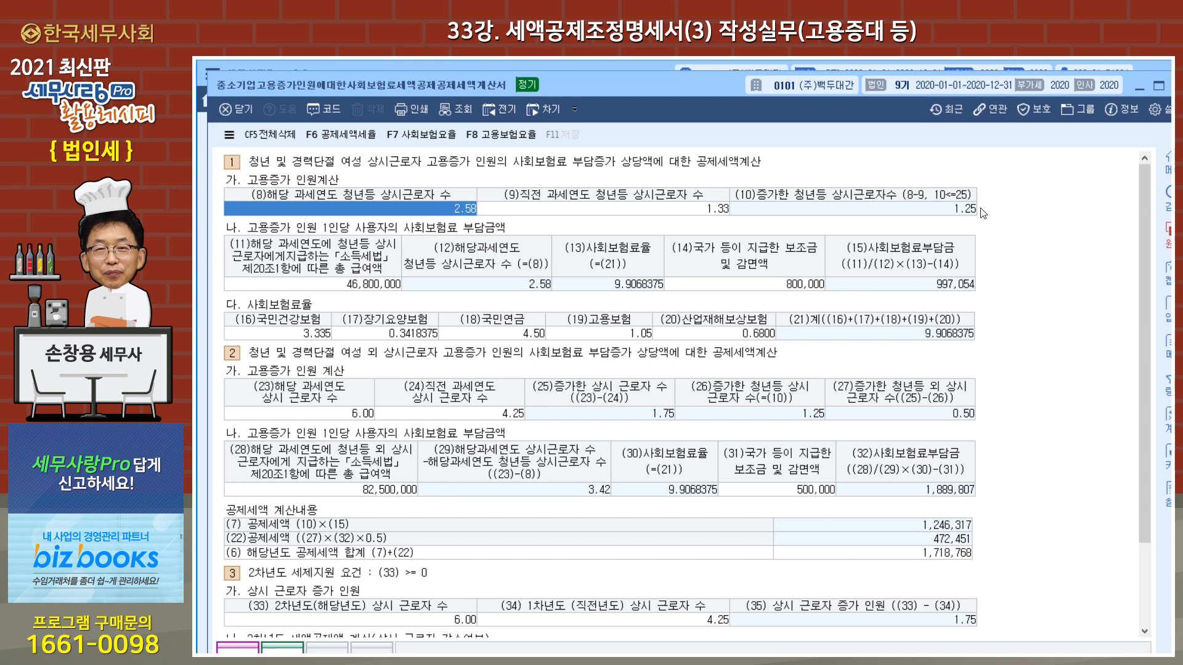
Review fields (11) and (14), and confirm employment insurance rates with 실업급여 0.80% and the 150인 미만 기업 option at 0.25%.
click(331, 287)
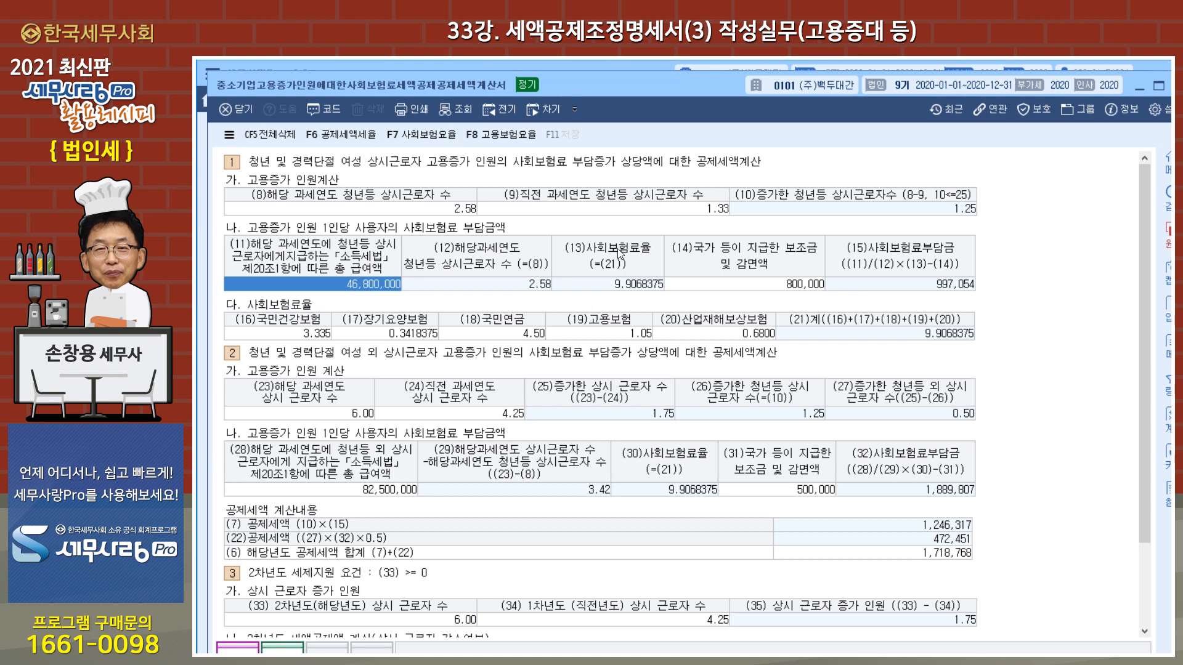
click(722, 284)
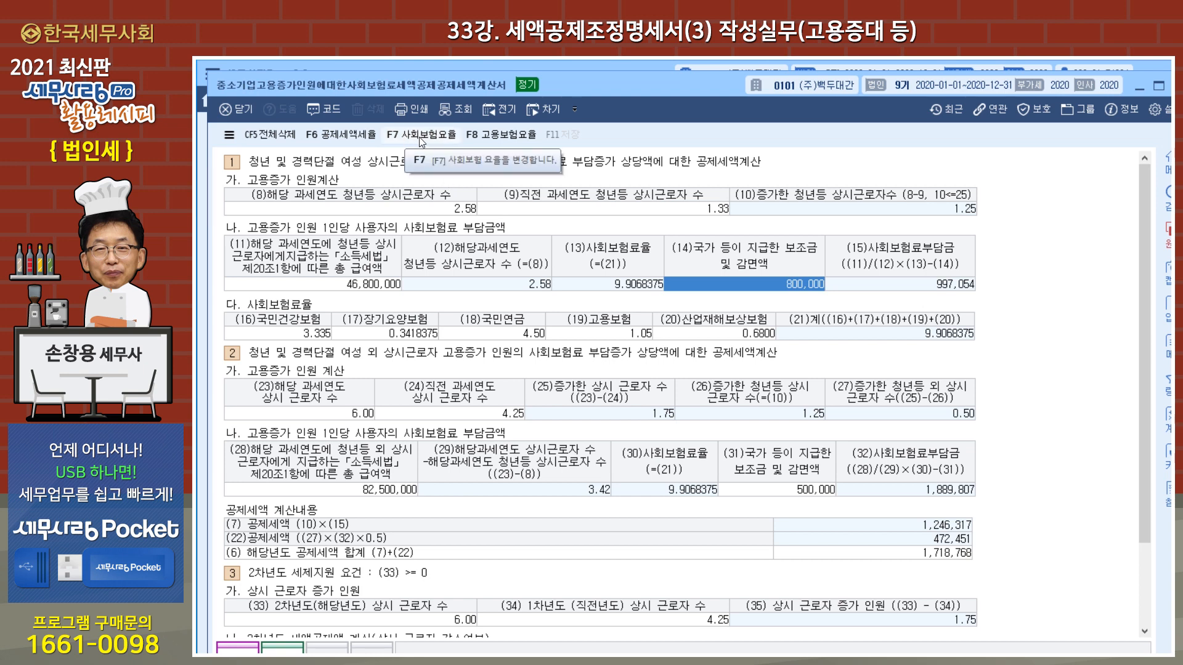
click(518, 137)
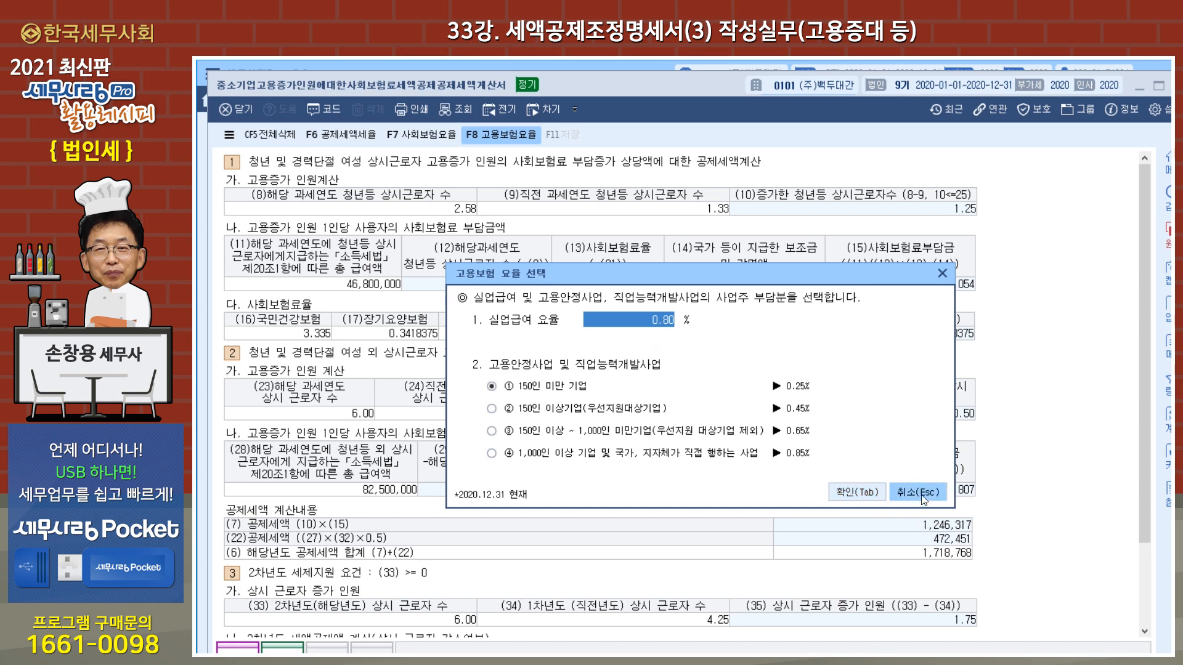
click(859, 493)
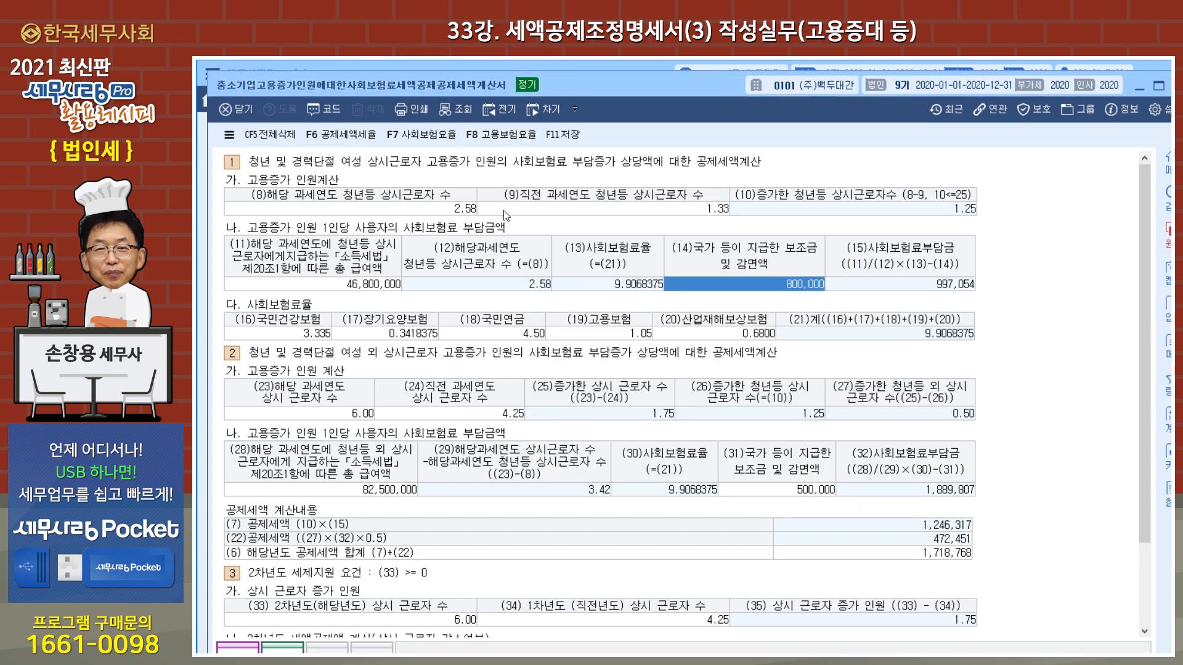
Confirm the employer social insurance rates (사업장부담율) and the 중소 기업 credit rate of 0.5% for item (22).
click(414, 137)
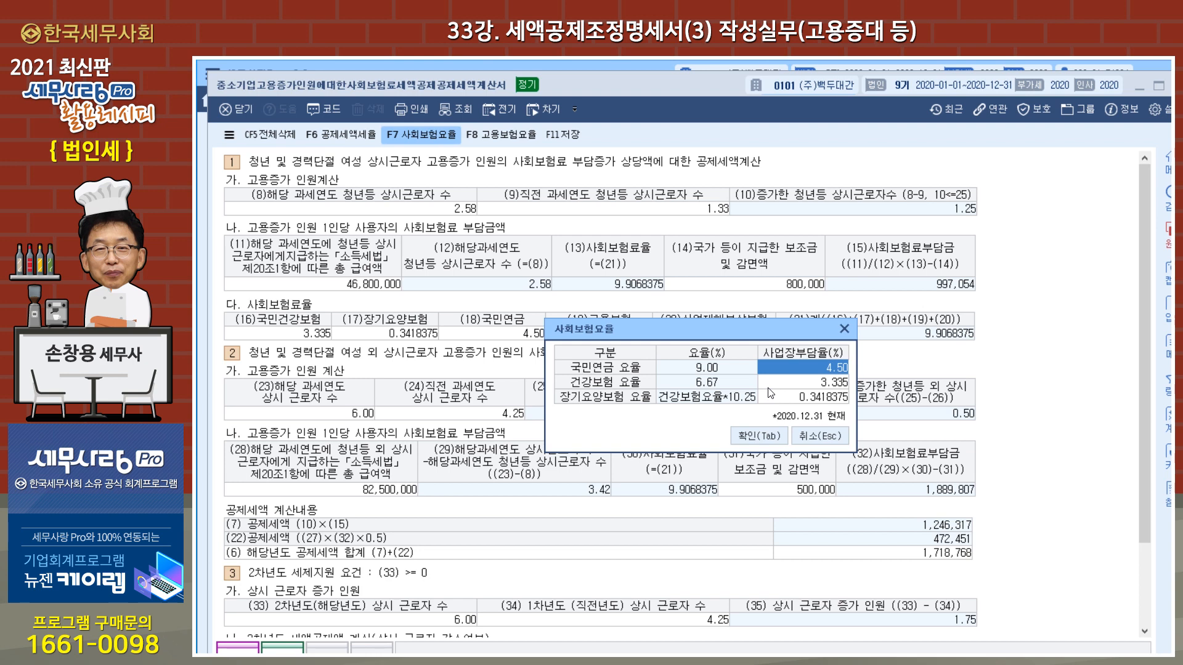
click(763, 436)
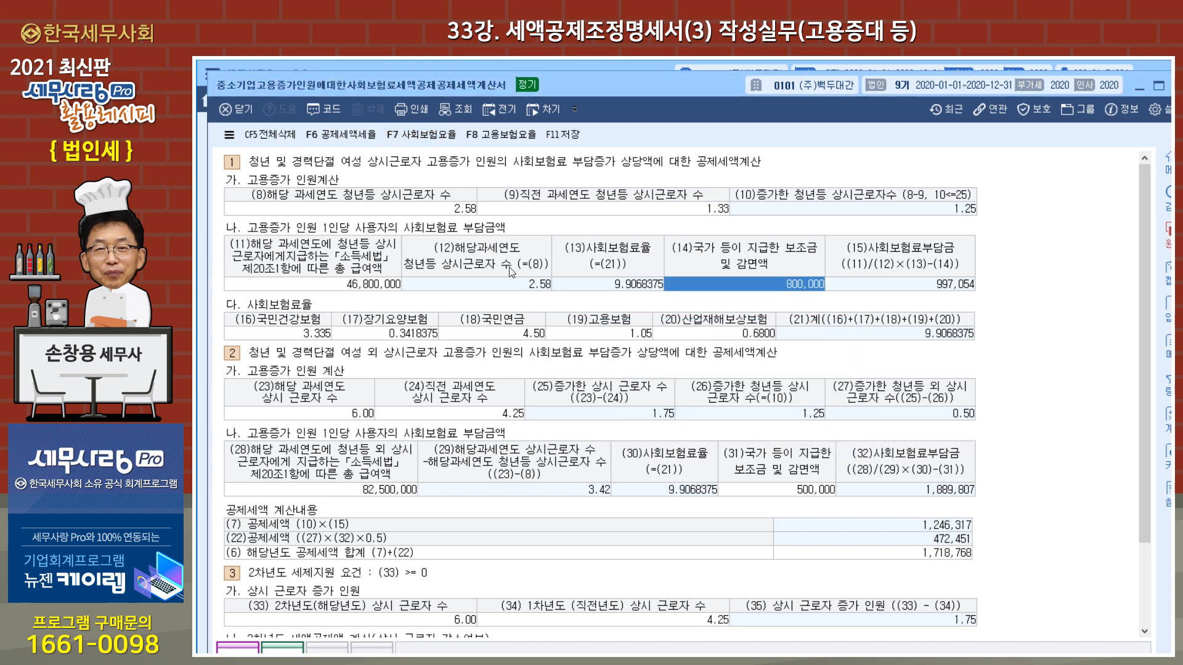
click(337, 135)
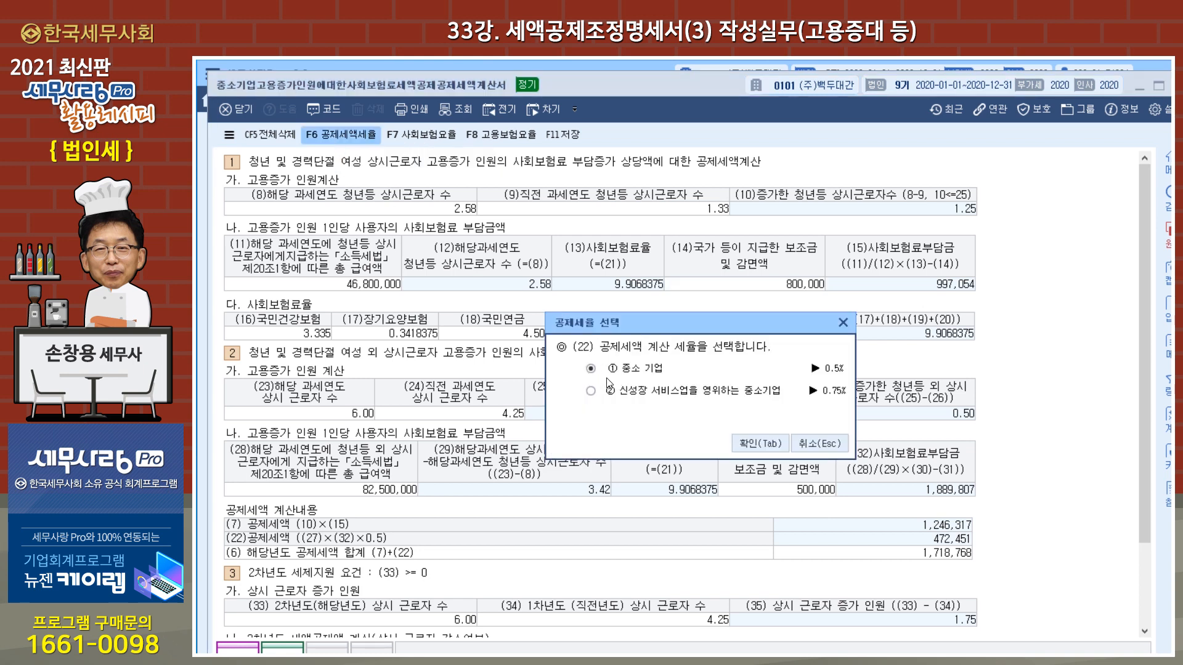
click(752, 448)
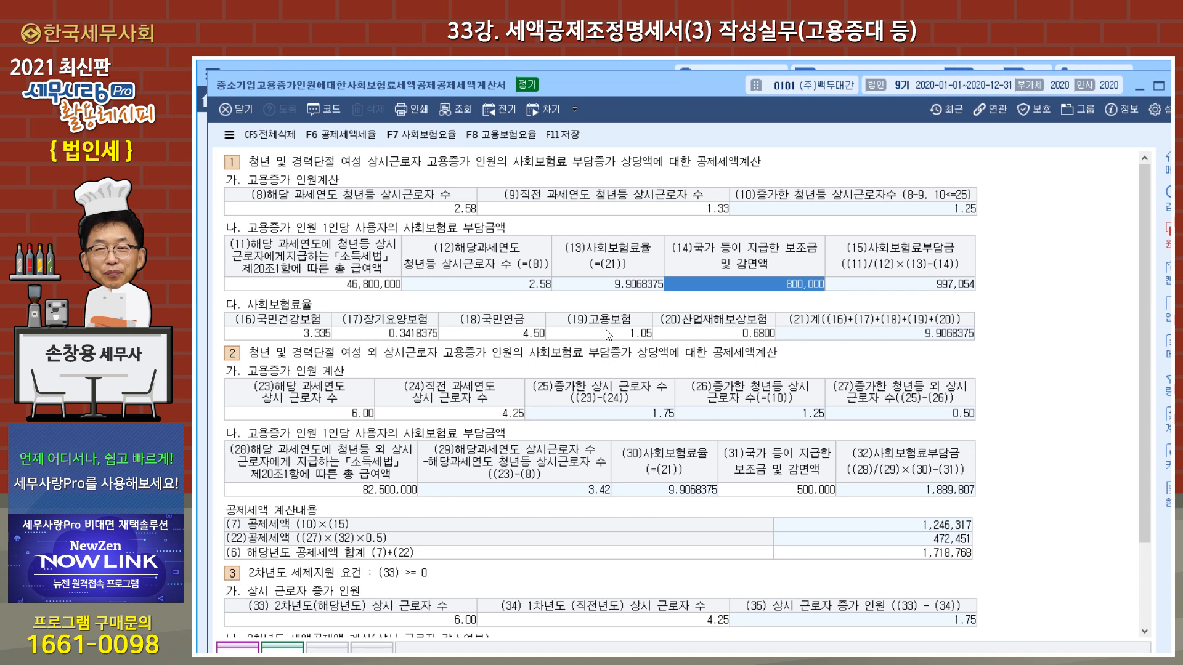
Examine the industrial accident rate (20), section 2's worker count, pay and subsidy fields, and the second-year credit amounts in section 3.
click(710, 340)
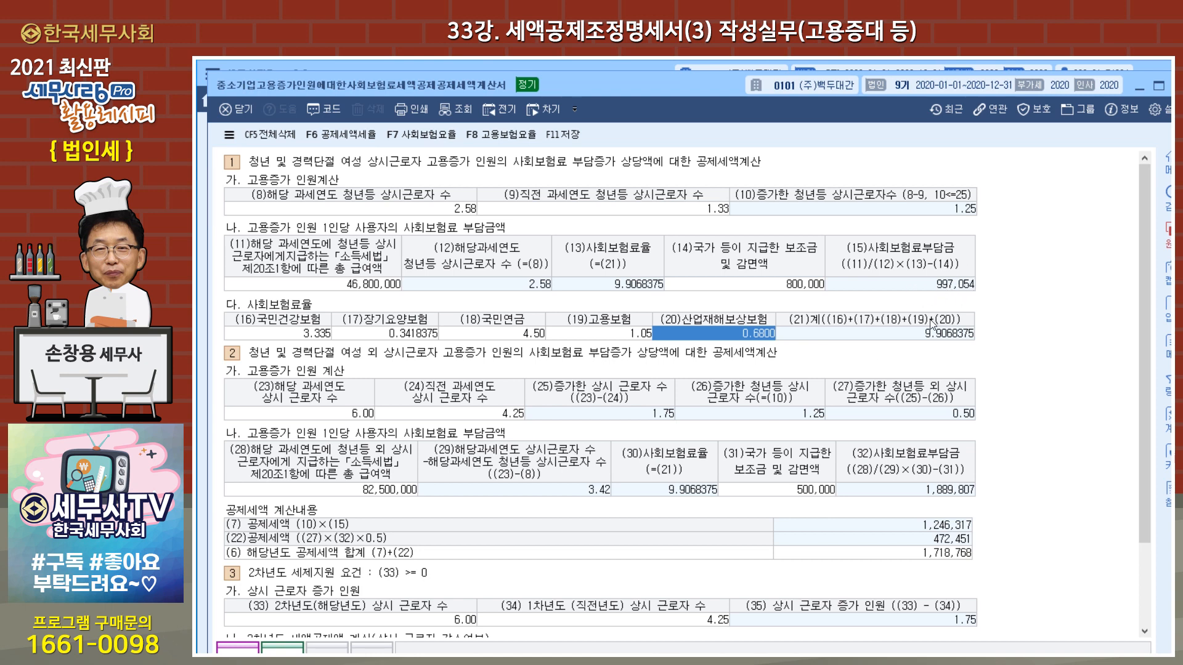
click(325, 416)
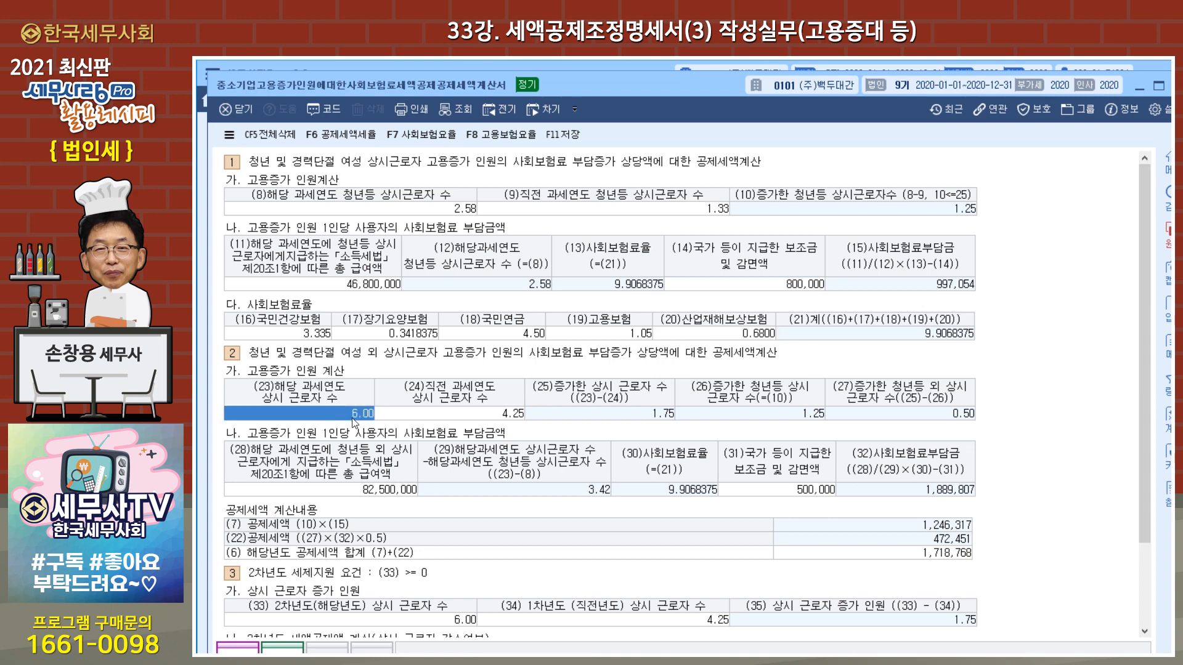
click(505, 417)
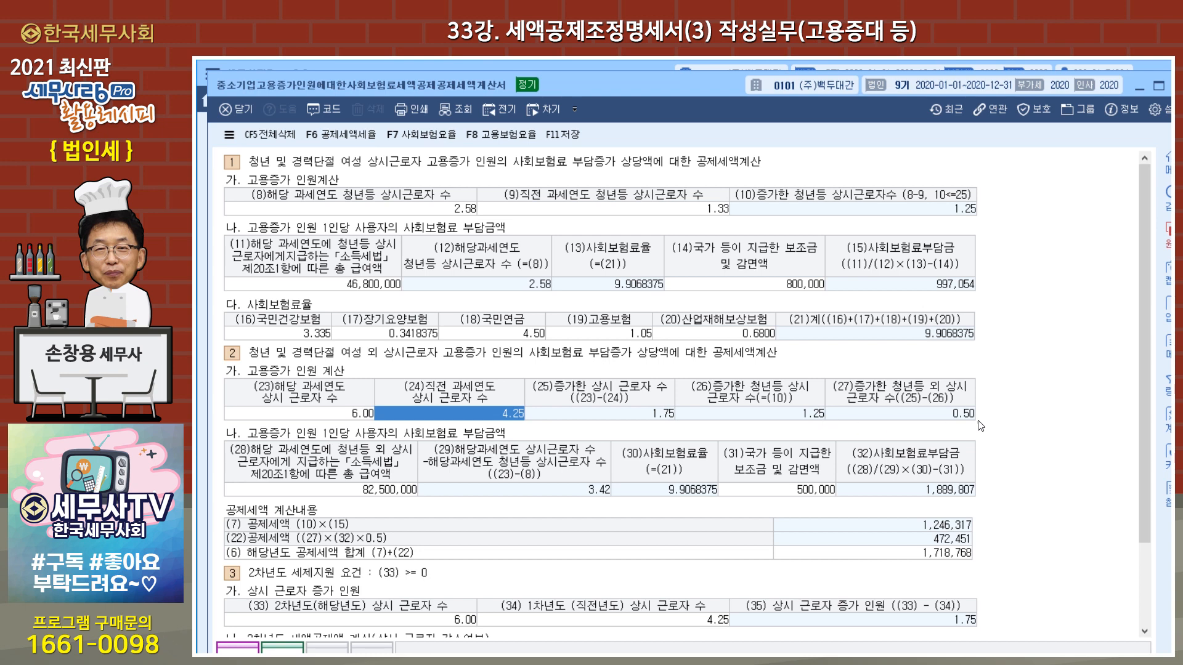
click(382, 493)
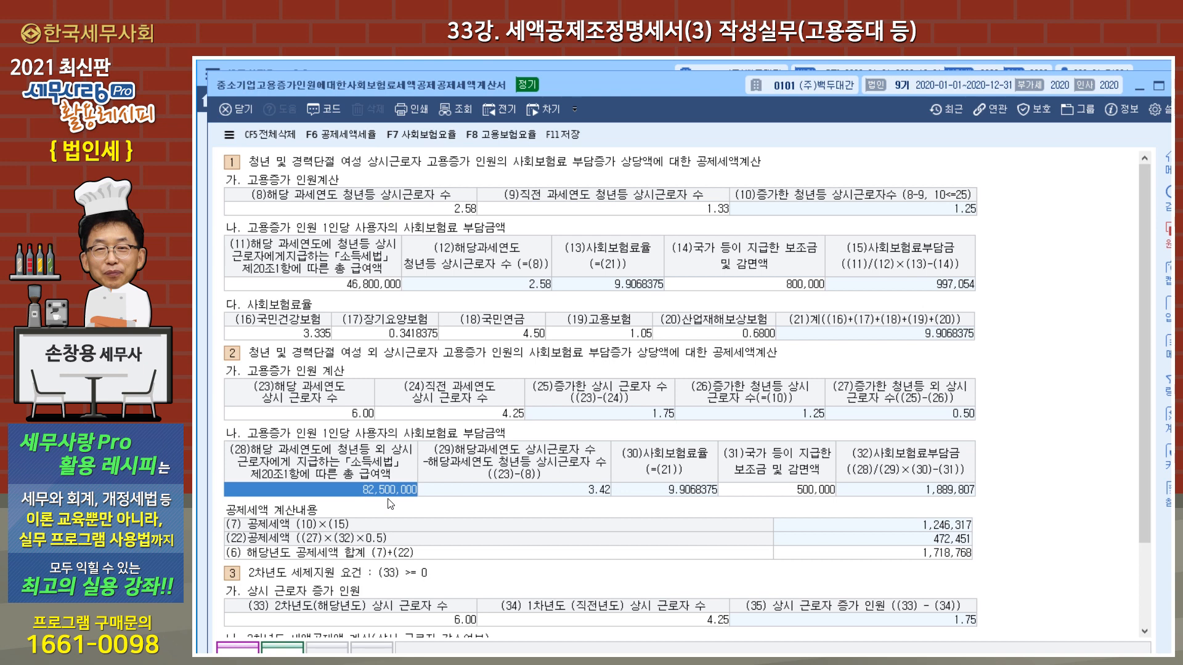
click(799, 489)
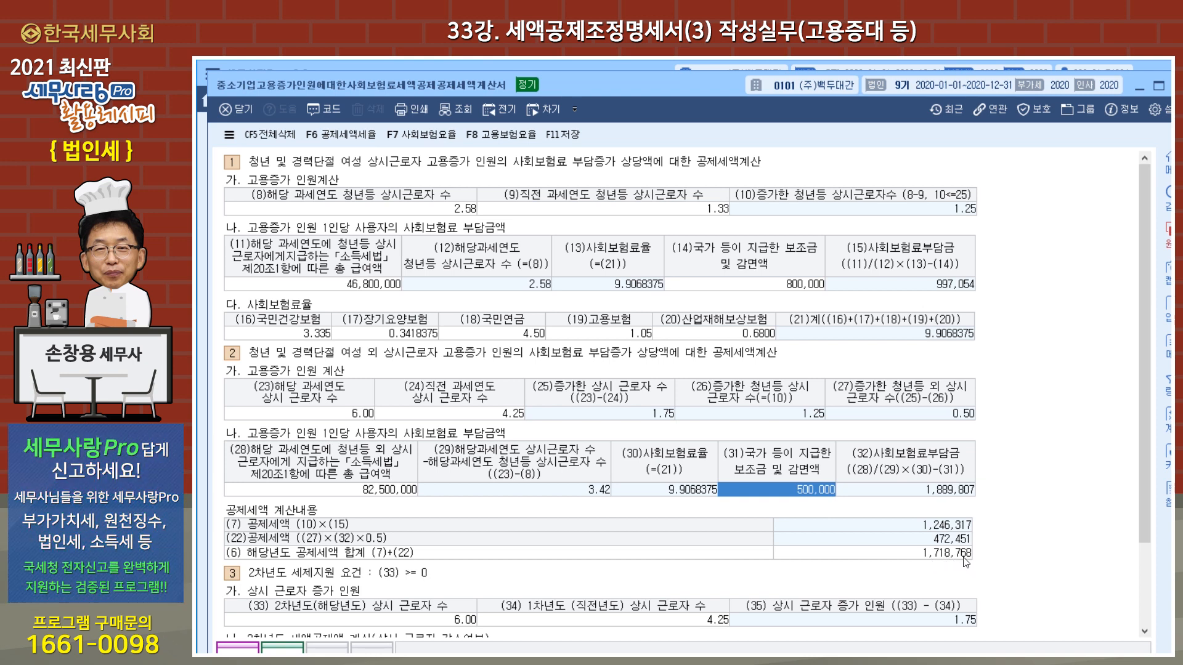
drag(1147, 468, 1138, 594)
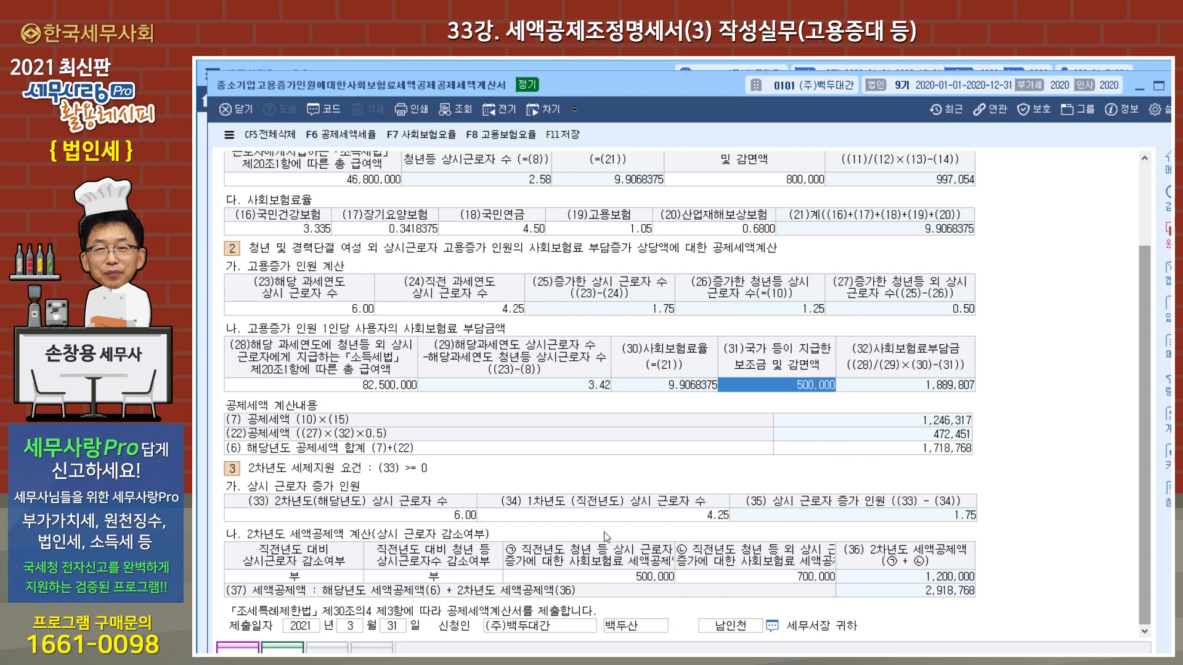
click(659, 578)
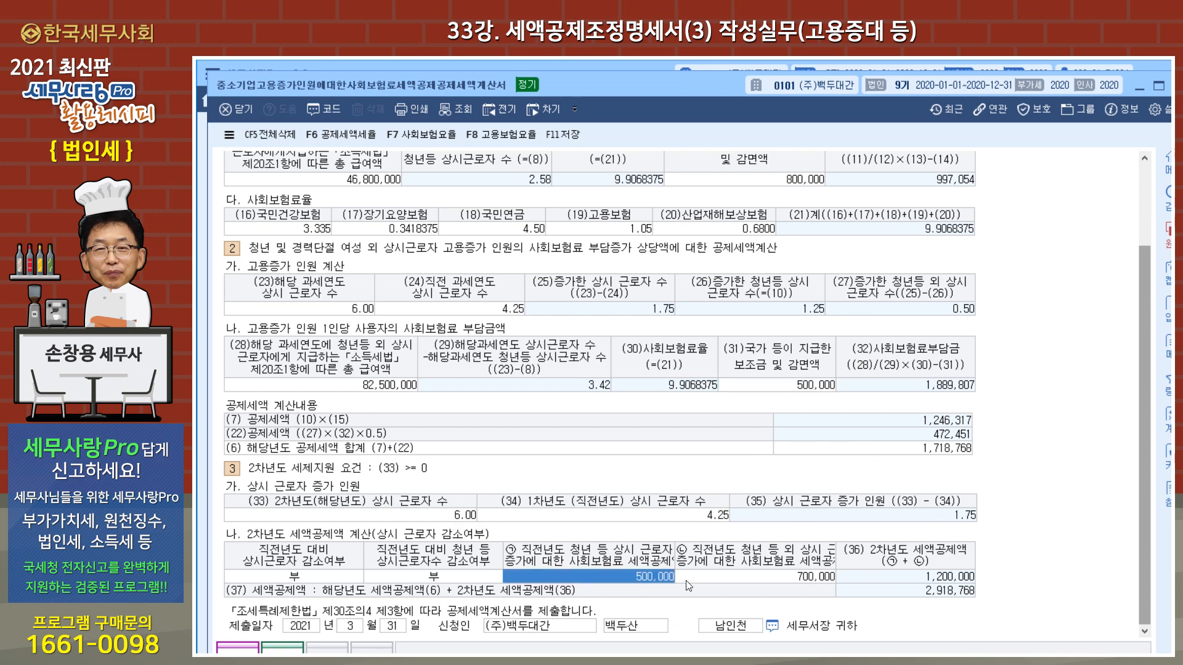
click(815, 581)
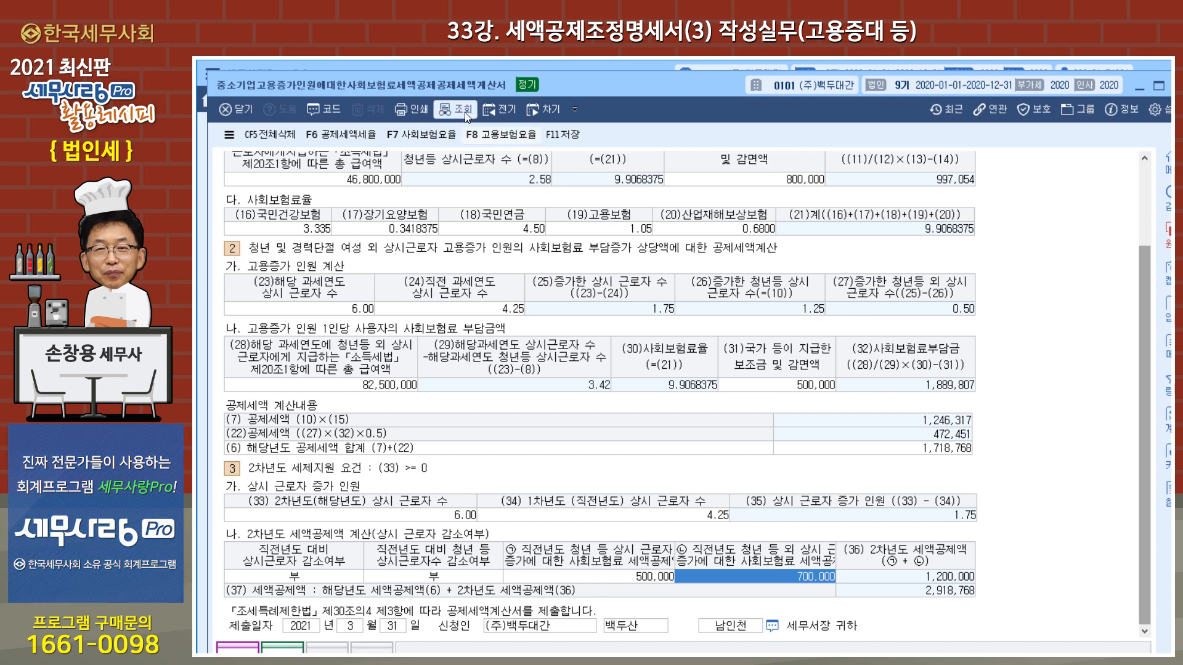
Close the social insurance tax credit calculation form and return to the corporate tax credit and reduction form list.
double_click(659, 88)
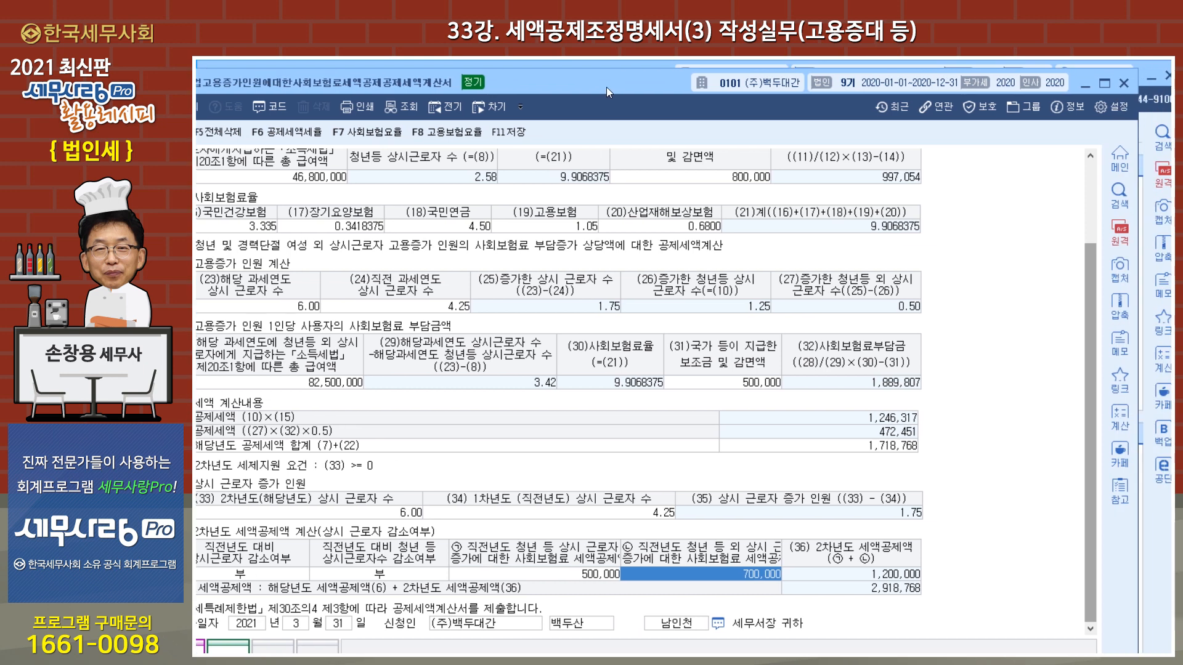
click(1122, 83)
click(584, 432)
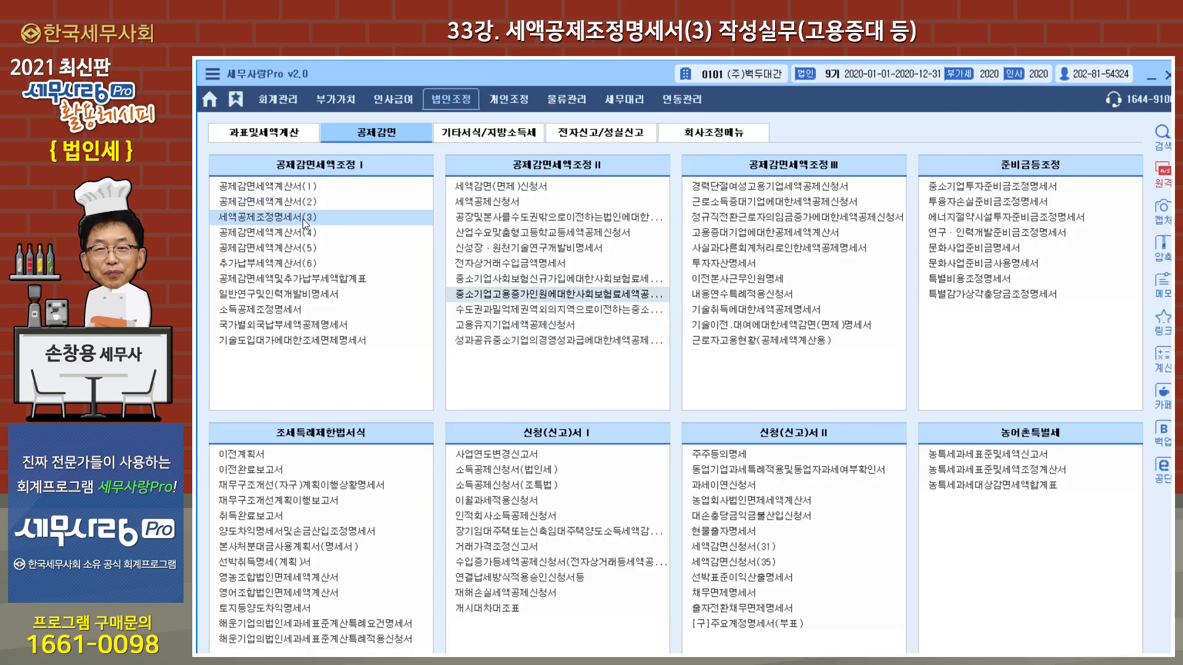
Open 세액공제조정명세서(3), load the credit data from the individual forms, and check the 중소기업 고용증가 인원 social insurance credit row.
click(276, 219)
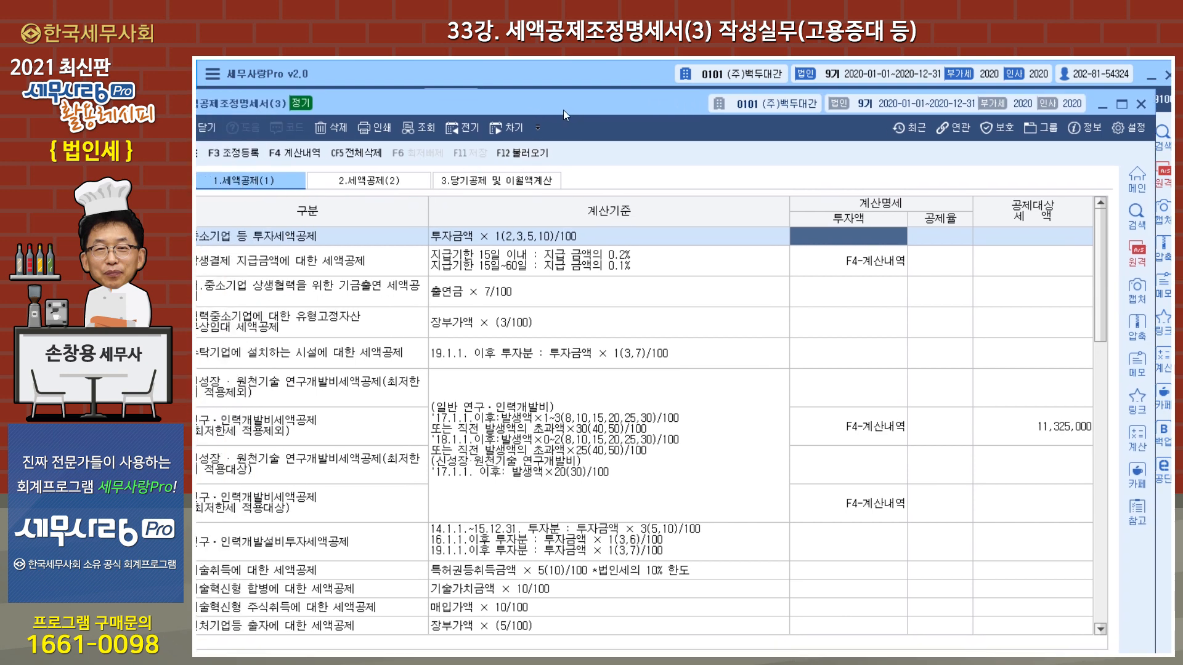
click(557, 150)
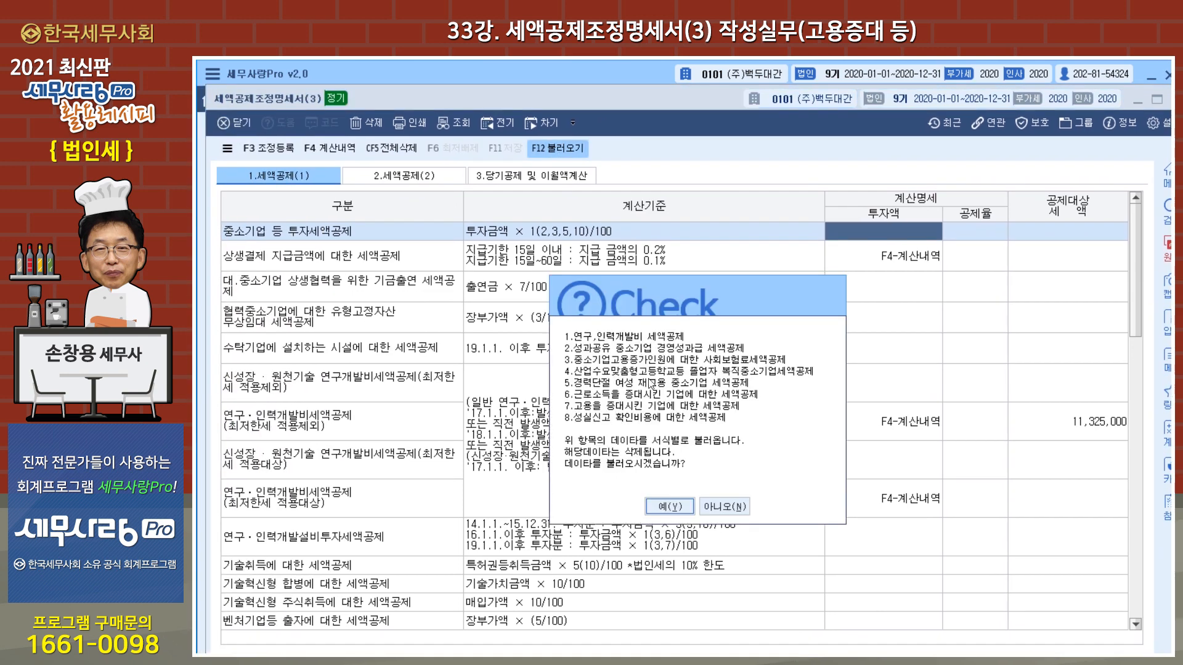
click(665, 510)
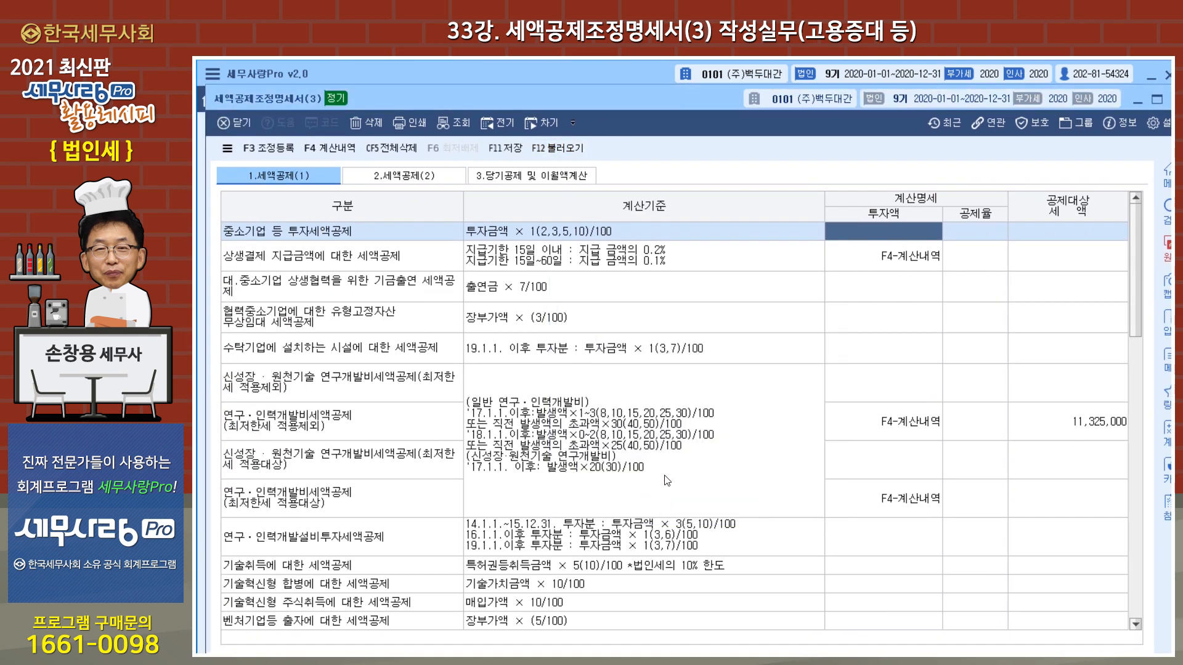
scroll(669, 478, down, 10)
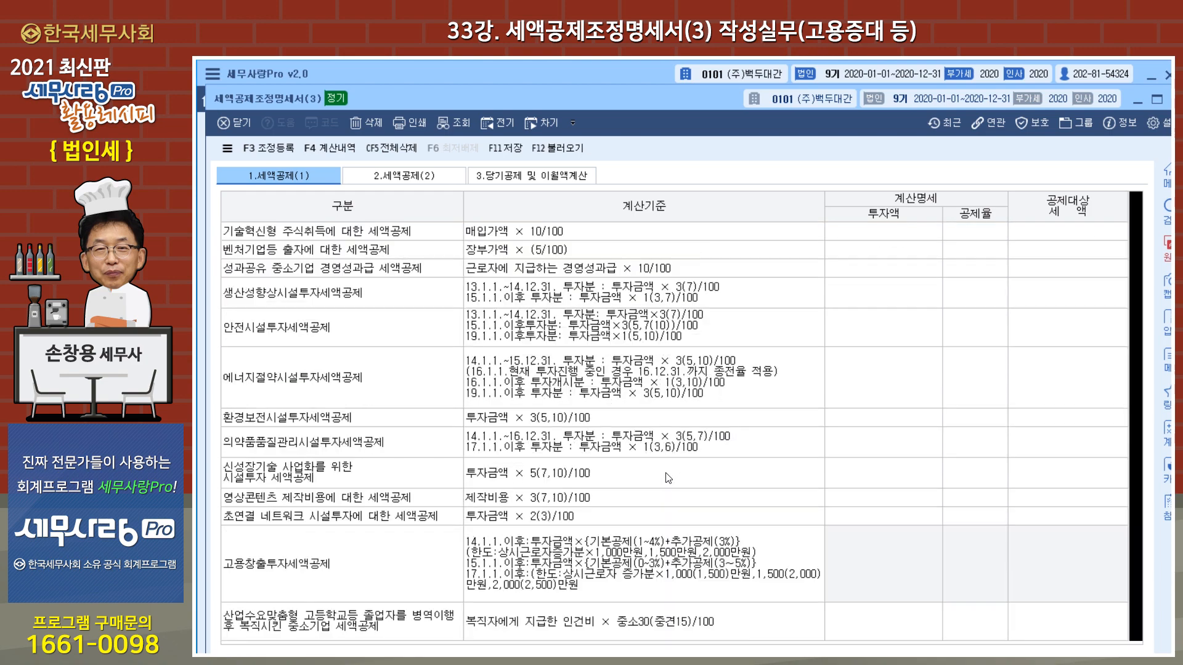
scroll(624, 531, down, 5)
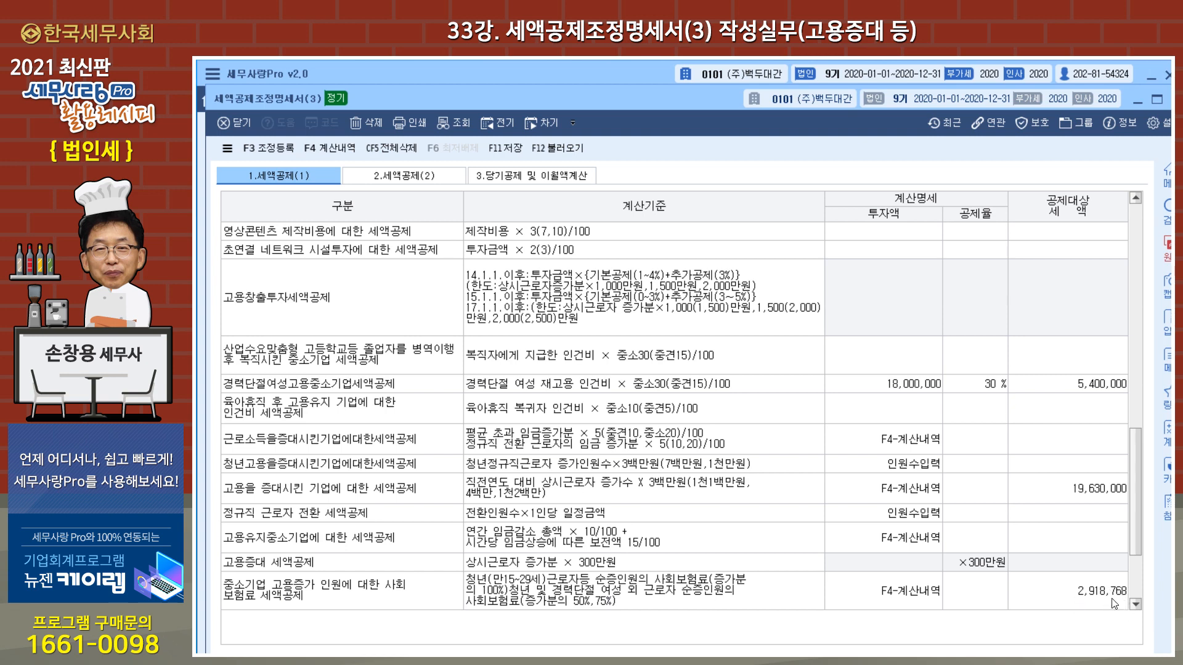
Check the 중소기업 고용증가 인원 entry's year and current-period amounts under 당기공제 및 이월액계산, then save and close the statement.
click(526, 180)
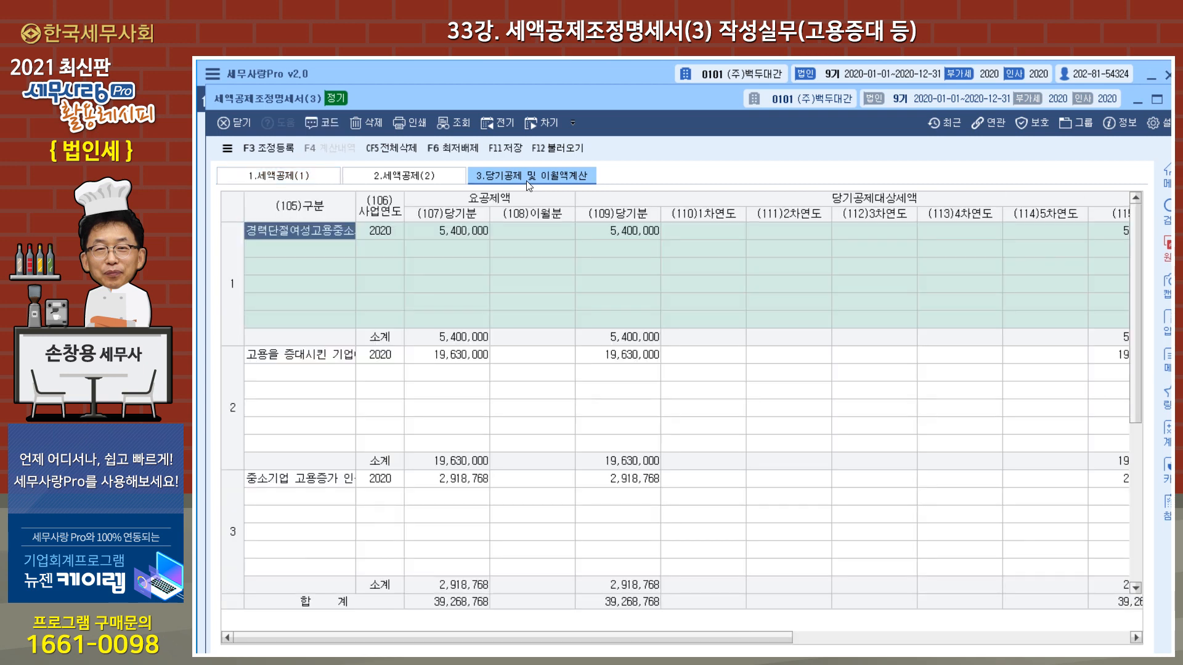
click(289, 484)
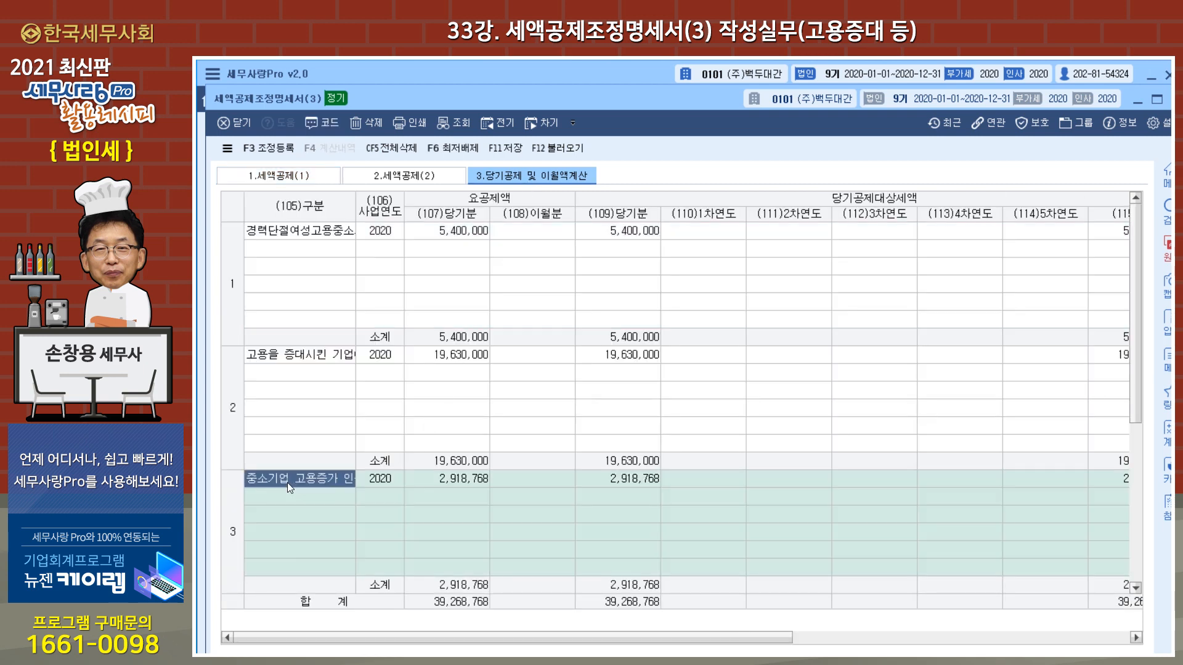
click(382, 482)
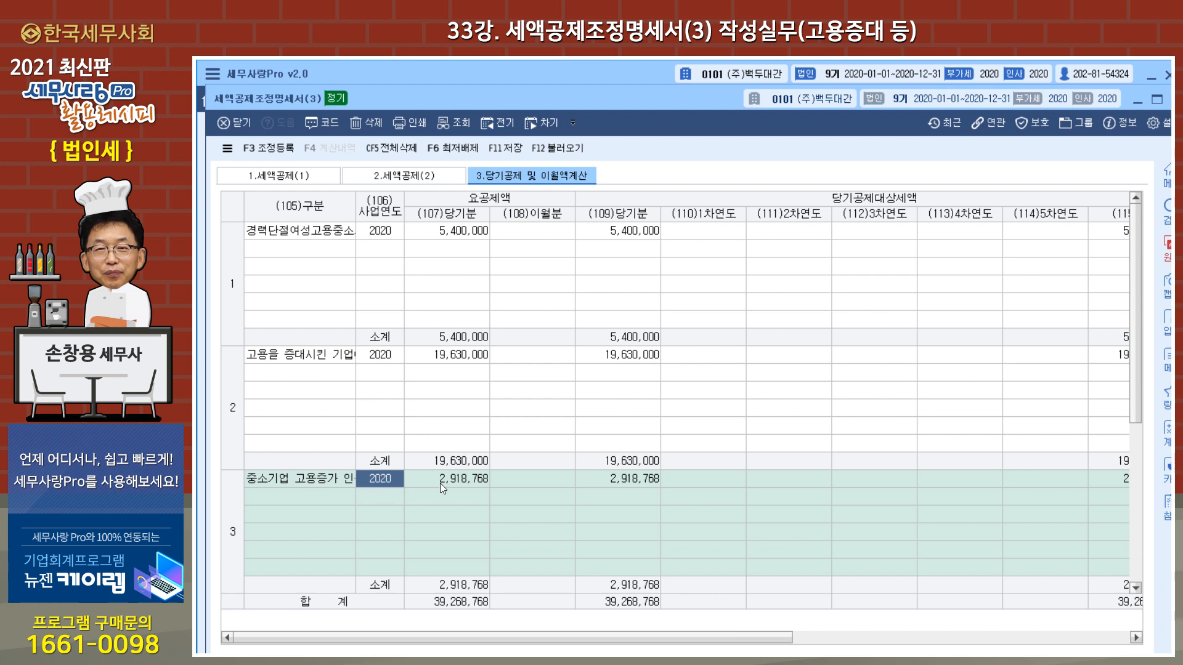
click(452, 481)
click(628, 482)
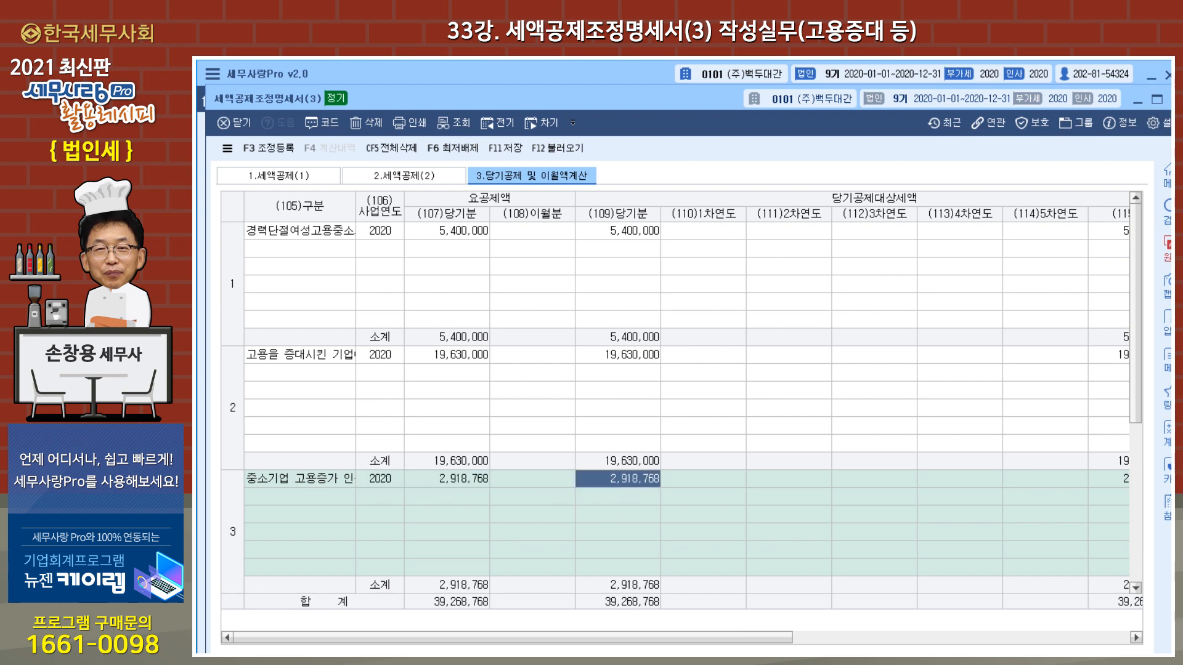
click(1176, 98)
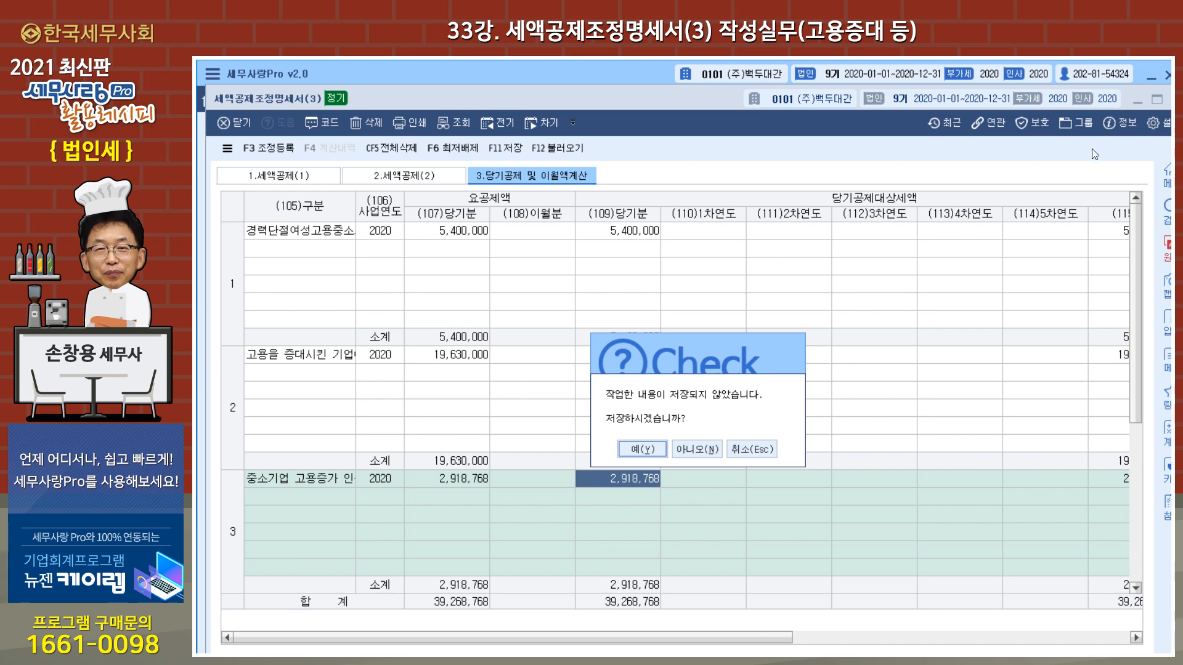
click(655, 455)
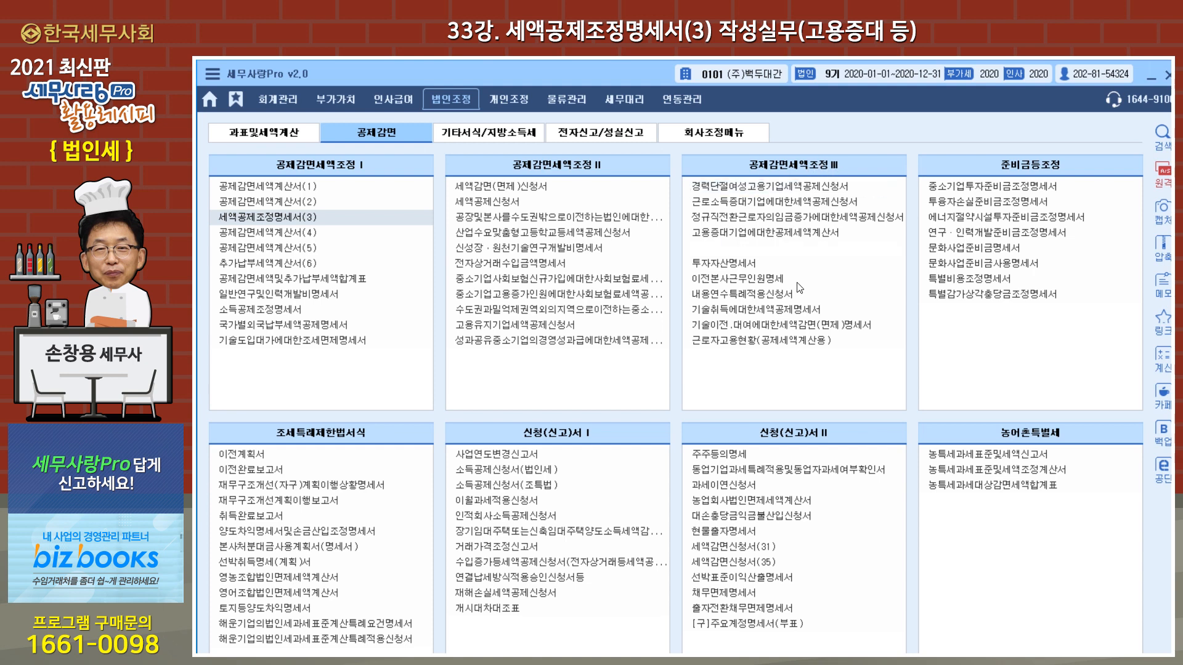
Open 근로자고용현황(공제세액계산용), review the 서식별(참고사항) worker counts for each credit form, and close it.
click(736, 345)
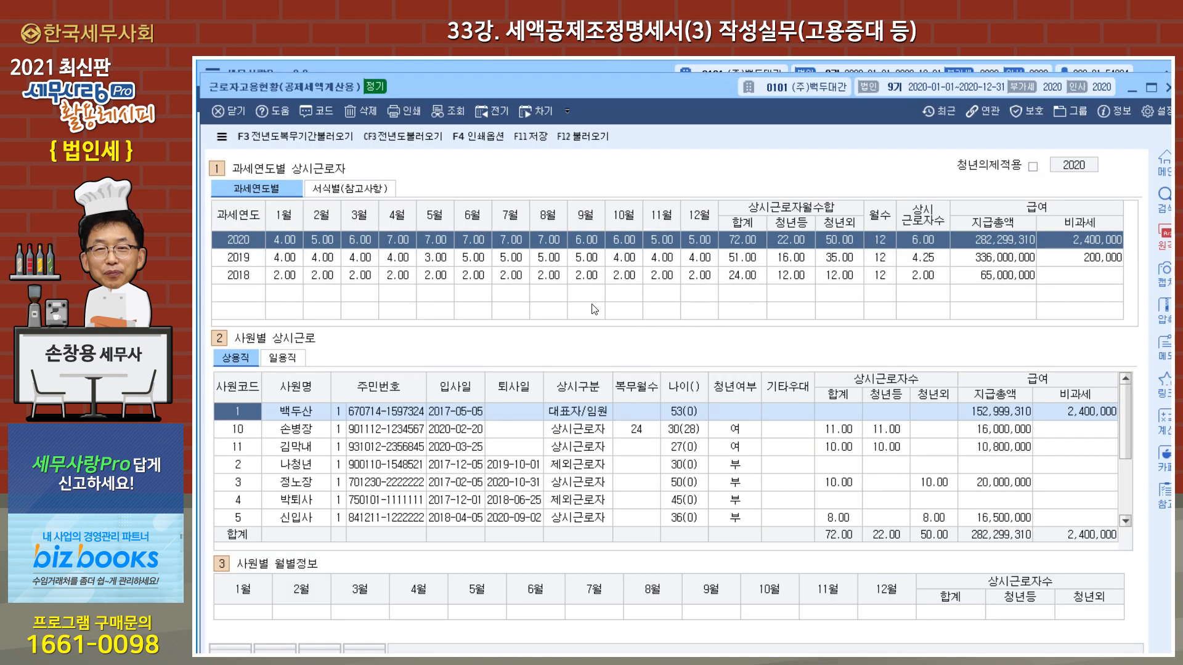
click(363, 190)
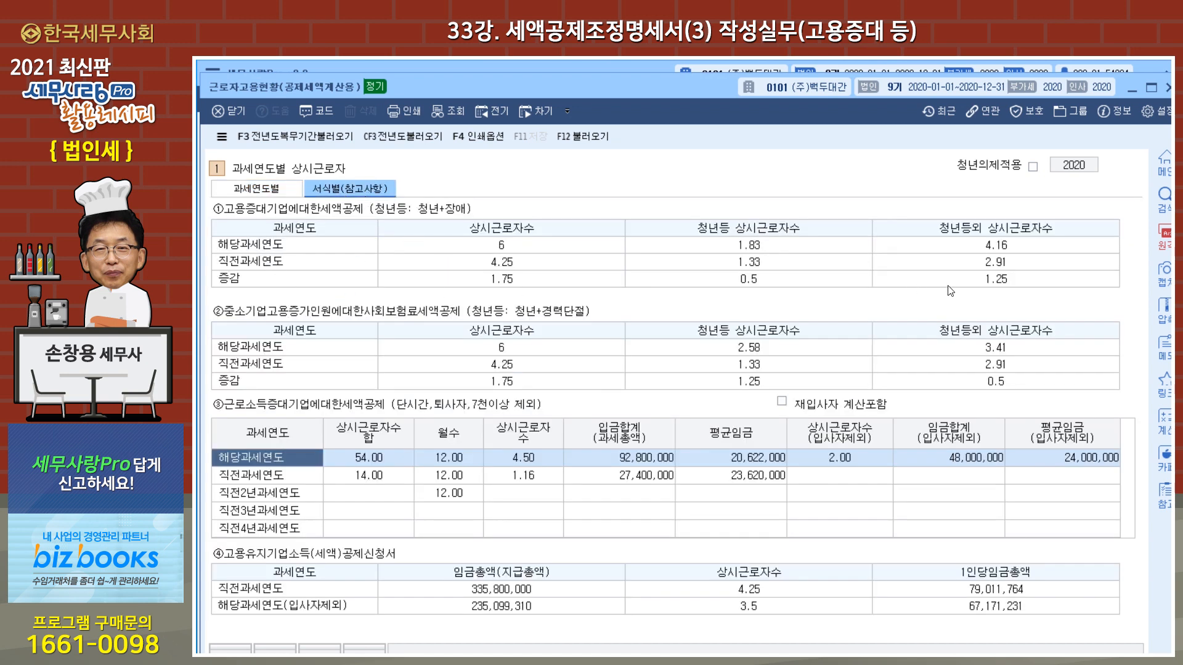
click(1167, 91)
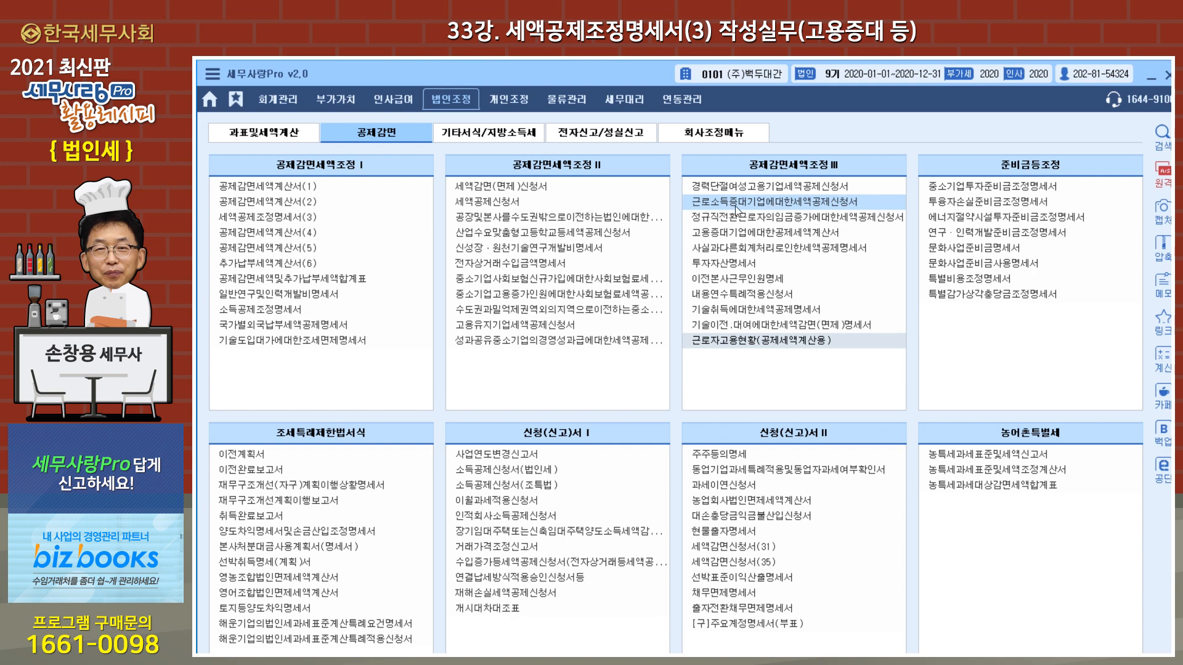
Open 고용증대기업에대한공제세액계산서 and review the worker increases under 1차년도 세제지원 요건 and the 1차년도 세액공제액 계산 amounts.
click(735, 238)
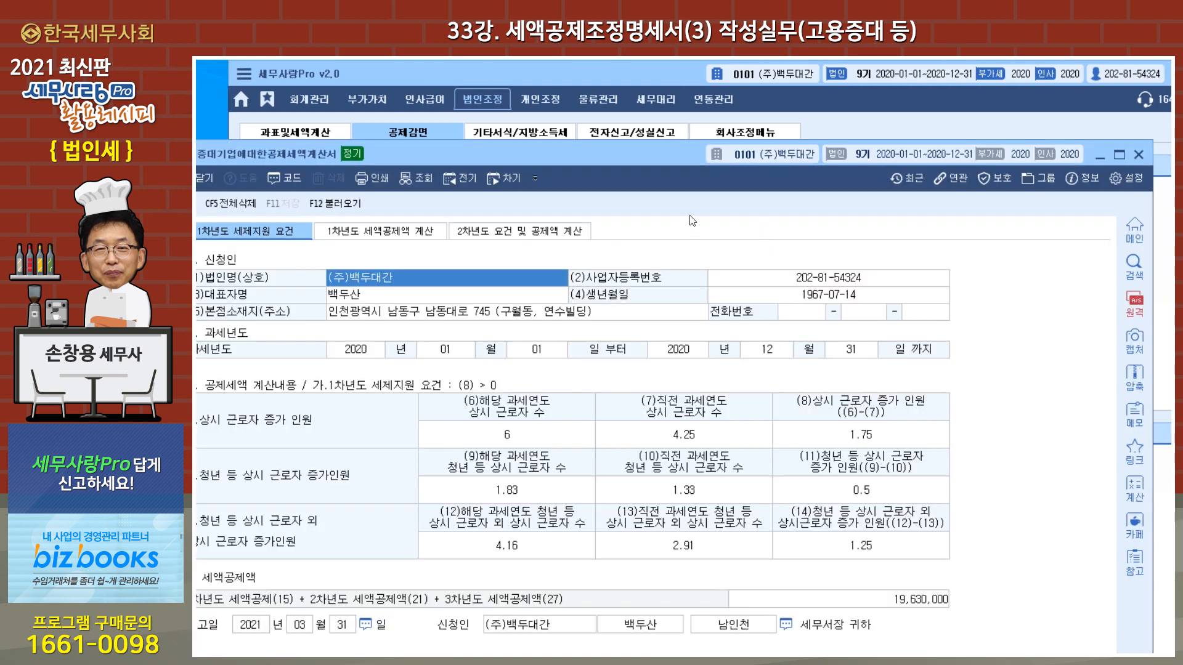
drag(660, 164, 688, 112)
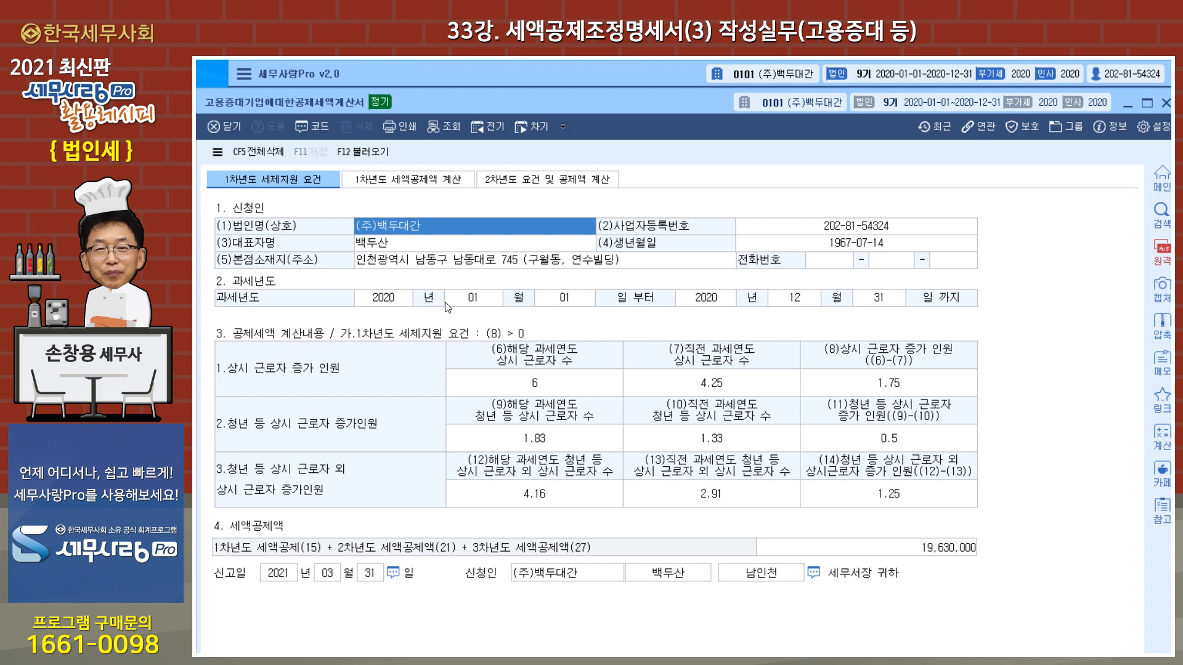
click(529, 389)
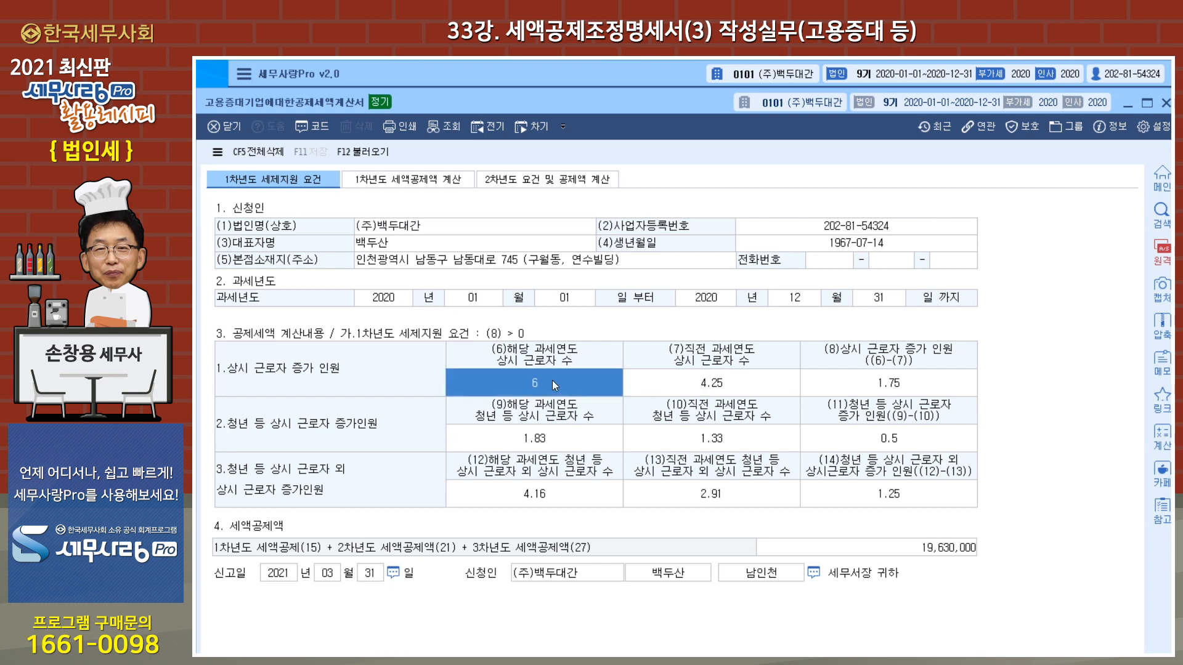
click(722, 393)
click(918, 393)
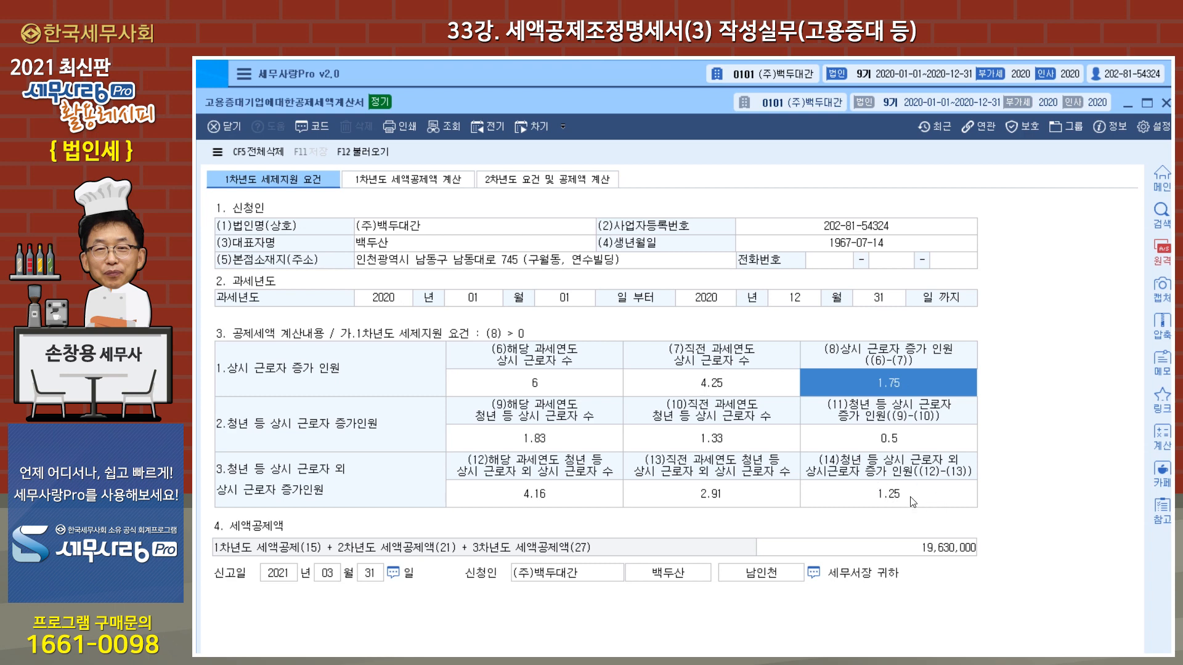
click(415, 179)
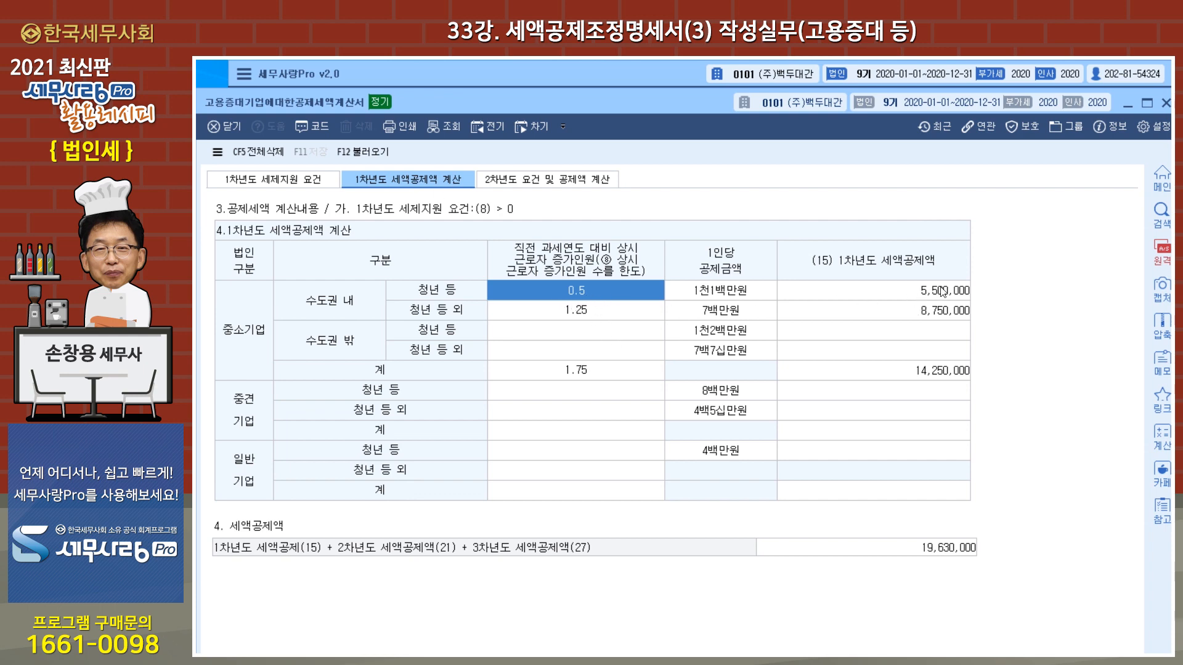
click(600, 317)
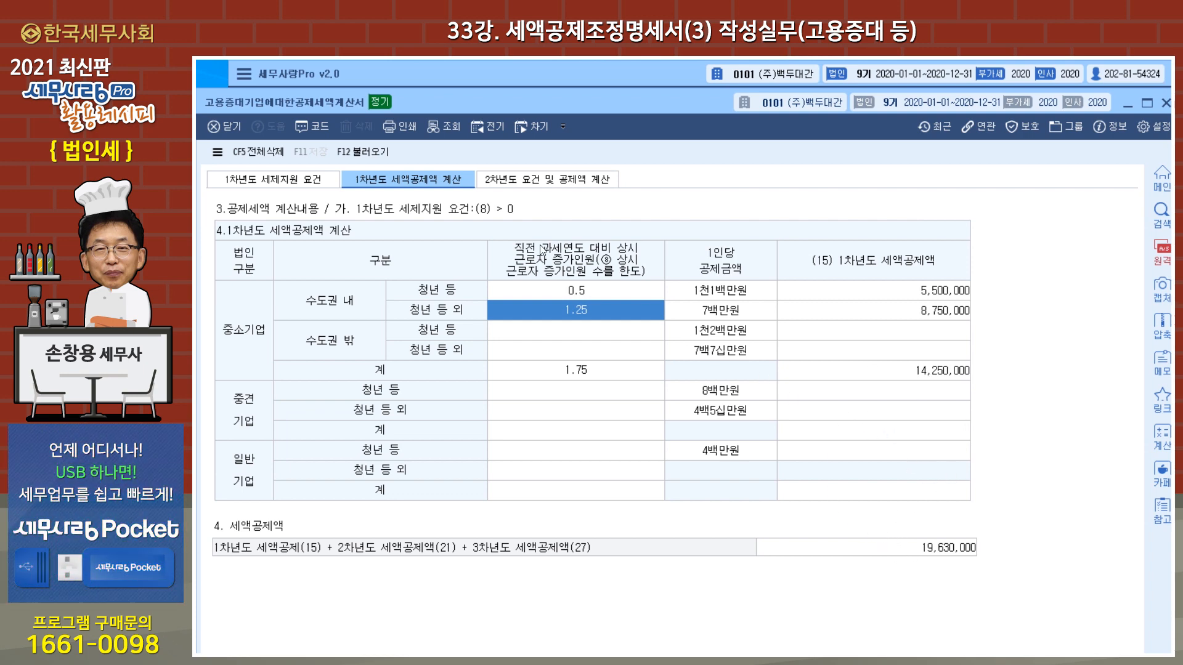
Review the second-year requirements, the two worker-decrease answers and credit amount (19) under 2차년도 요건 및 공제액 계산, then close the form.
click(541, 180)
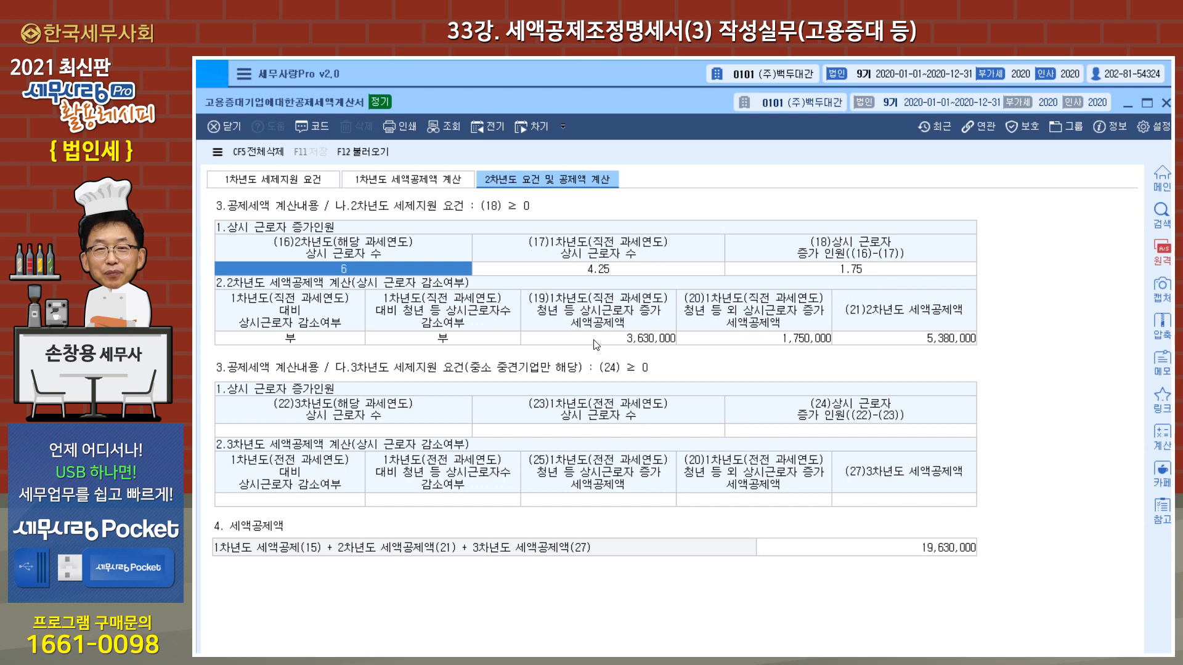
click(291, 342)
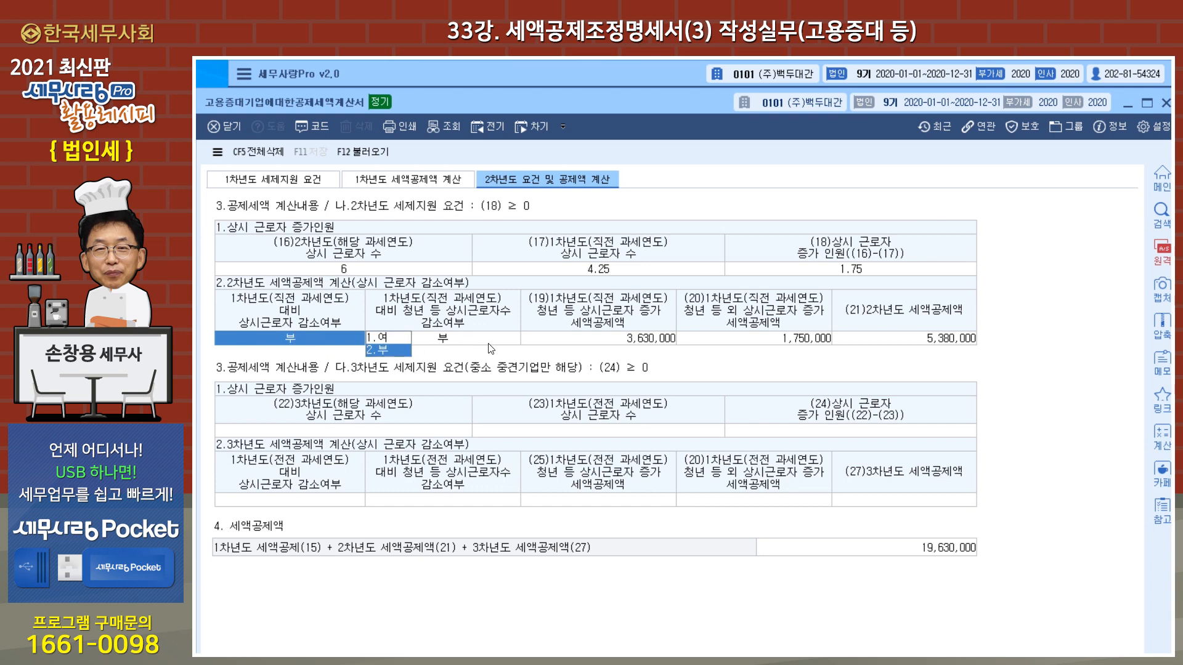
click(489, 342)
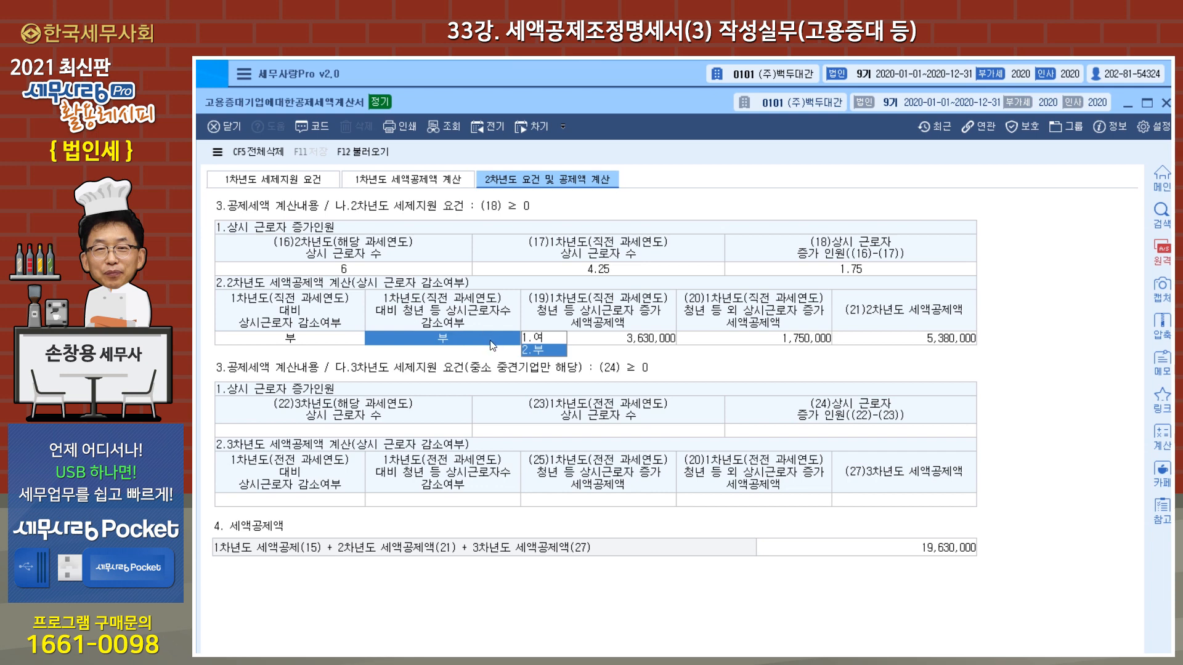
click(611, 345)
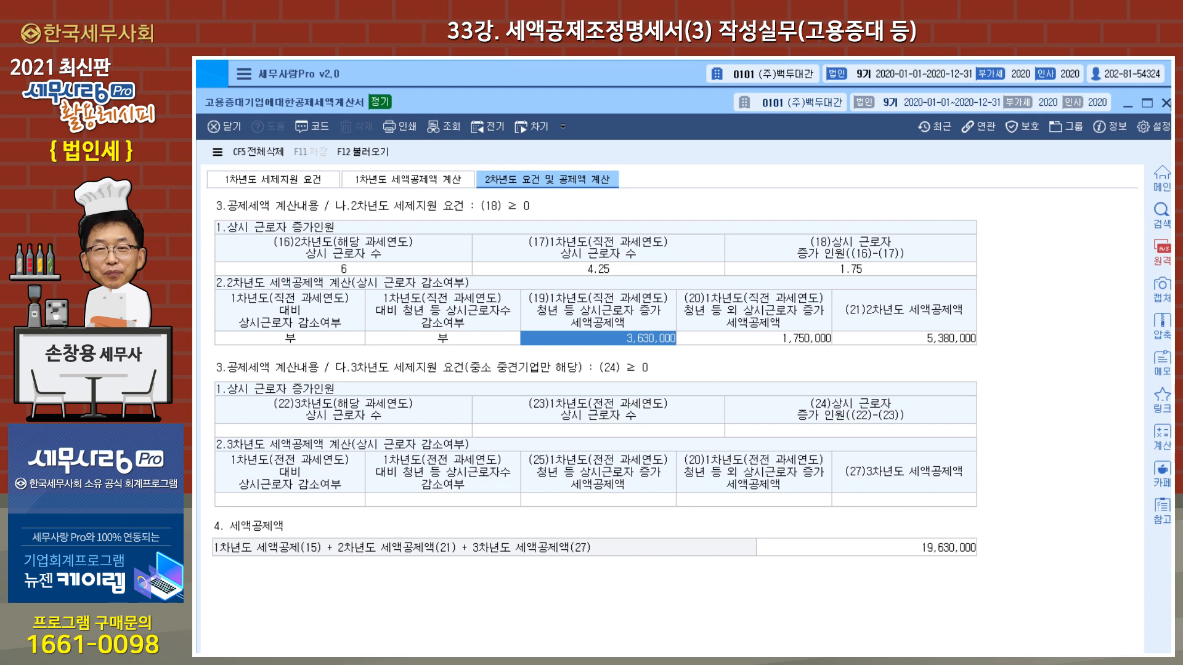
click(1165, 104)
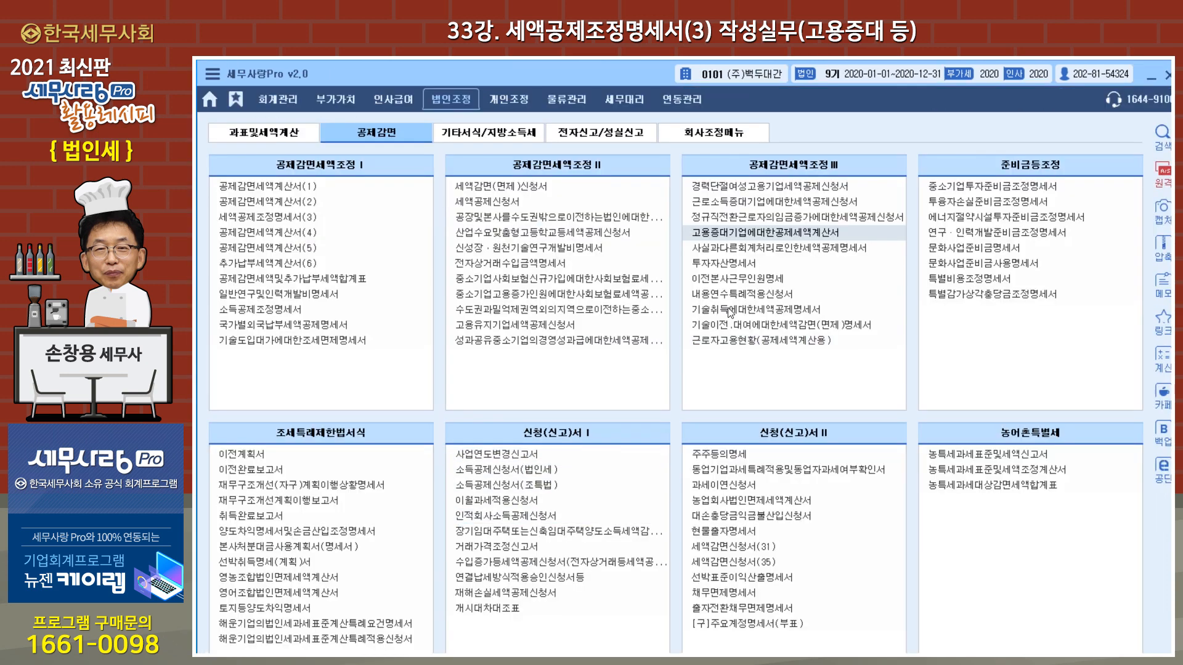
Reopen 세액공제조정명세서(3), reload the credit data from the forms, and check the 고용을 증대시킨 기업 credit row.
click(291, 218)
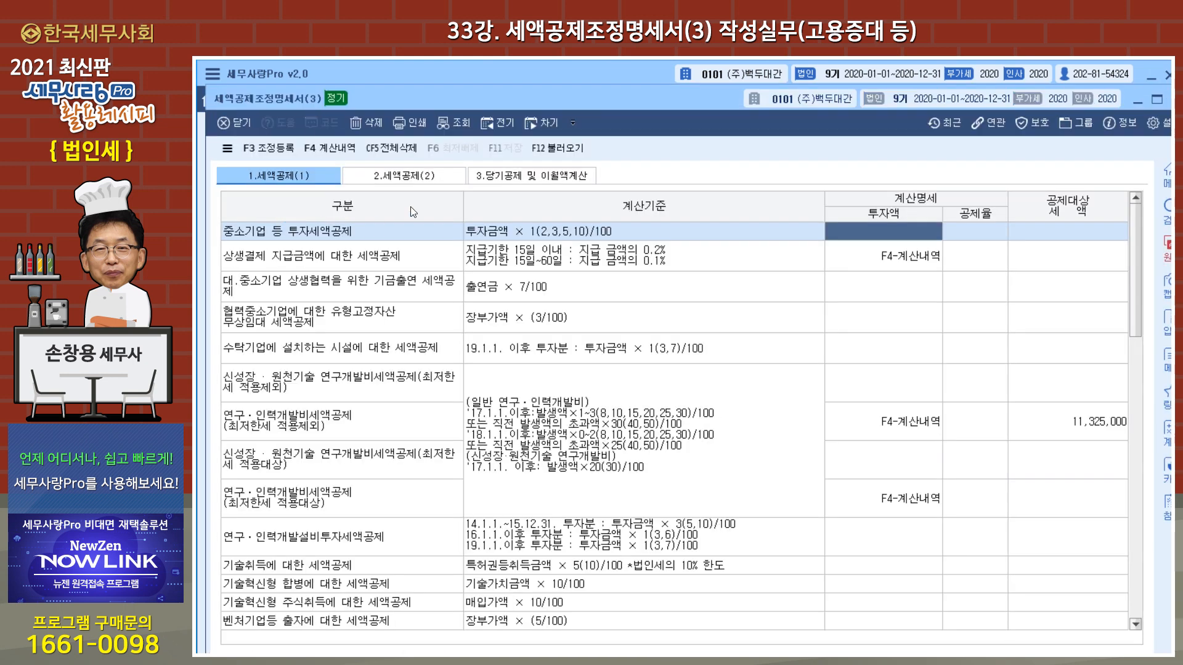
drag(542, 98, 555, 86)
click(571, 136)
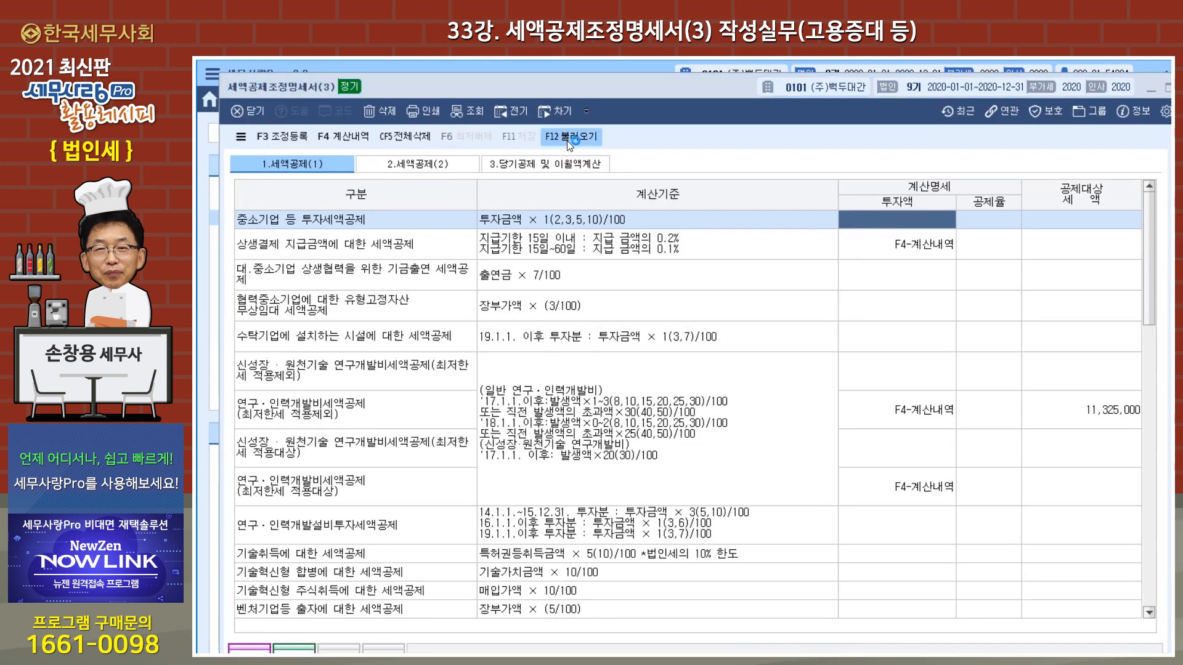
click(665, 493)
drag(1145, 287, 1153, 518)
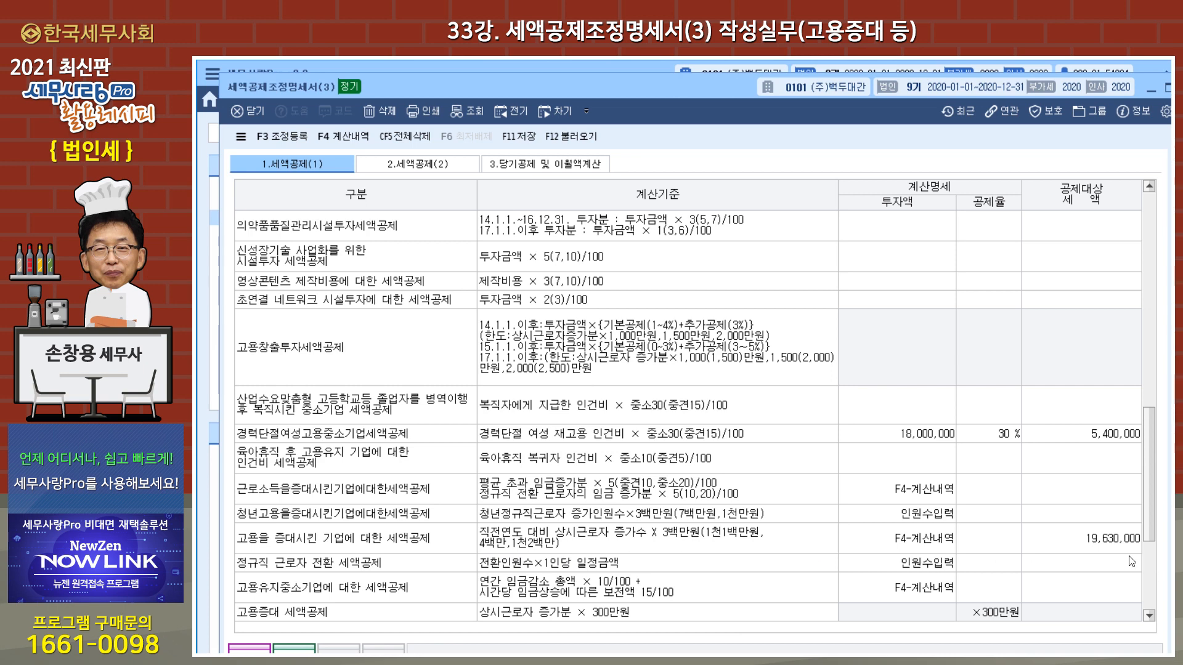
Check the 고용을 증대시킨 기업 entry under 당기공제 및 이월액계산, then save and close the statement.
click(518, 165)
click(314, 348)
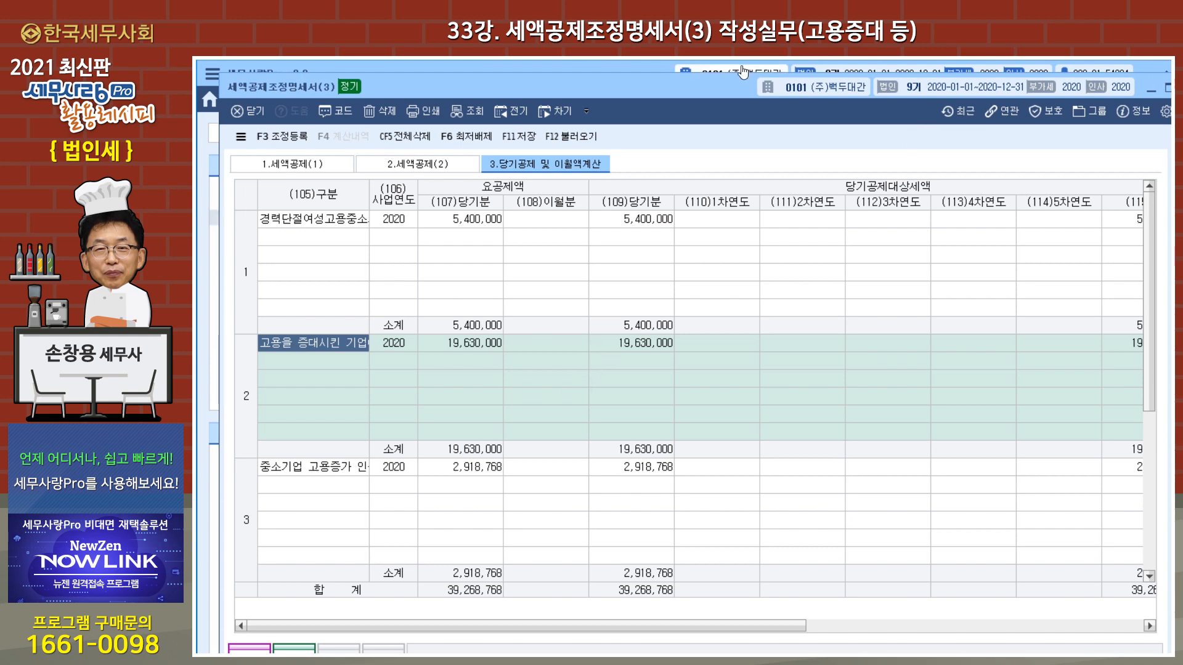
double_click(706, 85)
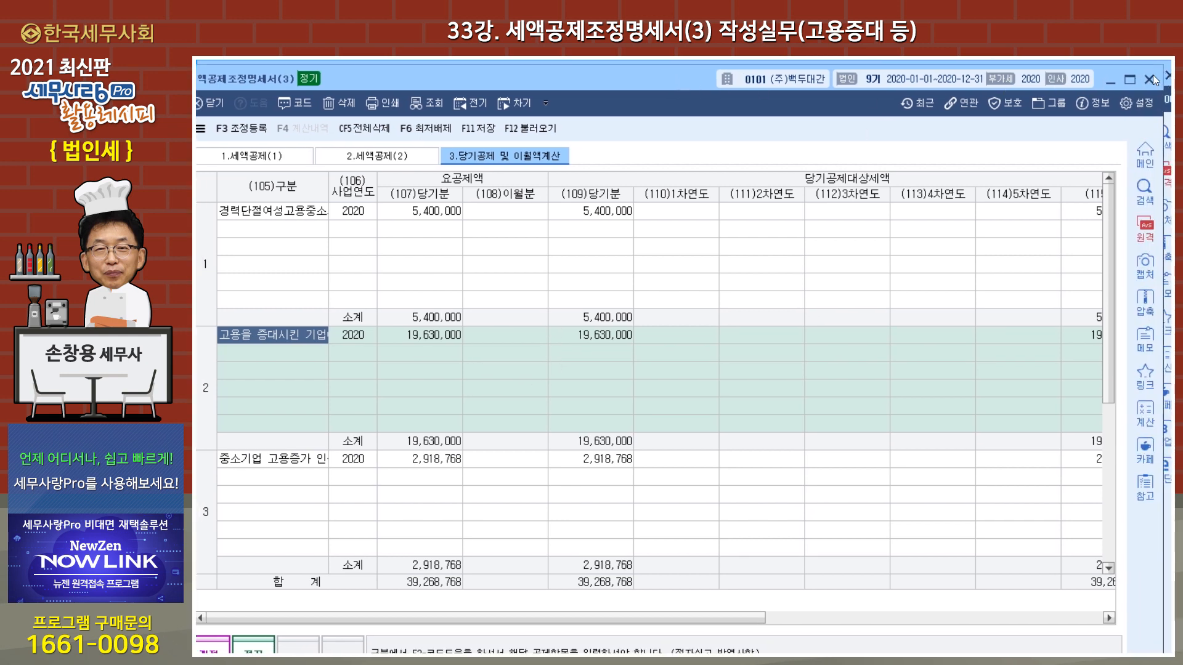
click(1148, 79)
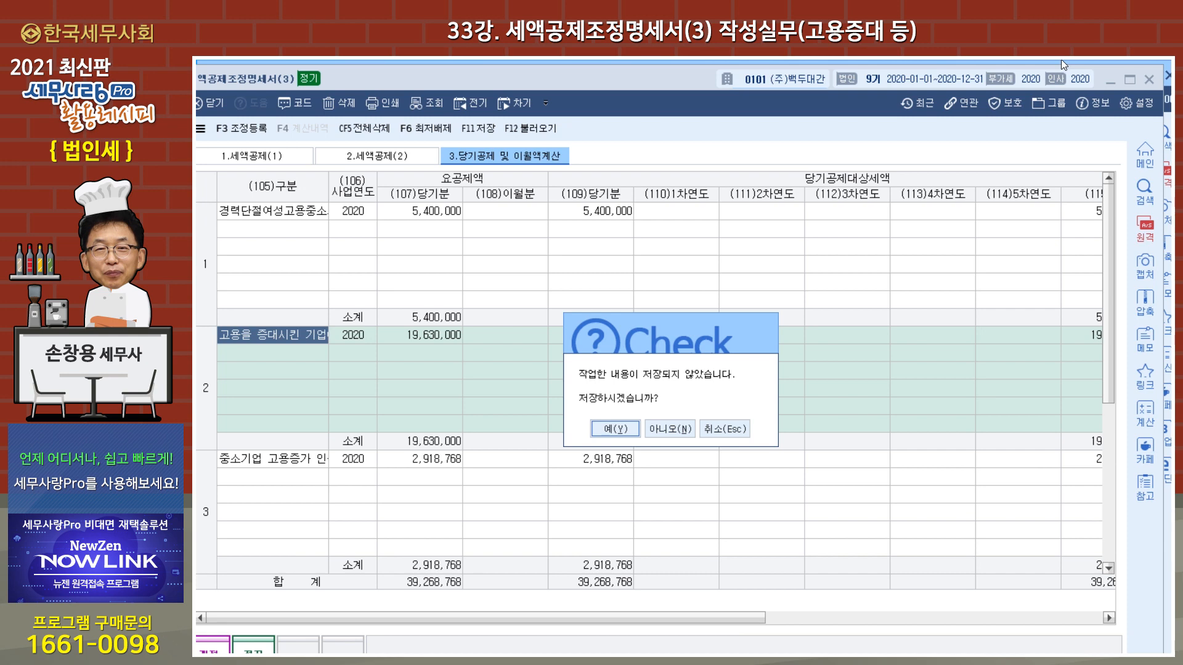
click(616, 430)
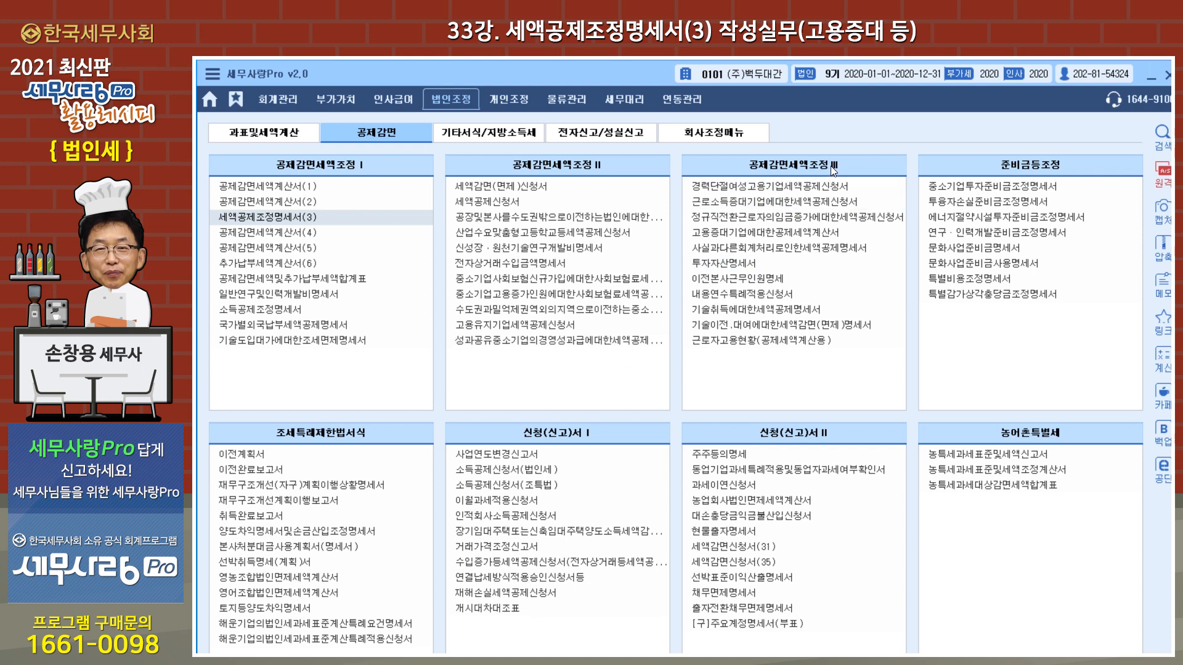
Open 경력단절여성고용기업세액공제신청서, review the rehired woman's eligibility answers, employment dates and labor cost (인건비 지급액), then close the form.
click(759, 192)
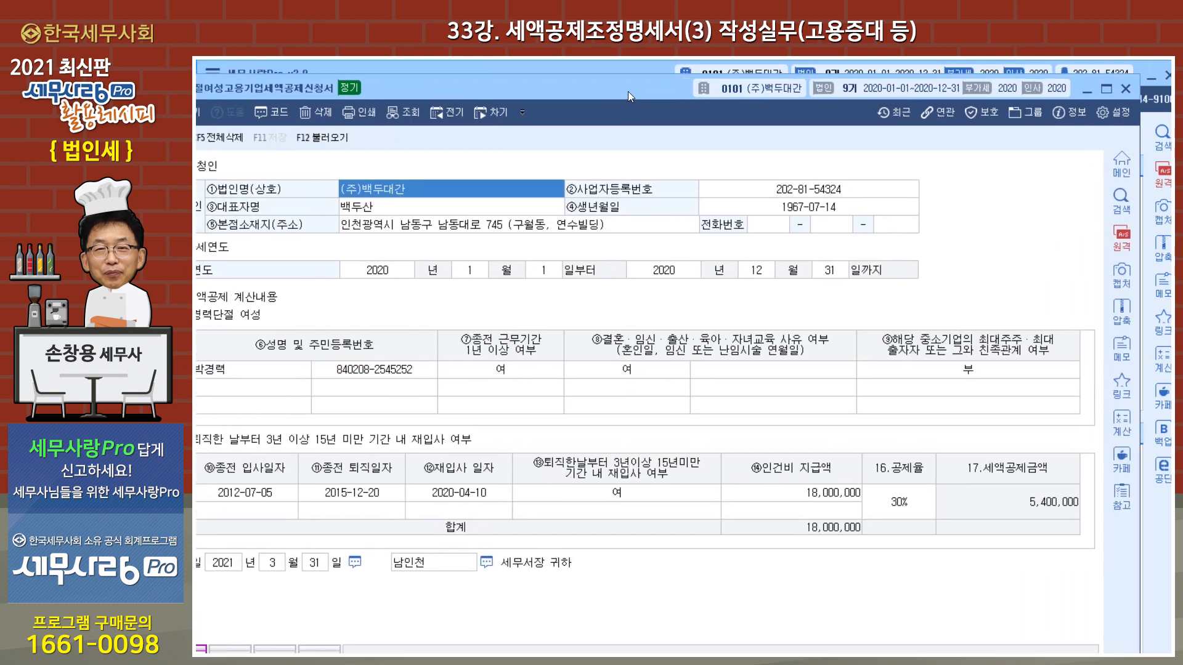
click(299, 369)
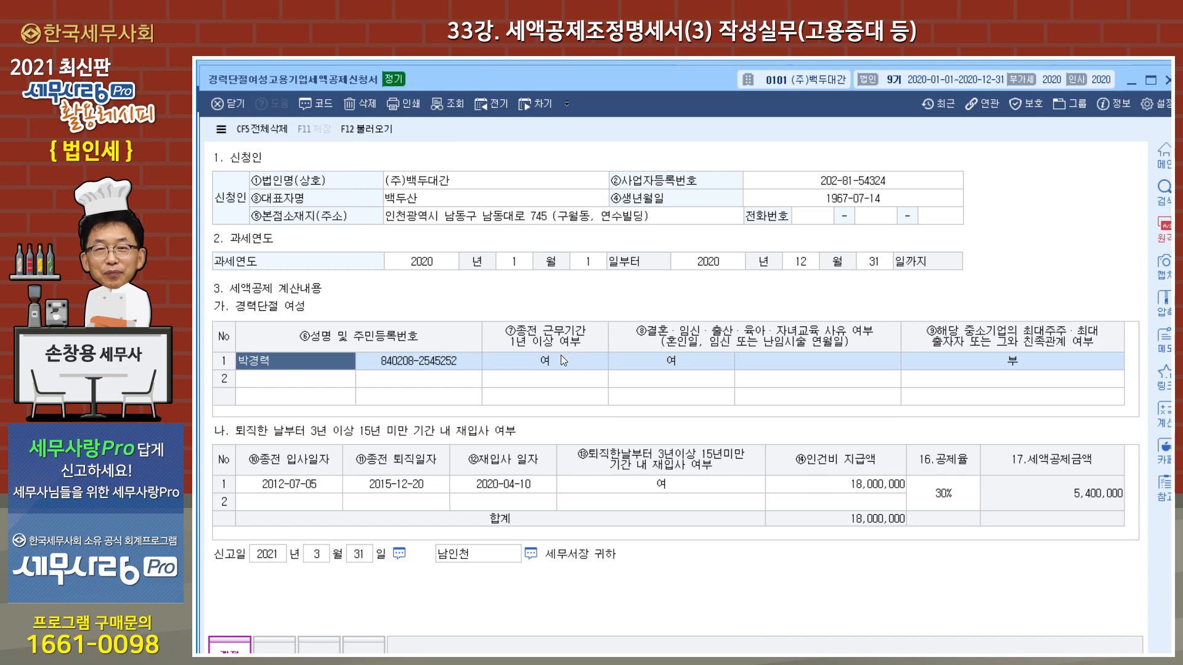
click(703, 368)
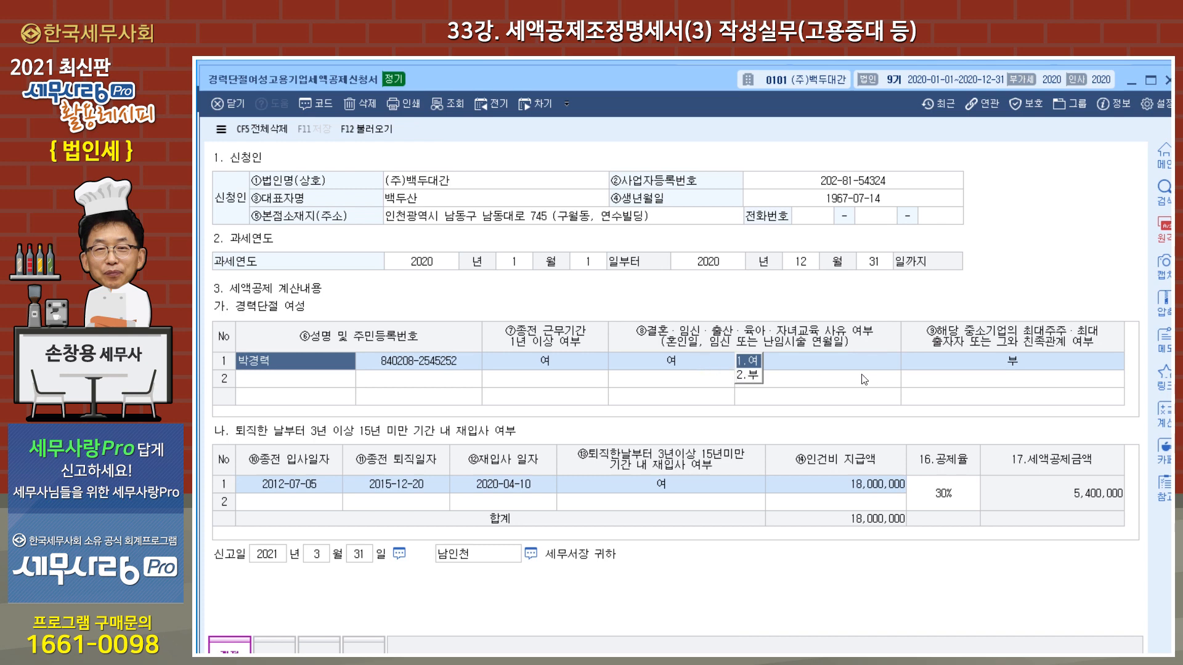
click(991, 368)
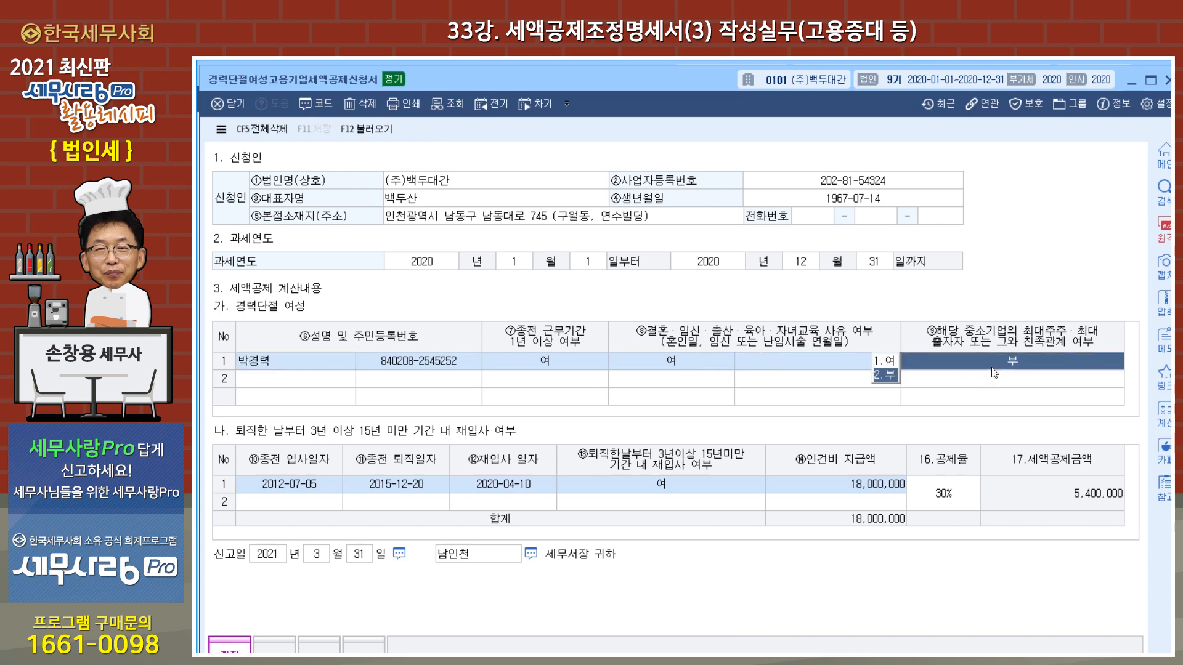
click(303, 489)
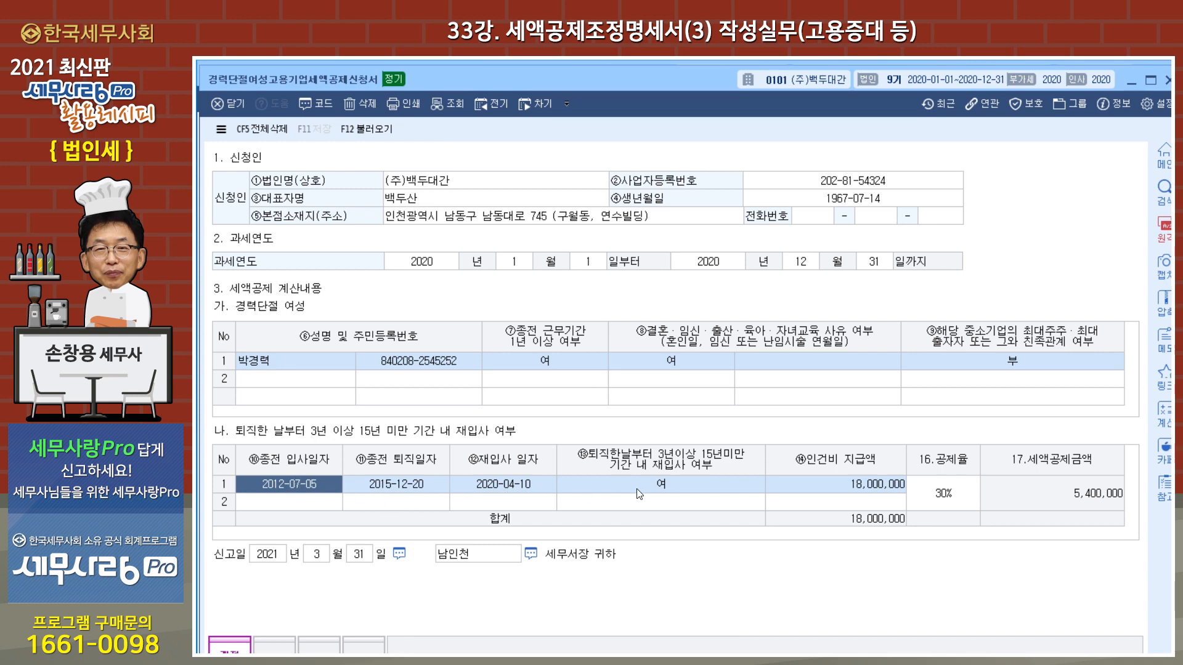
click(865, 493)
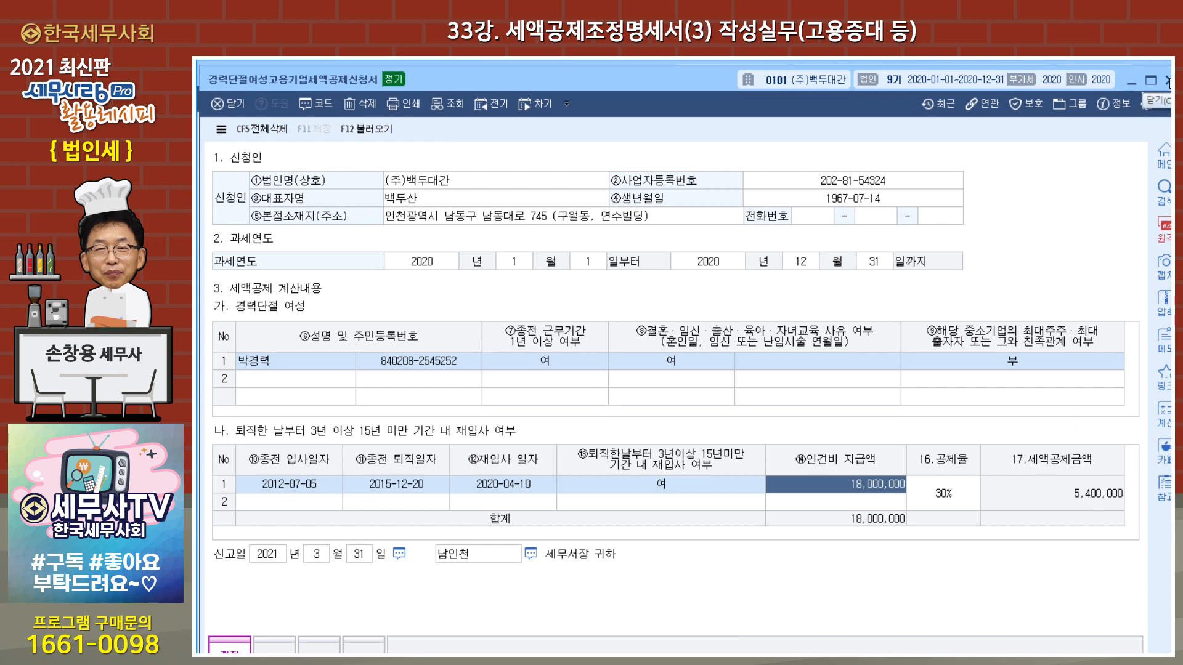
click(1165, 80)
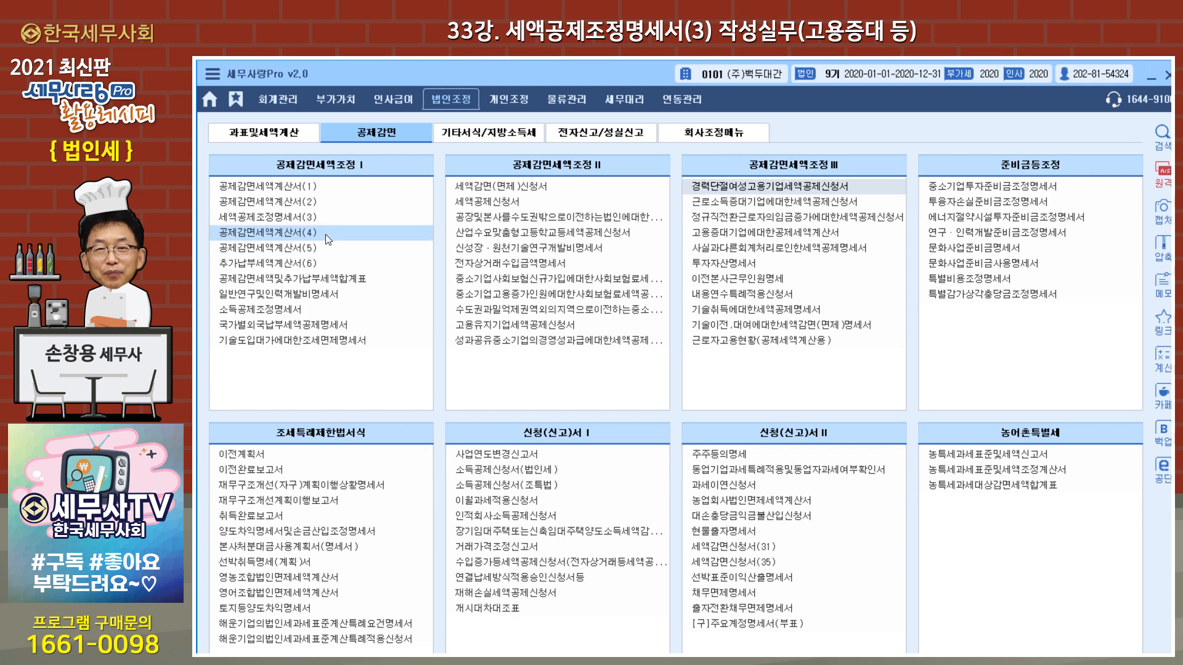
Reopen 세액공제조정명세서(3), reload the credit data from the forms, and check the 경력단절여성고용중소기업세액공제 row.
click(300, 217)
click(299, 219)
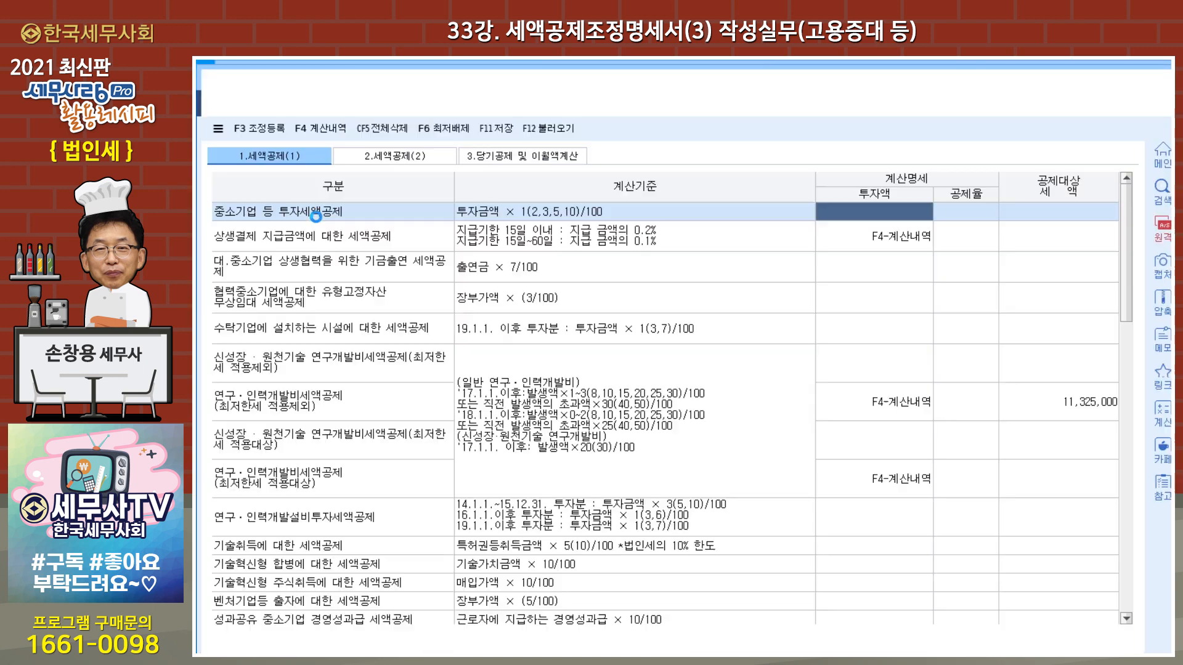
click(550, 129)
click(656, 486)
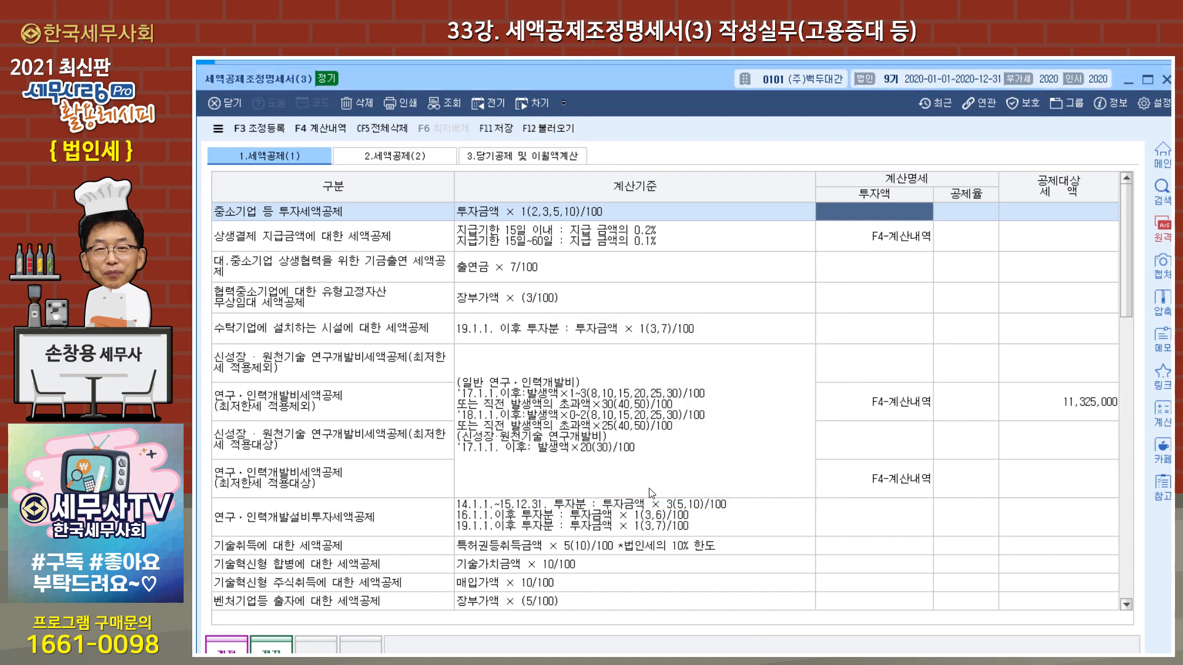
scroll(648, 494, down, 5)
scroll(648, 492, down, 4)
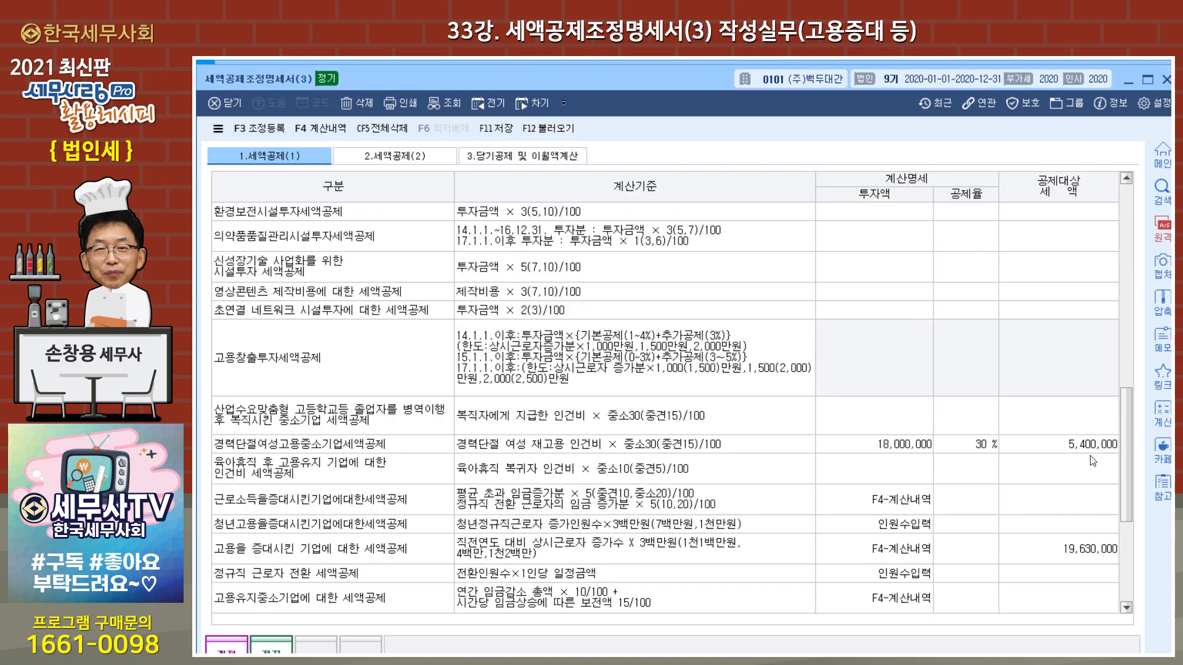
Check the 경력단절여성고용 credit entry under 당기공제 및 이월액계산, then close the statement, saving the changes.
click(487, 157)
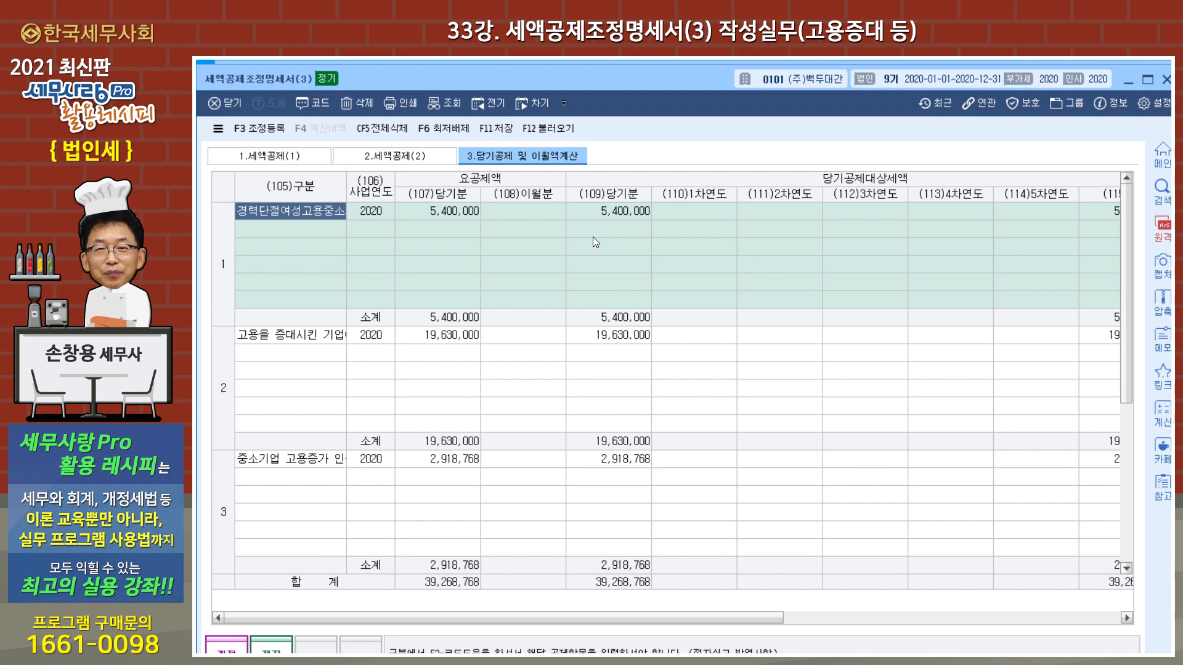
click(1166, 80)
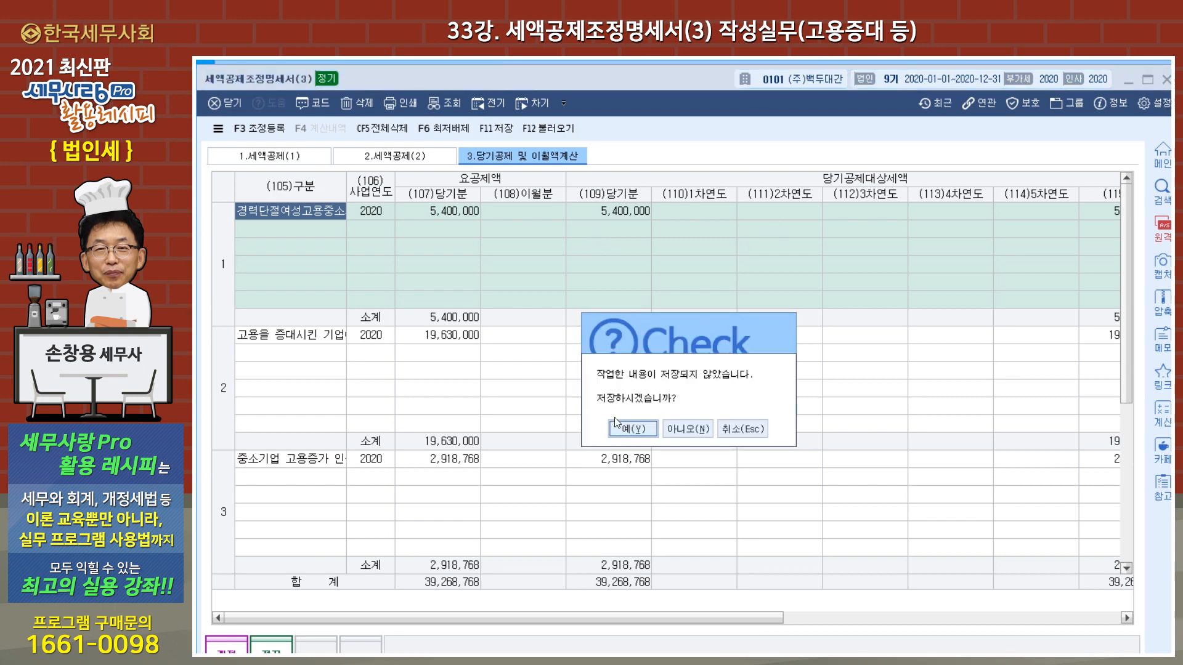
click(617, 423)
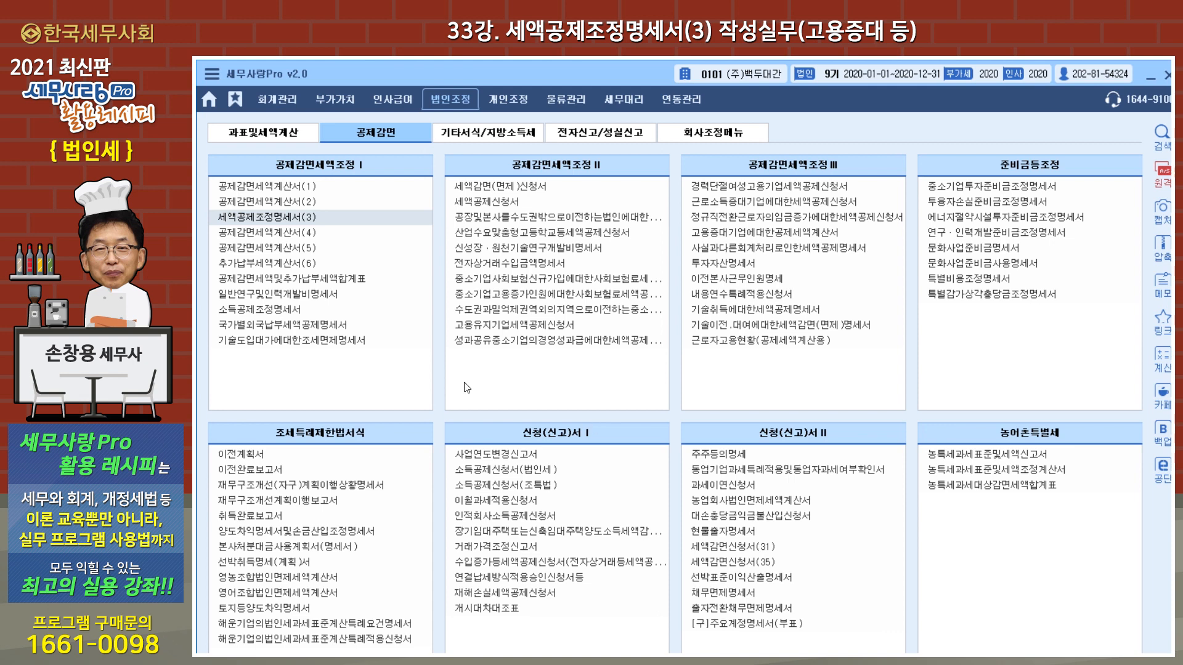
Open 고용증대기업에대한공제세액계산서, review the current and prior-year worker counts under 1차년도 세제지원 요건, then close the form.
click(770, 233)
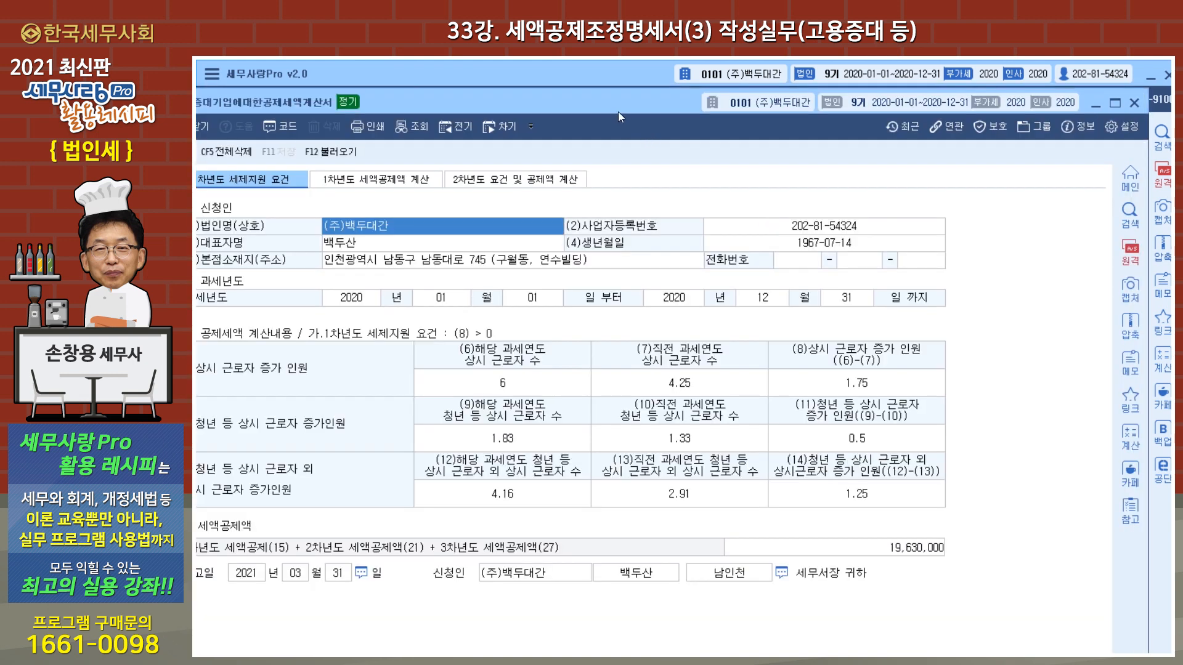
drag(619, 112, 678, 101)
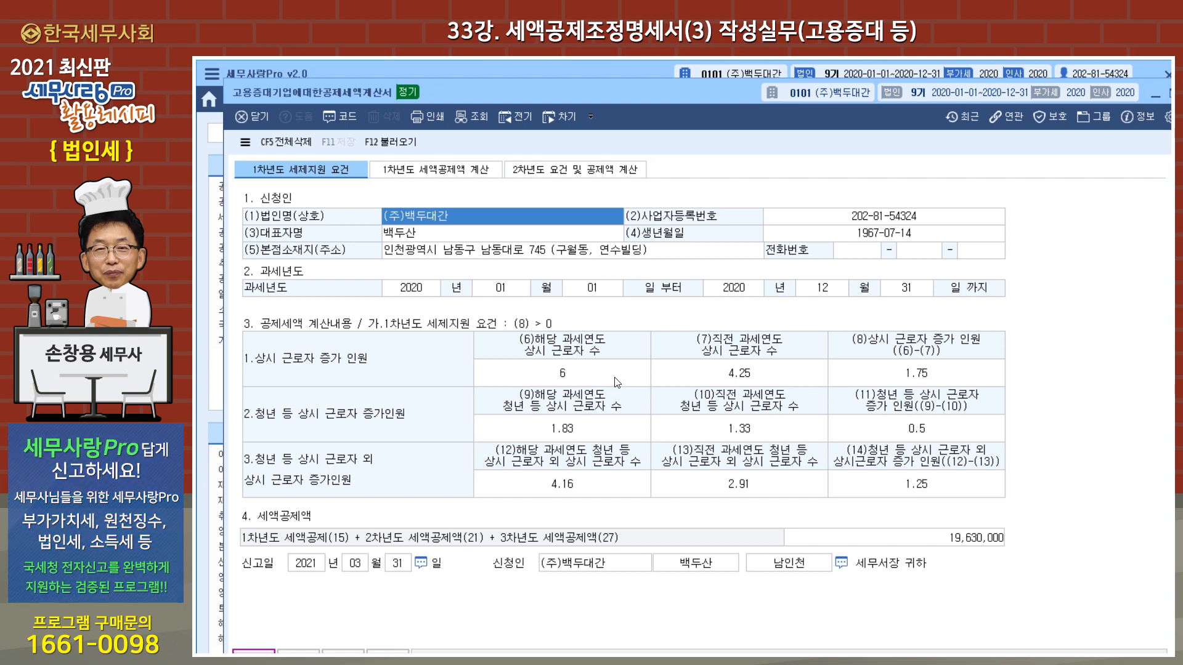
drag(671, 93, 646, 91)
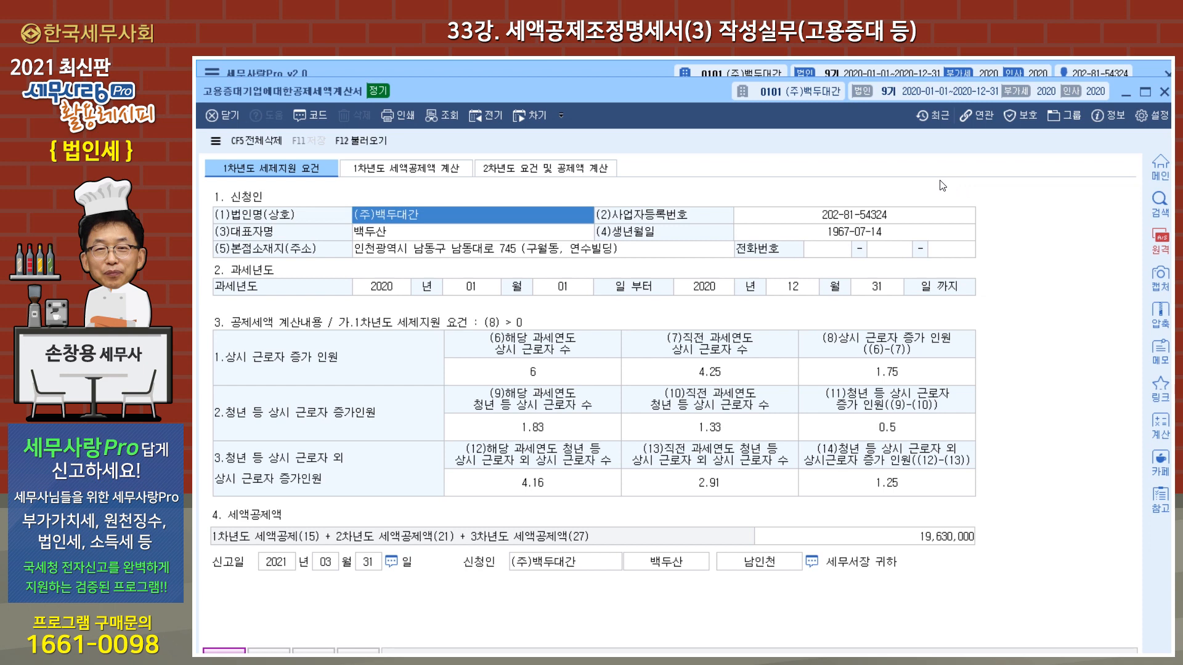
click(1164, 92)
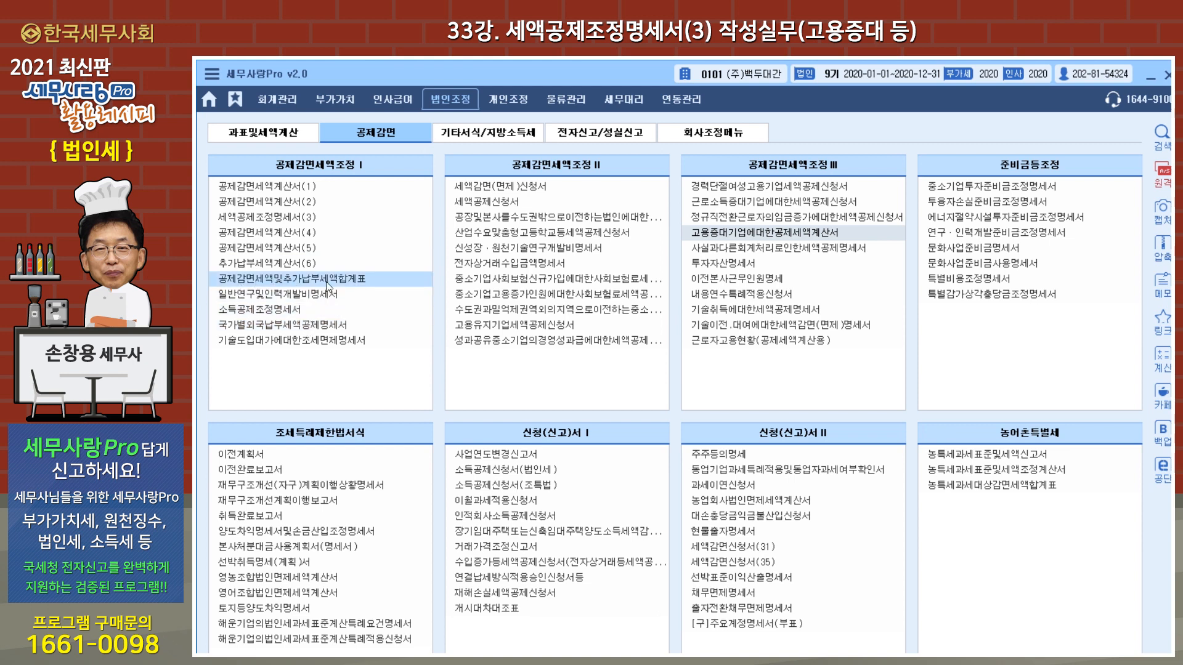
Open 추가납부세액계산서(6), review the 고용증대세액공제 row's credit year, additional payment reason and credit amount, then close the form.
click(276, 263)
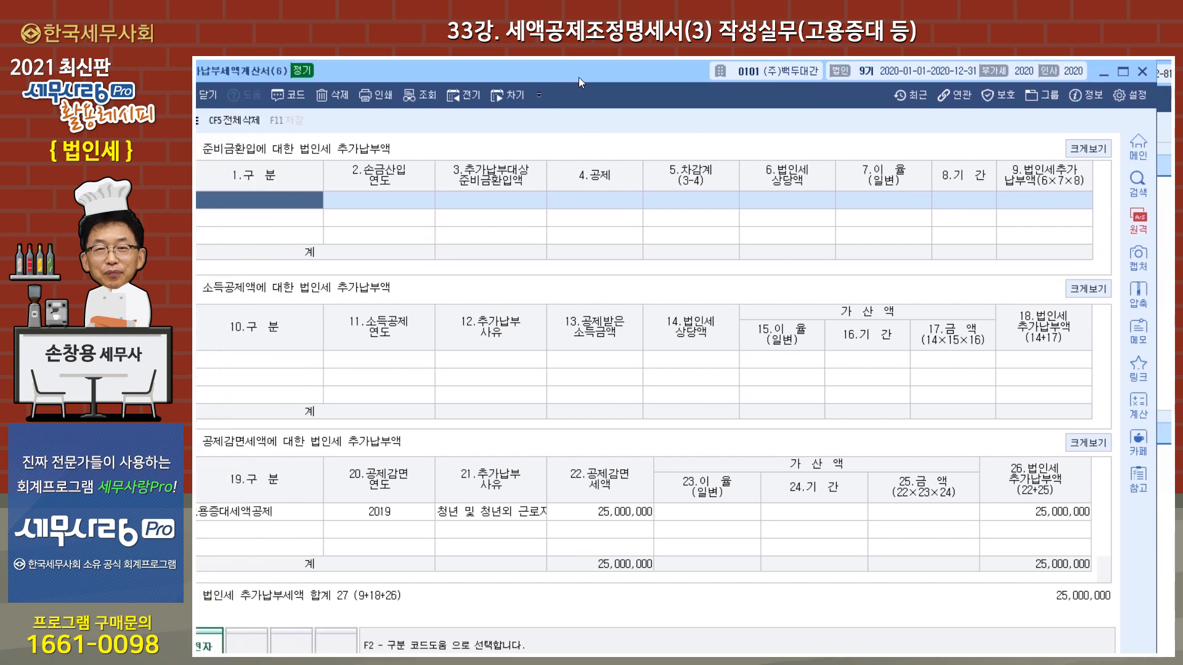
click(253, 515)
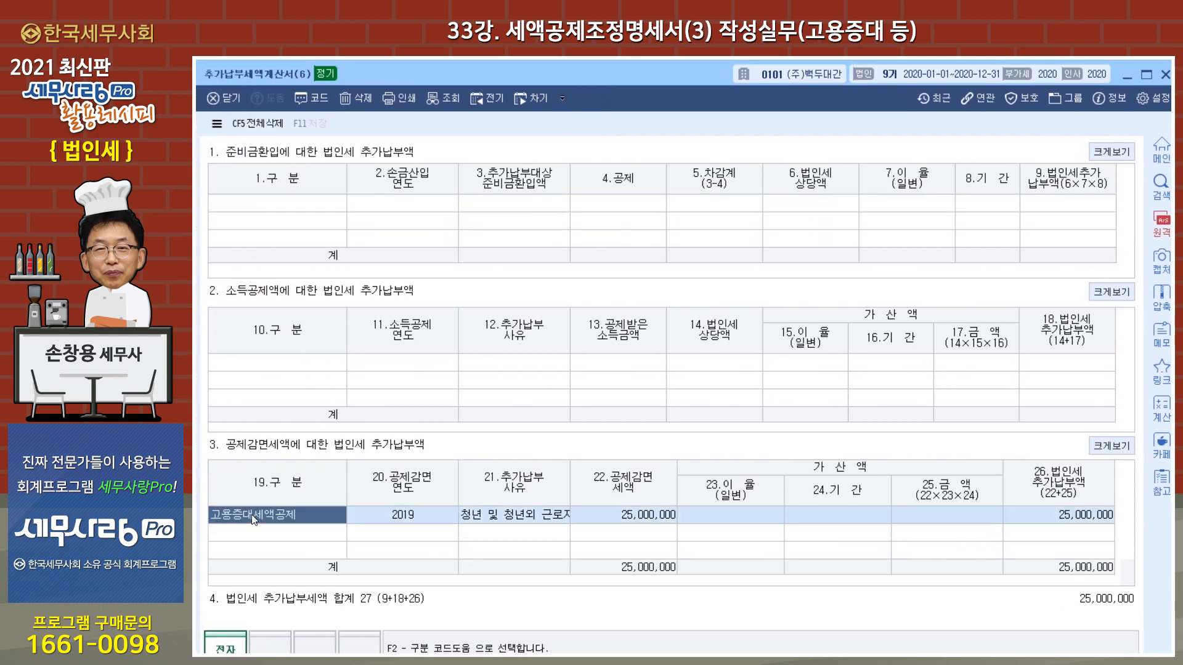
click(427, 523)
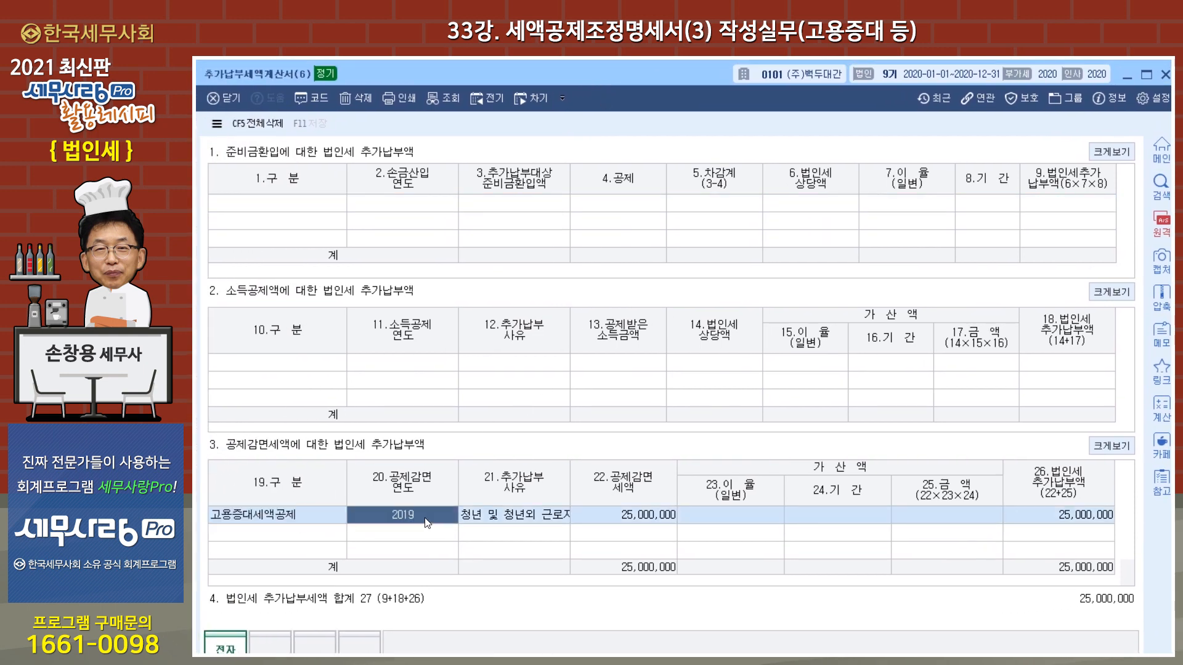
click(515, 521)
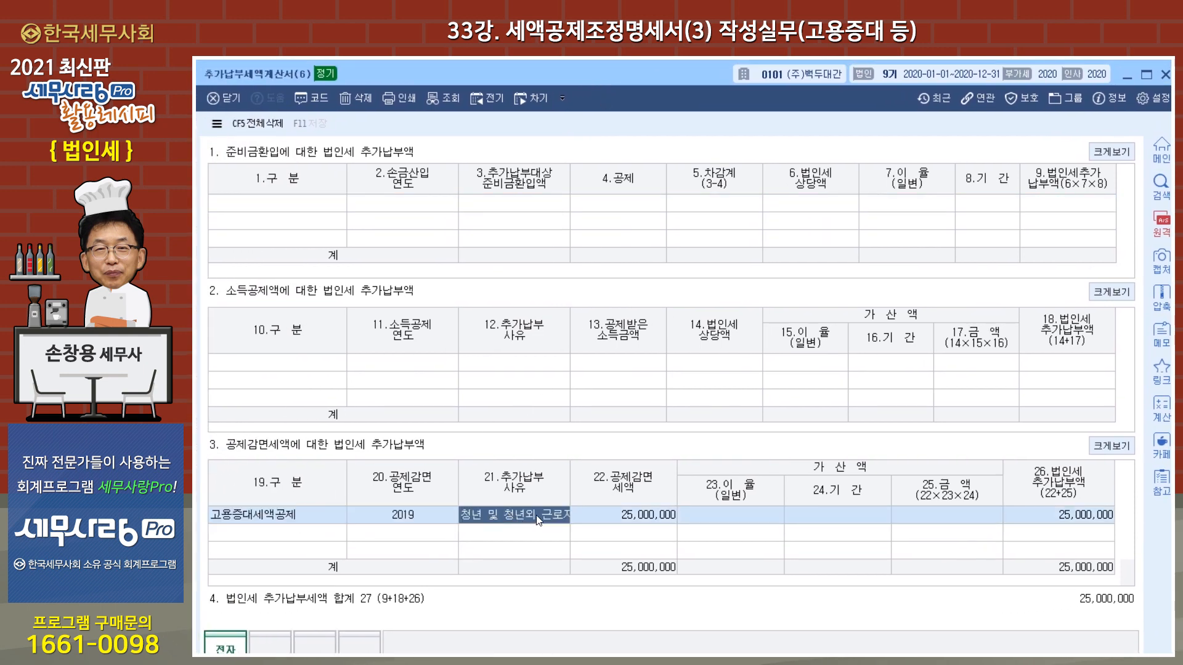
click(646, 525)
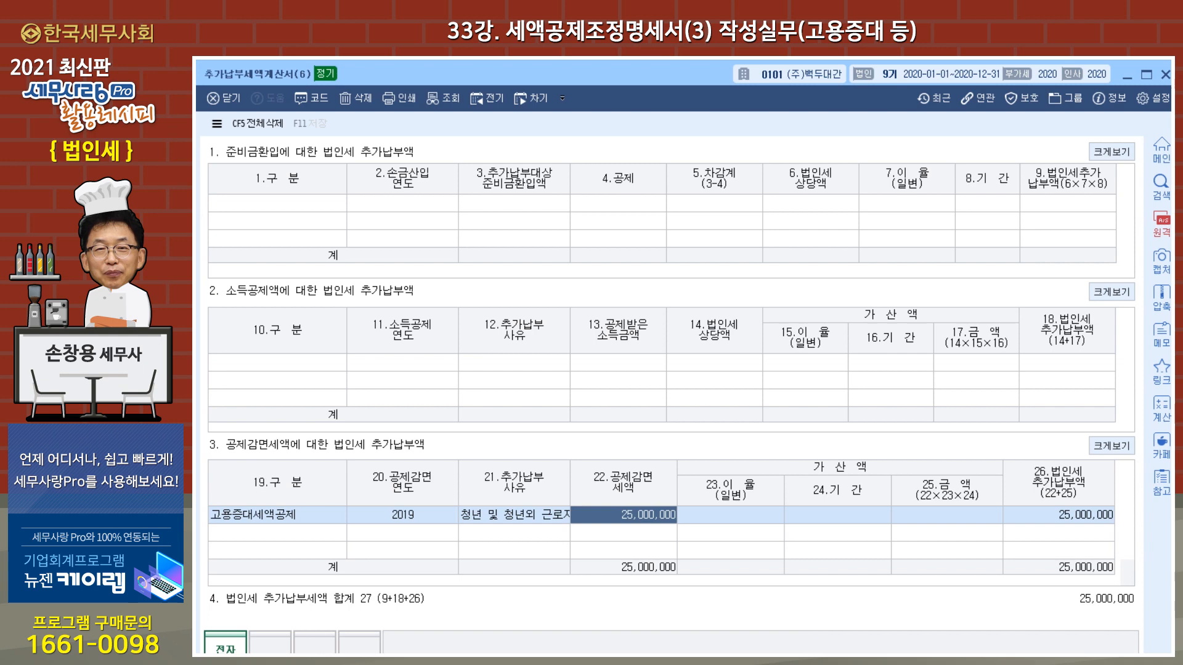
key(Escape)
Open 법인세과세표준및세액조정계산서 and check the additional tax on line 133 (감면분추가납부세액).
click(261, 136)
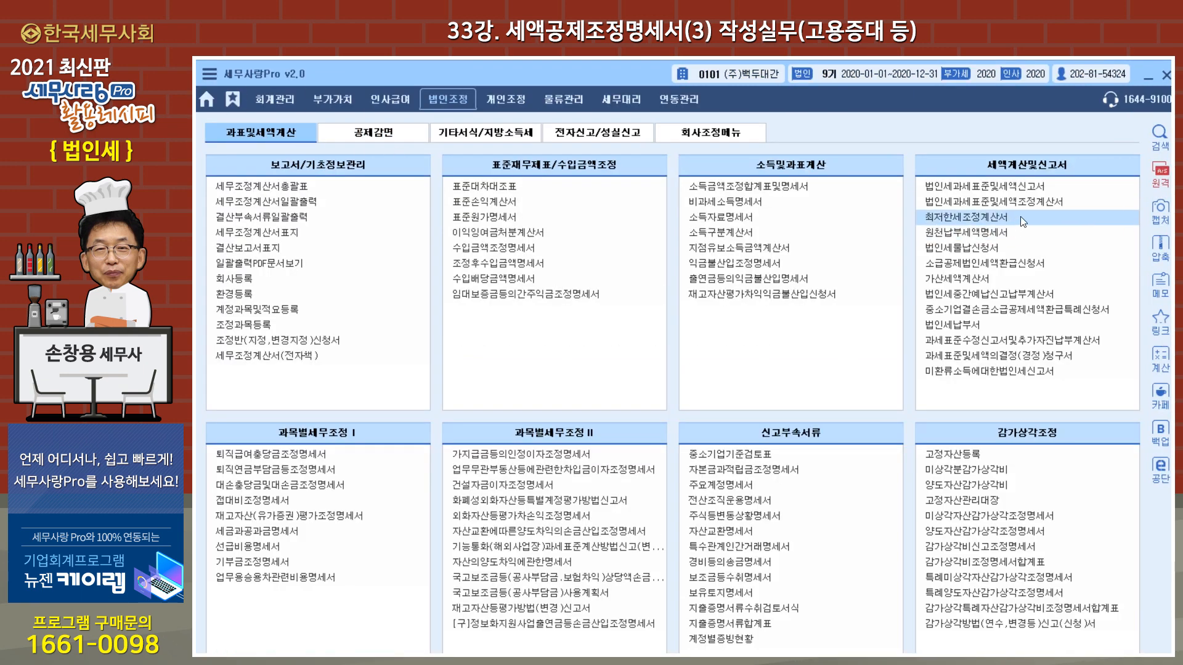
click(1029, 202)
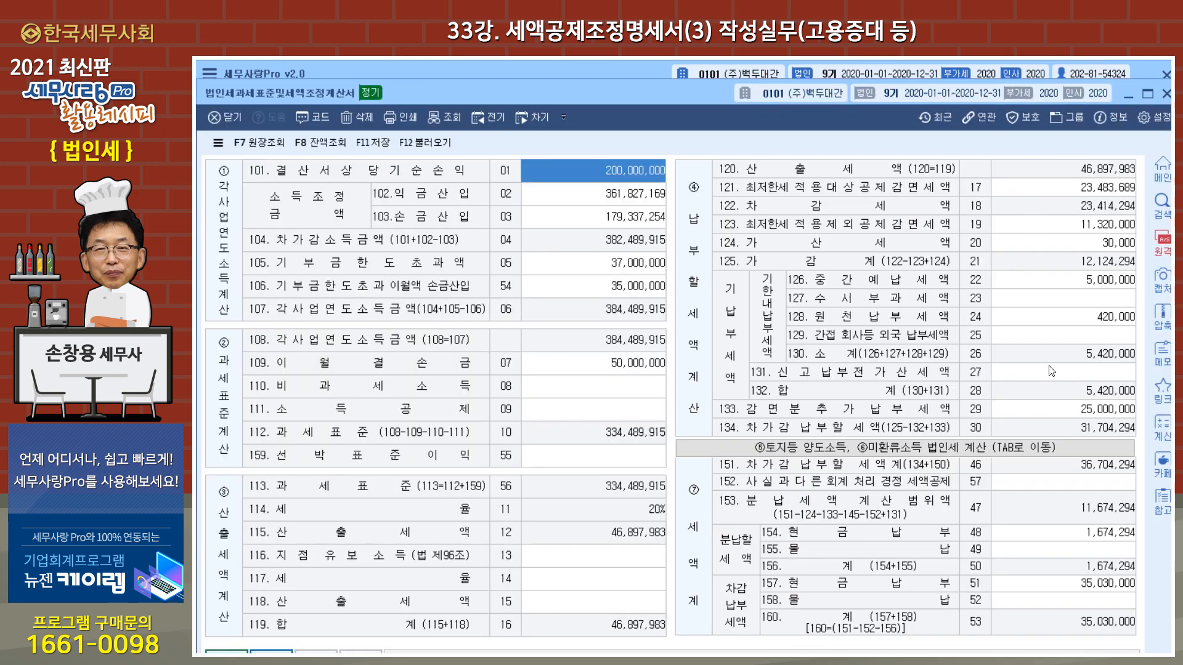
click(1103, 410)
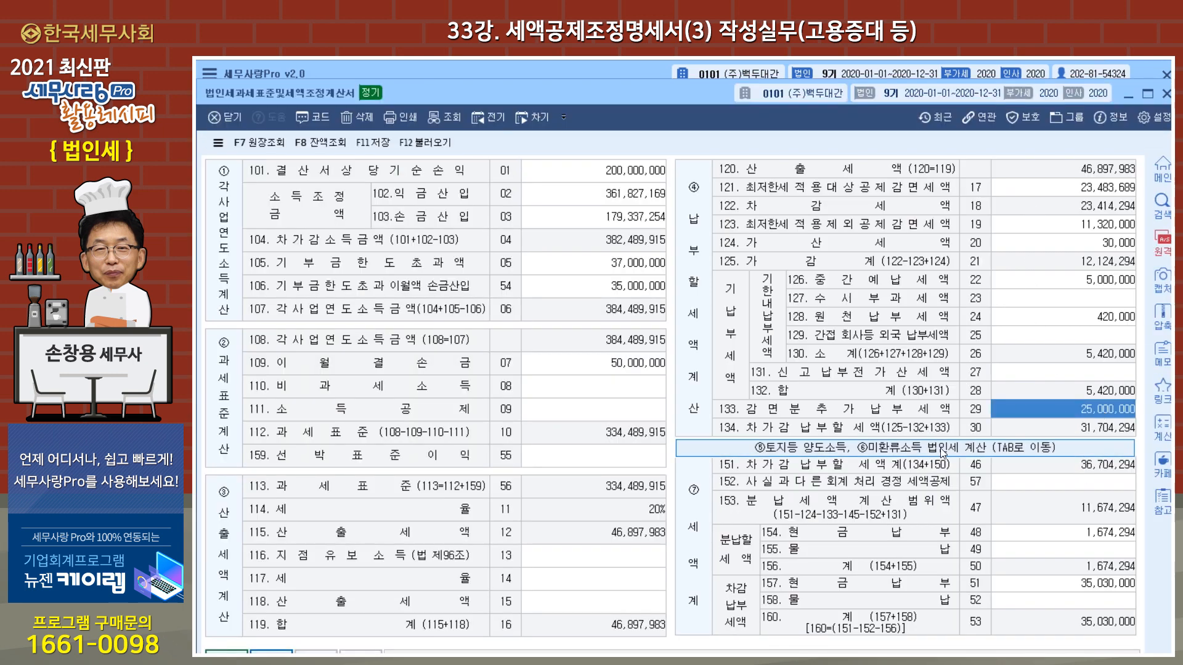